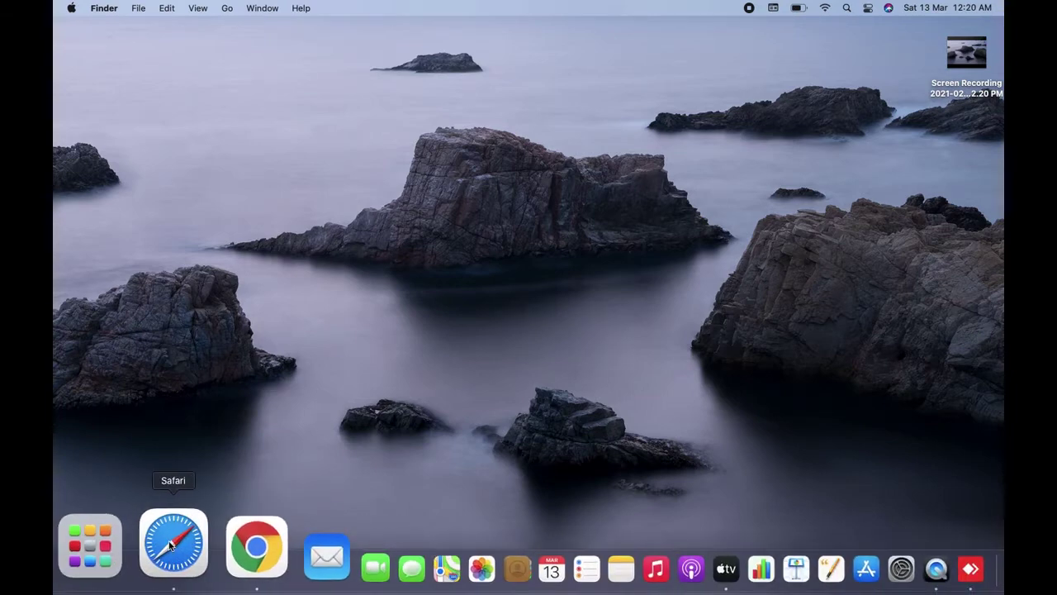
Open Safari from the Dock on the Finder desktop
left_click(171, 541)
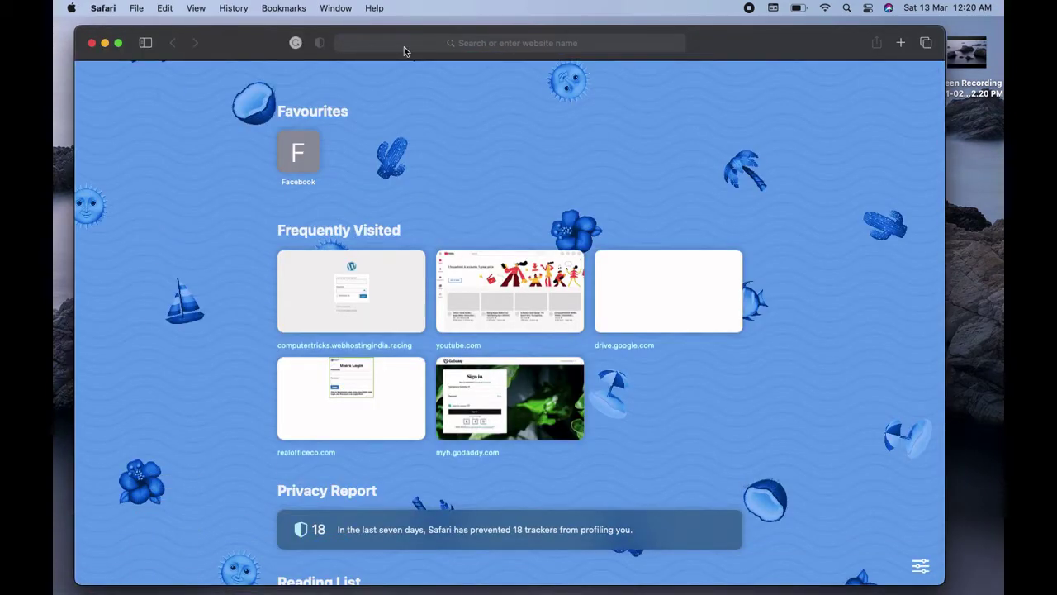
Search Google for 'domain racer' from the Safari address bar
left_click(446, 47)
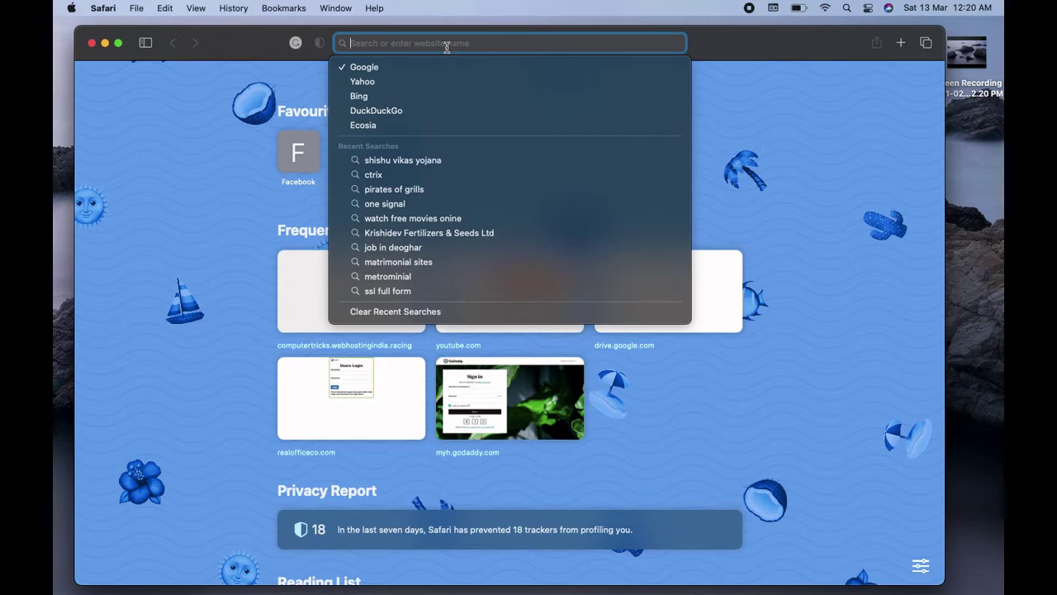
type("domain")
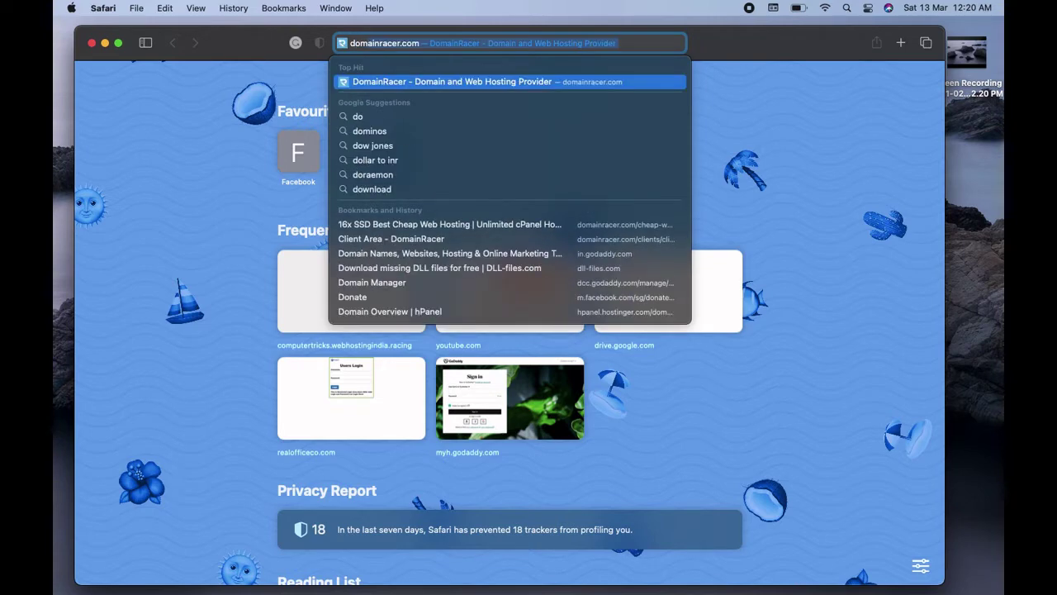
type(" racer")
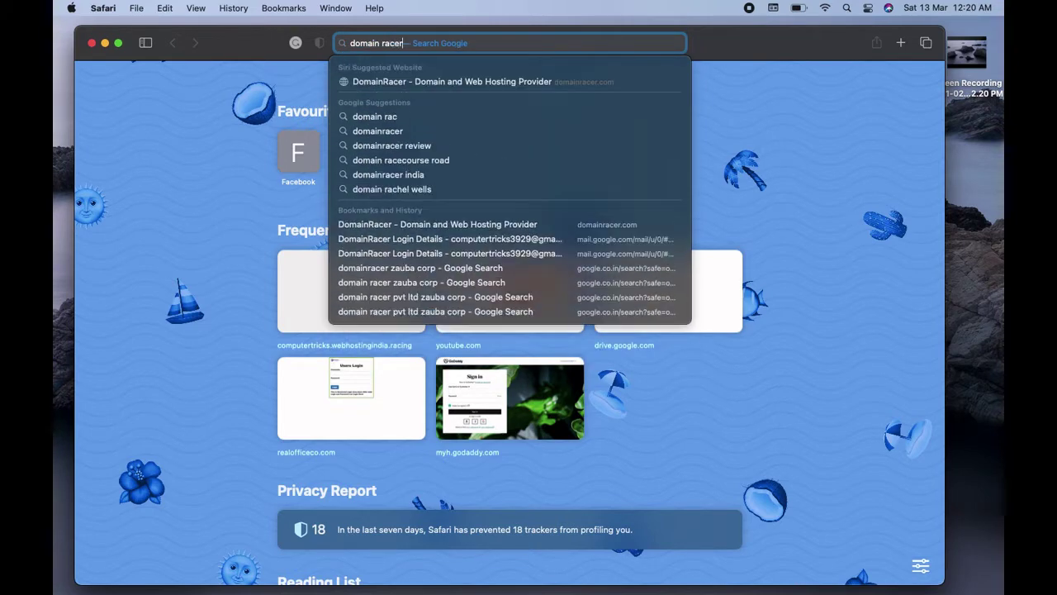
key("Escape")
key("Return")
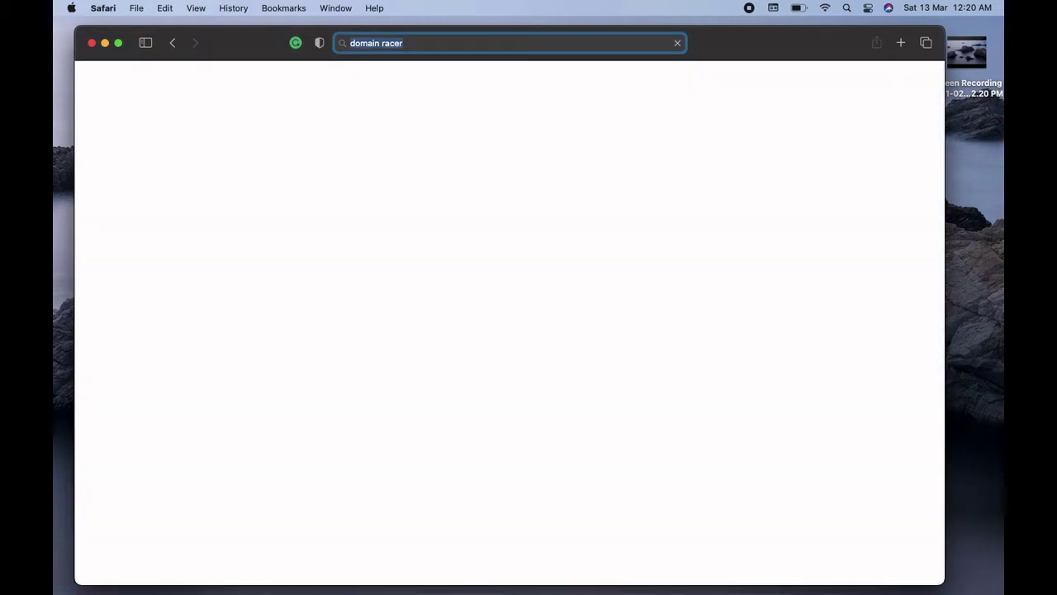
Highlight the first result's description snippet, then clear the highlight
left_click(118, 229)
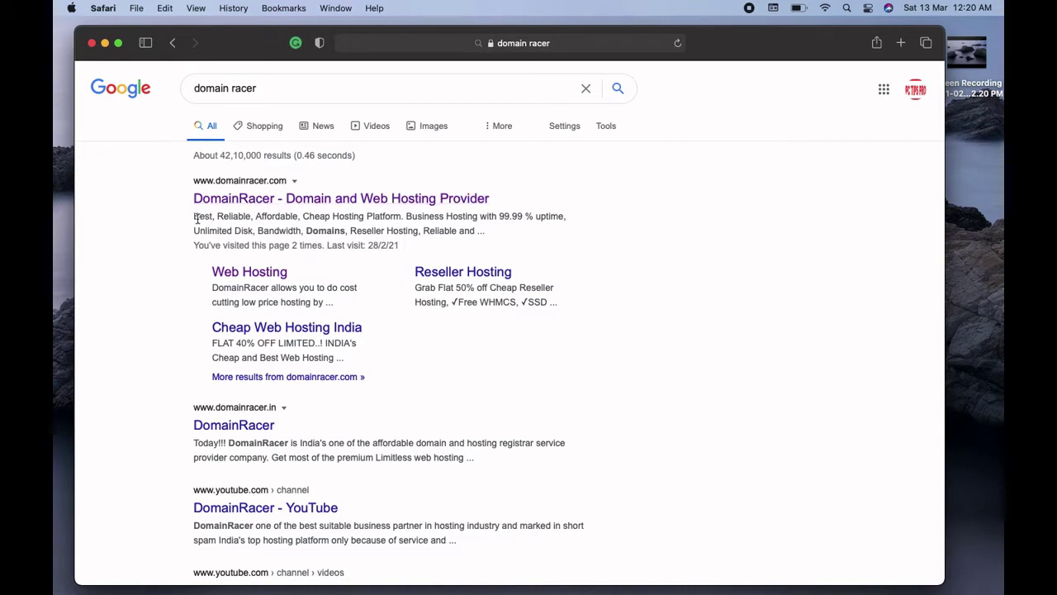
left_click_drag(195, 216, 423, 246)
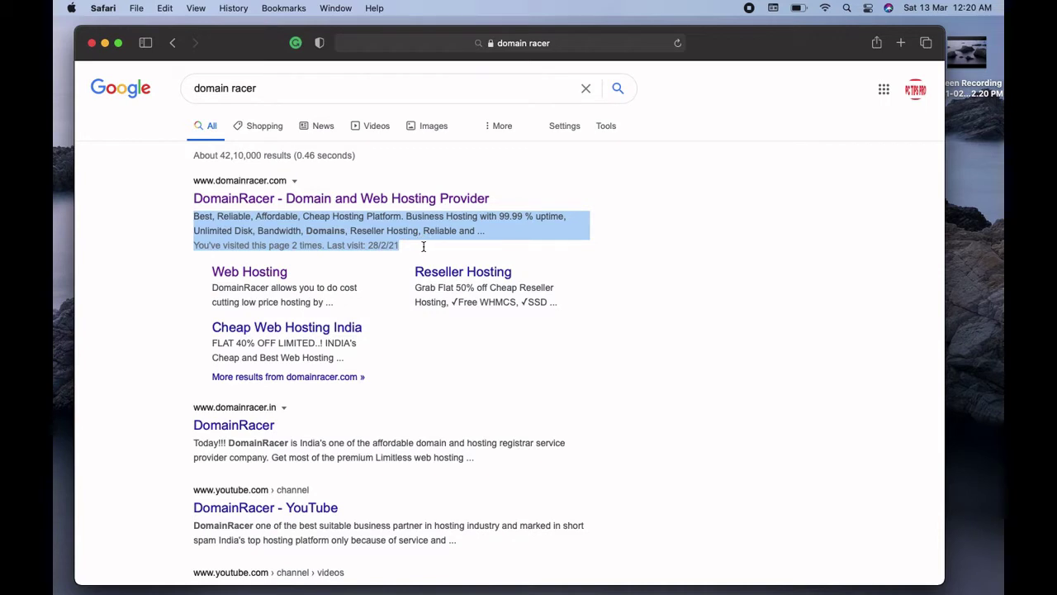
left_click(116, 254)
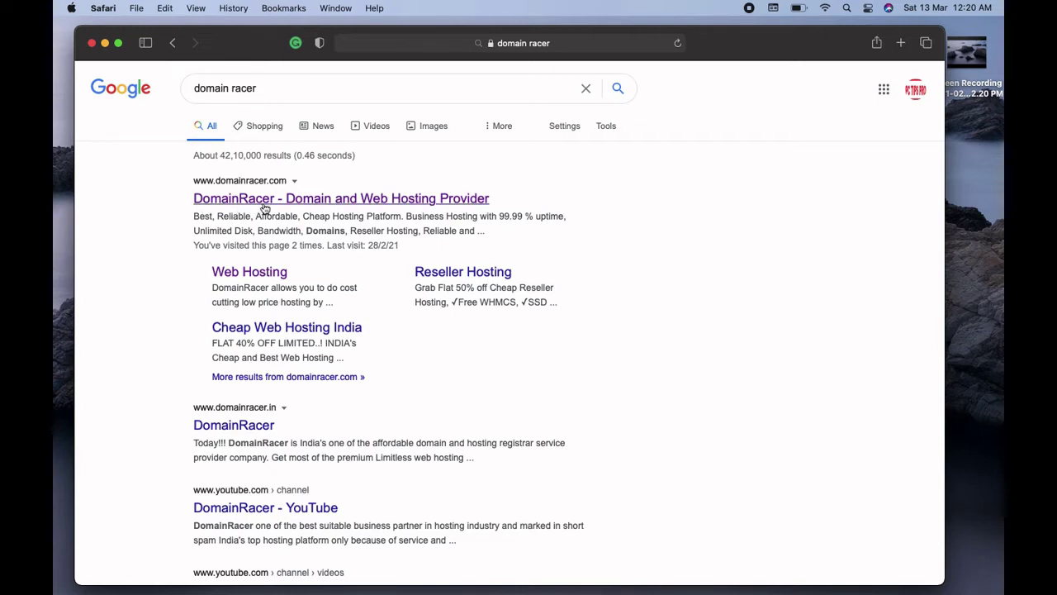
Open the DomainRacer site from the results and go to its DOMAIN registration page
left_click(264, 199)
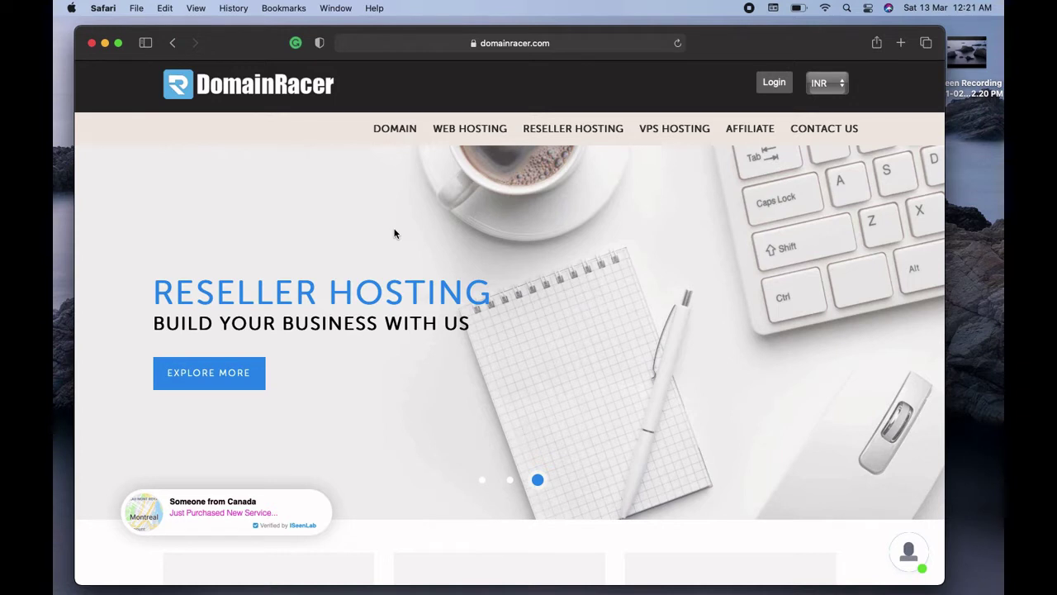
left_click(392, 137)
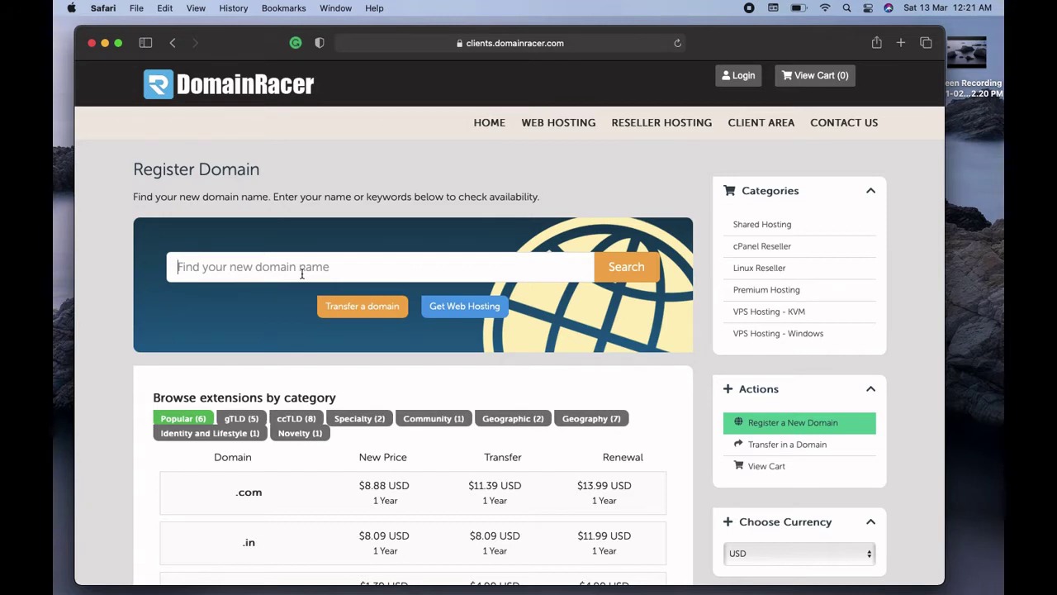
Check domain availability for 'myfashionblog'
type("mt=")
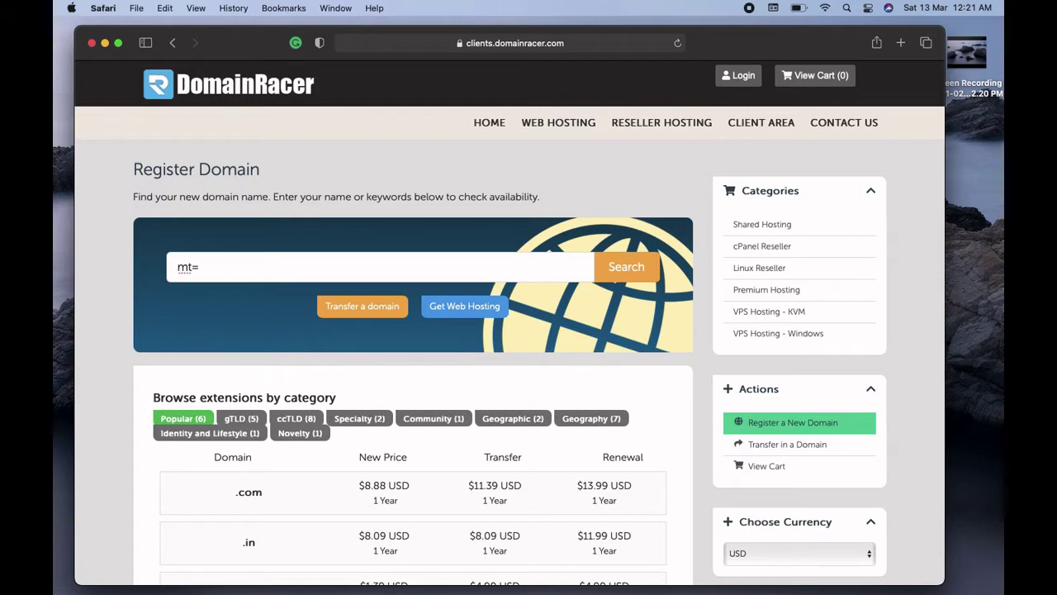
key("BackSpace")
key("BackSpace")
type("yfa")
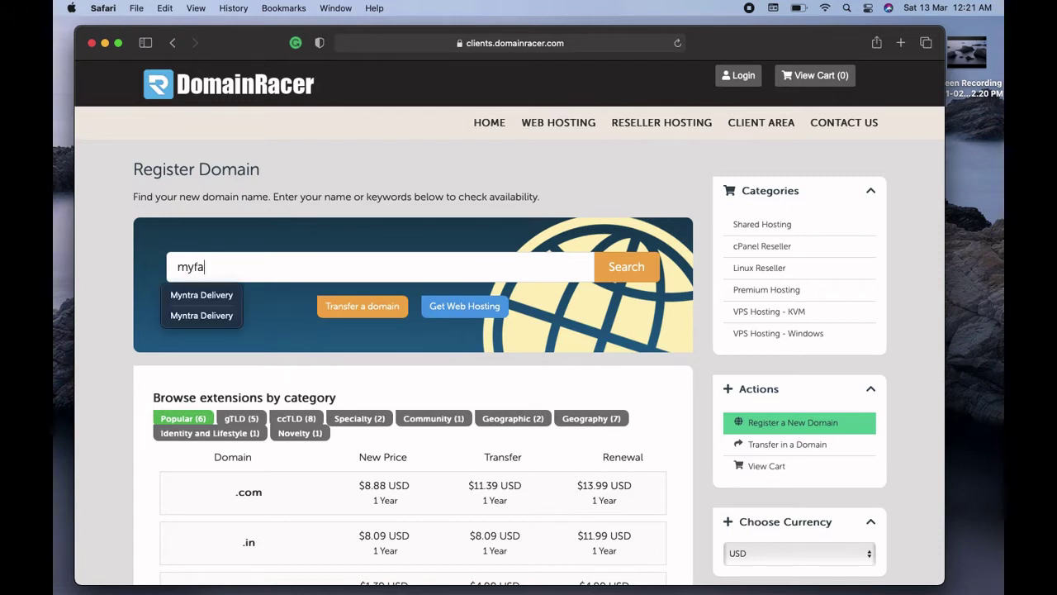
type("shion")
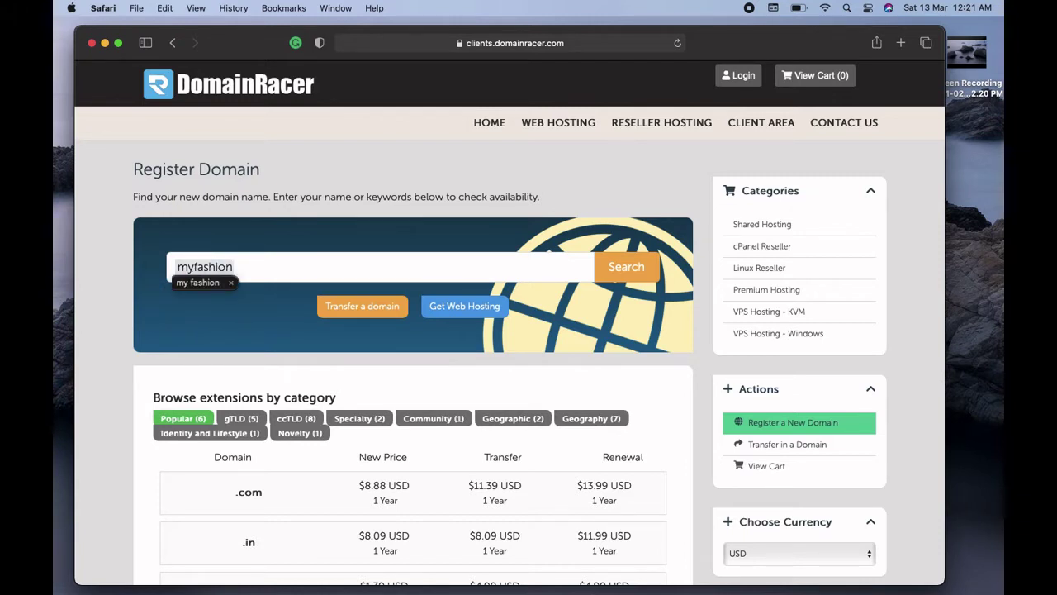
type("shop")
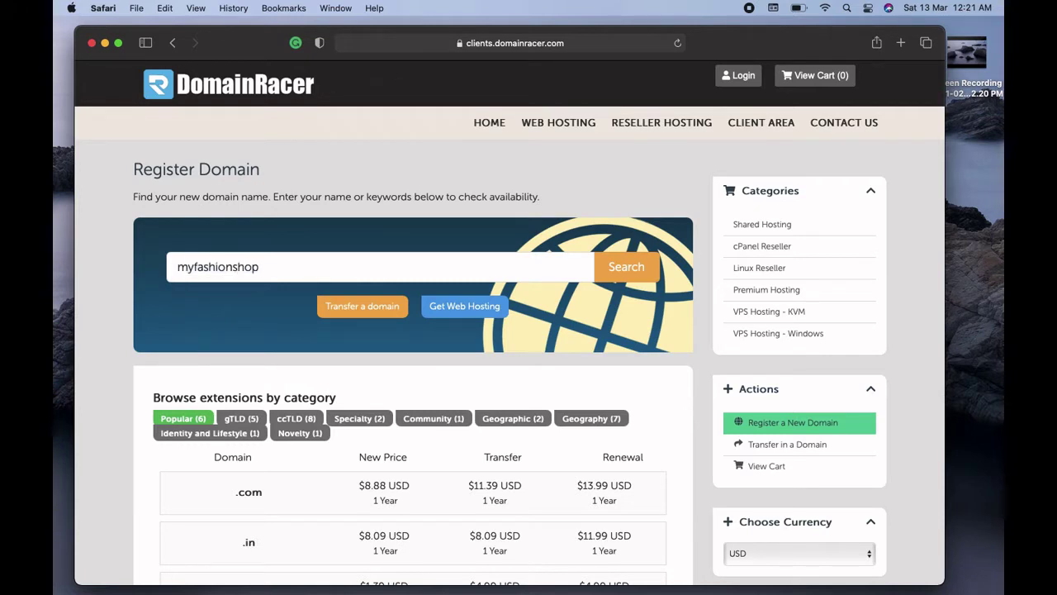
key("BackSpace")
key("BackSpace")
key("BackSpace")
key("BackSpace")
type("blog")
key("Return")
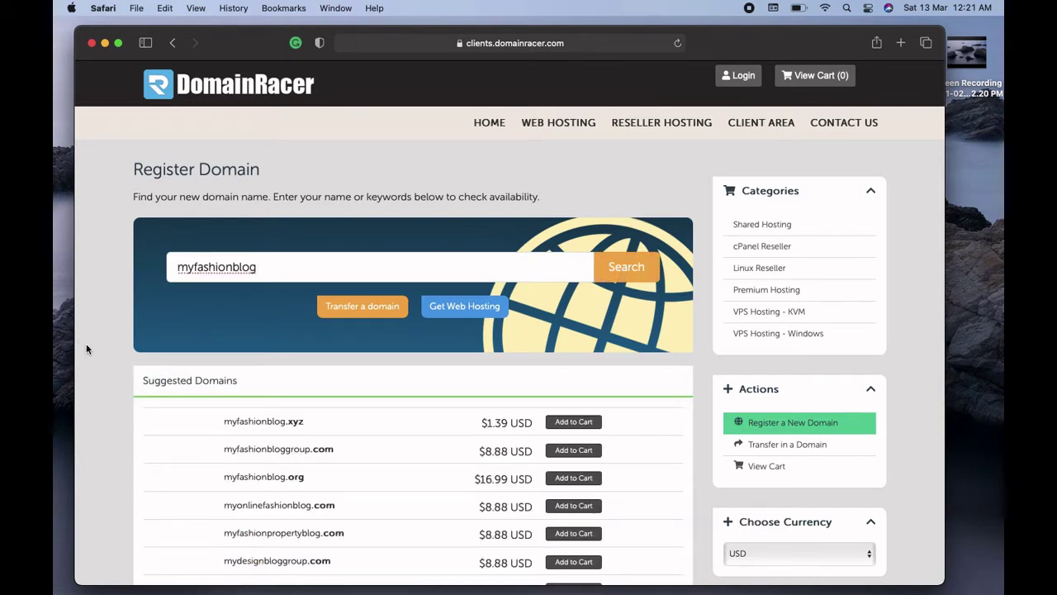
Add the suggested myfashionbloggroup.com at $8.88 USD to the cart
scroll(87, 348, "down", 2)
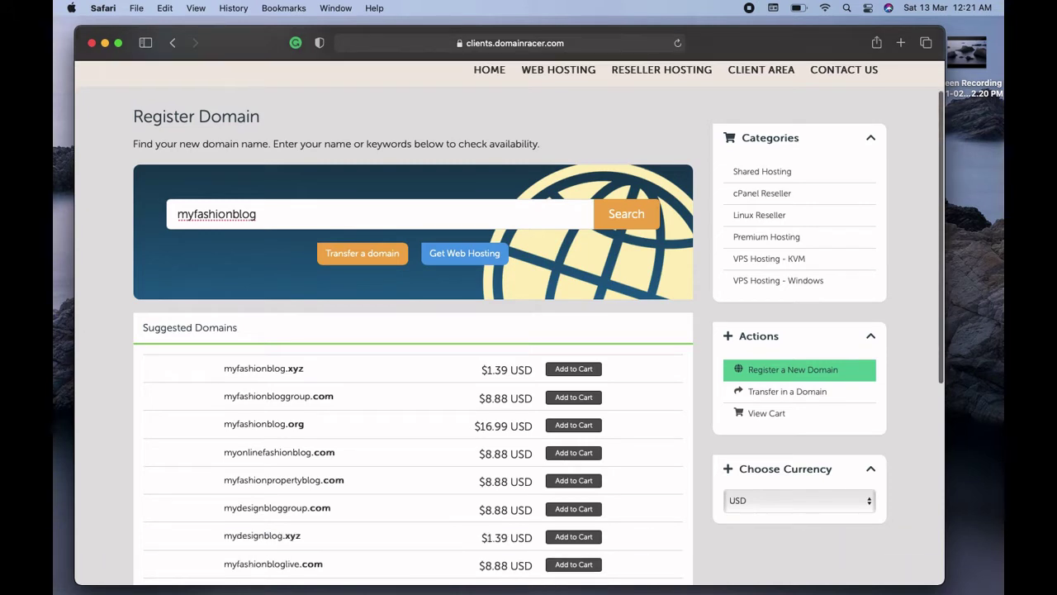
scroll(510, 330, "down", 4)
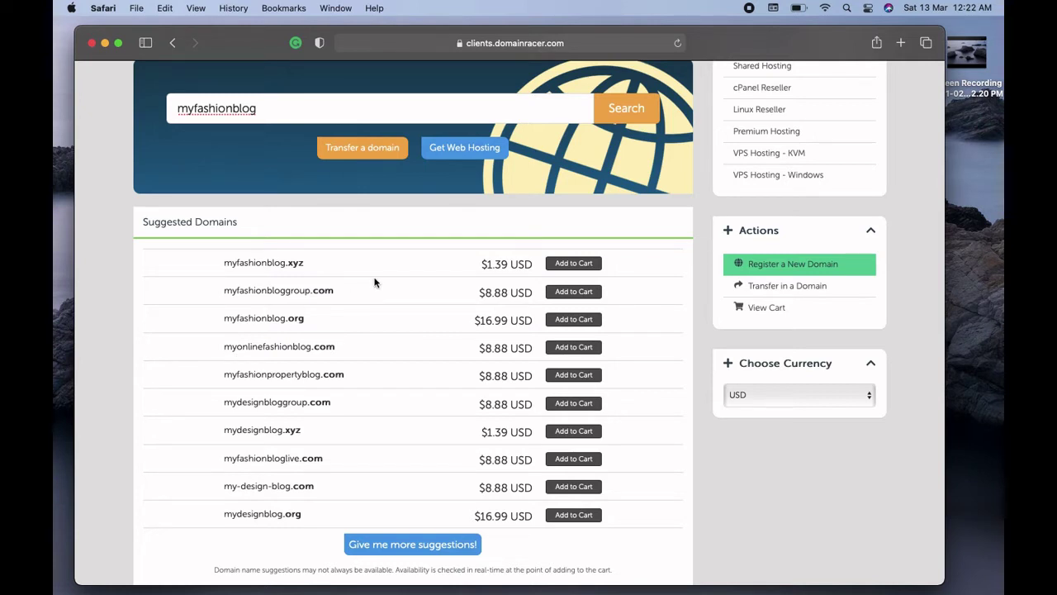
left_click(566, 296)
scroll(712, 325, "down", 3)
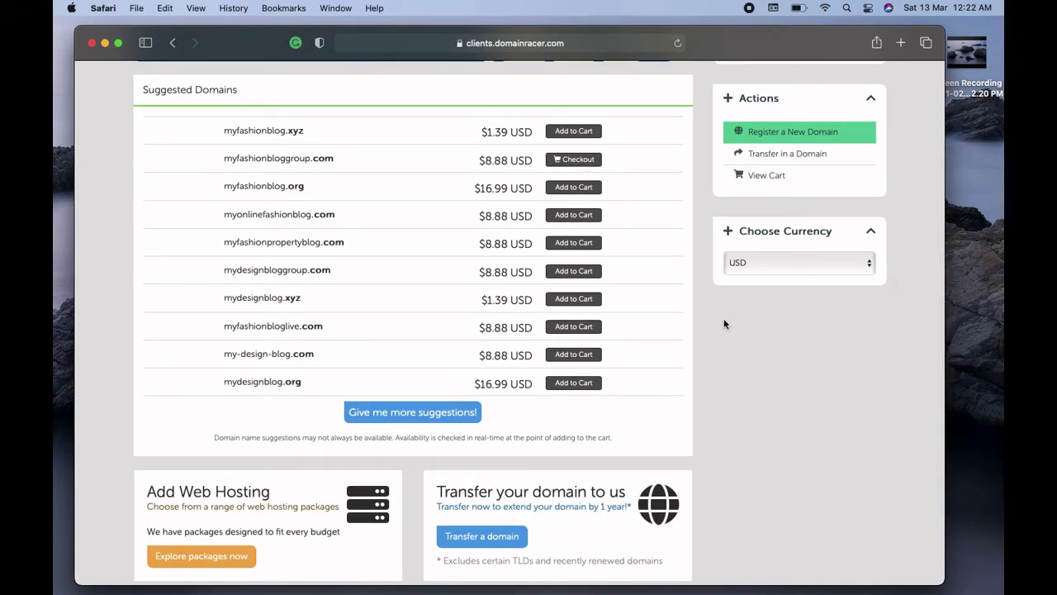
scroll(723, 323, "up", 8)
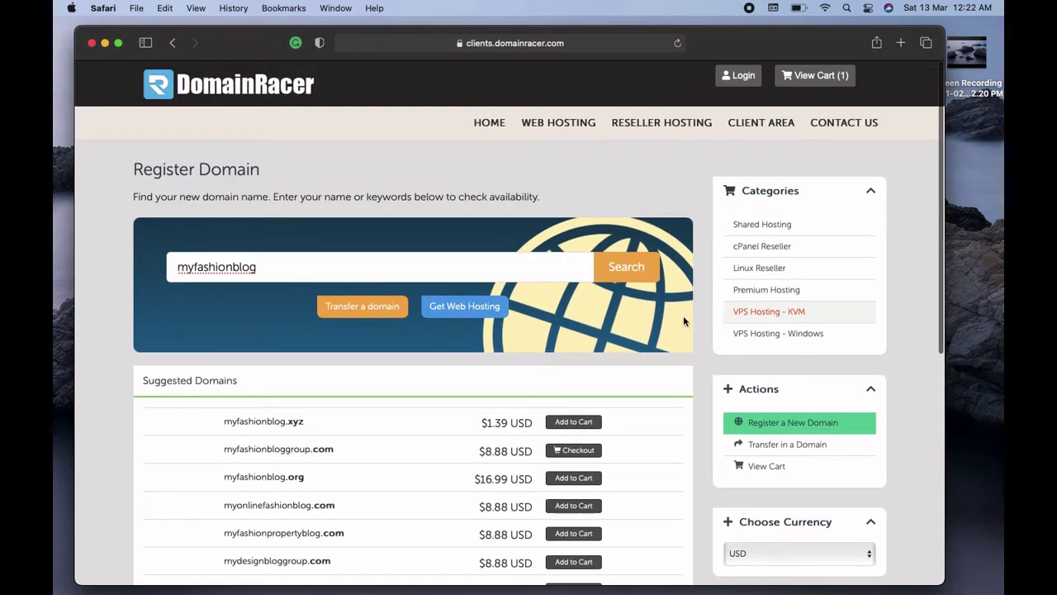
Open the web hosting plans page and highlight the 59 per month price
left_click(555, 128)
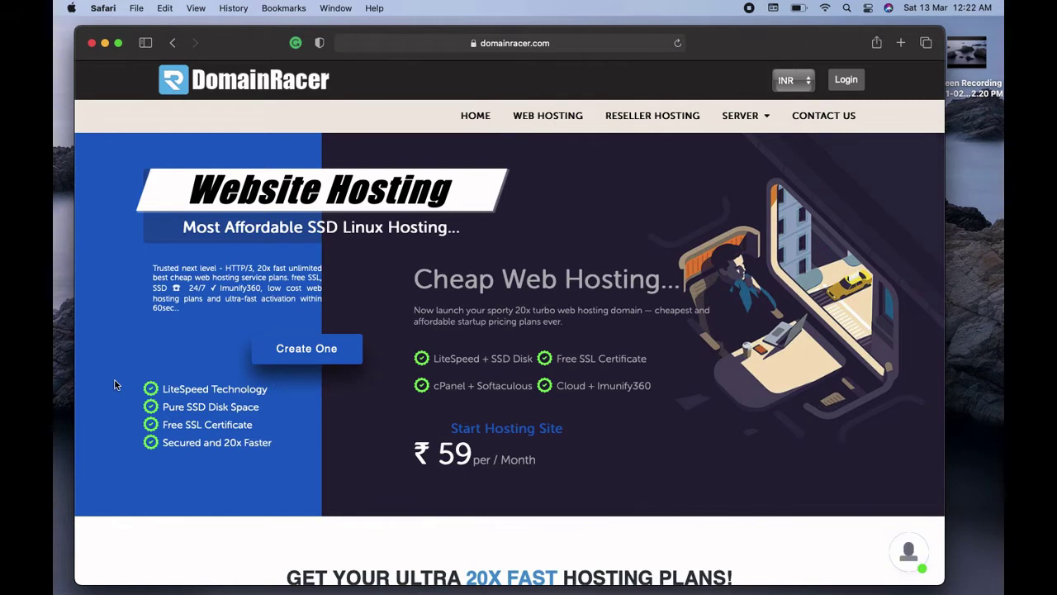
scroll(116, 385, "down", 2)
scroll(510, 304, "up", 1)
left_click_drag(439, 460, 533, 460)
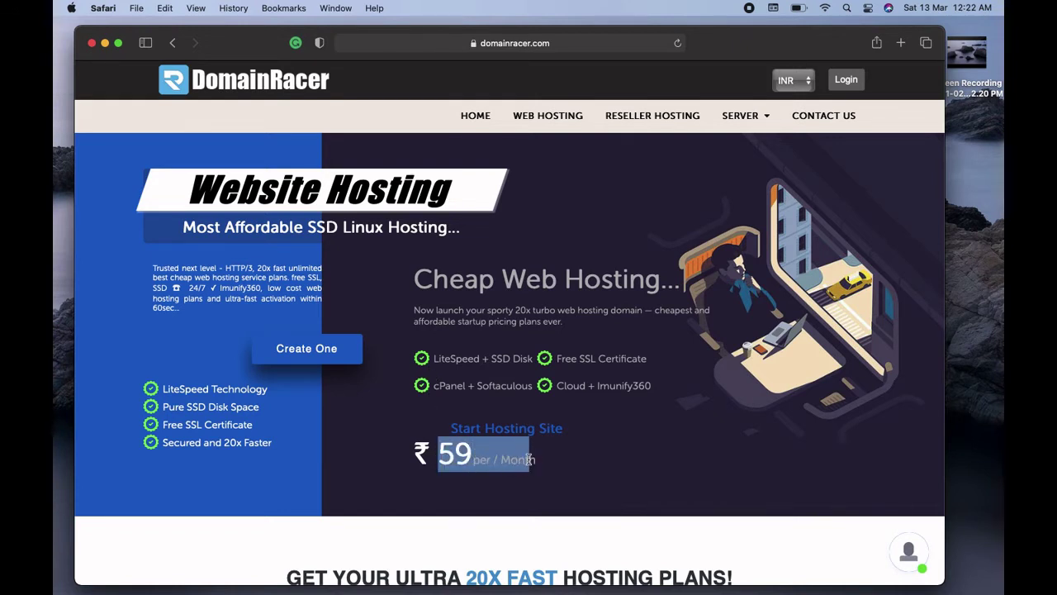
left_click(570, 467)
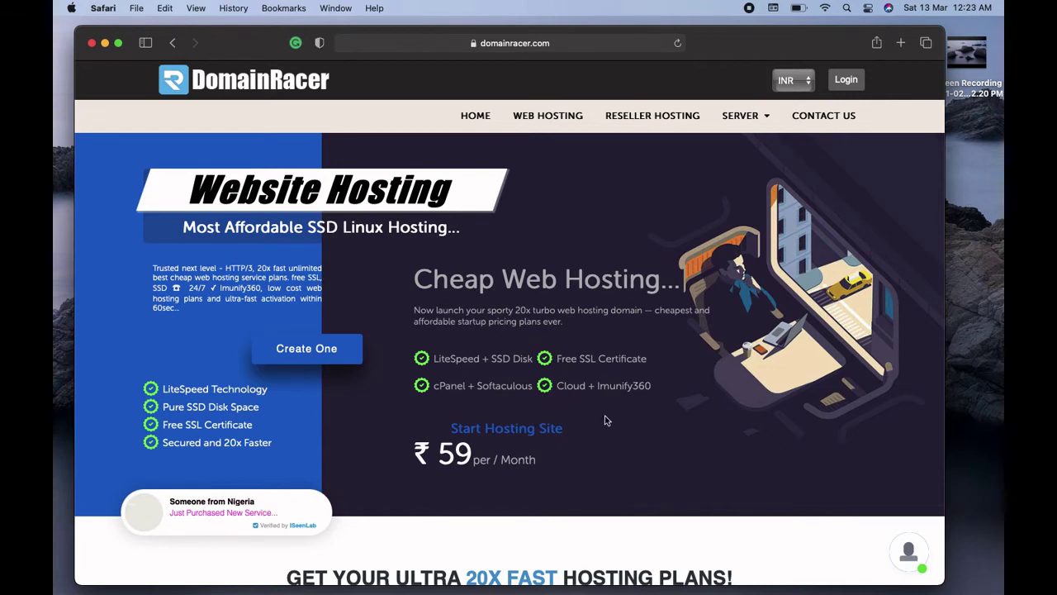
Review the Advanced plan's free domain, unlimited websites and bandwidth features, then order it
scroll(607, 420, "down", 5)
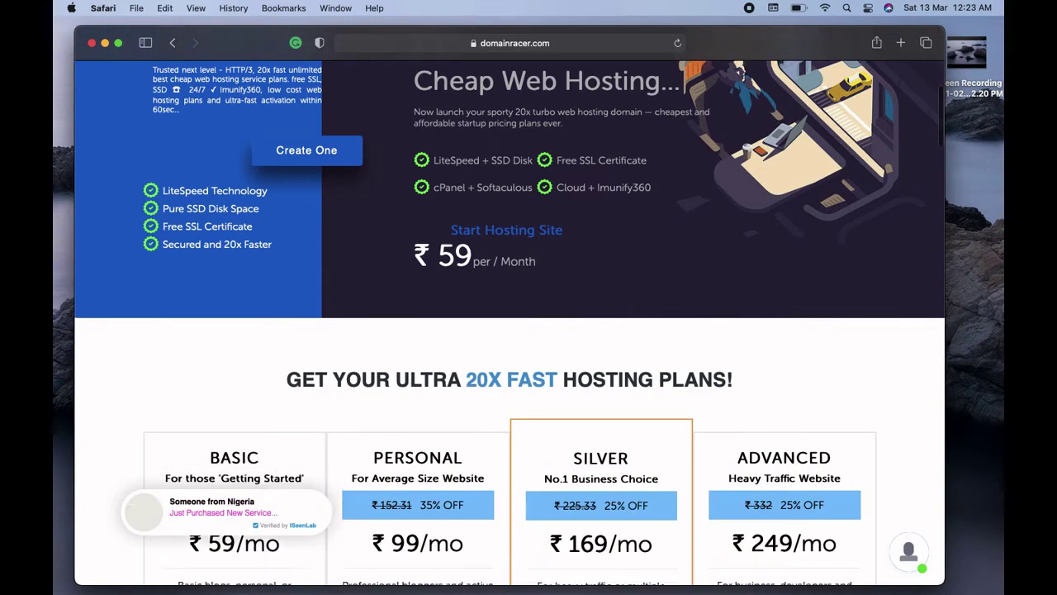
scroll(510, 322, "down", 4)
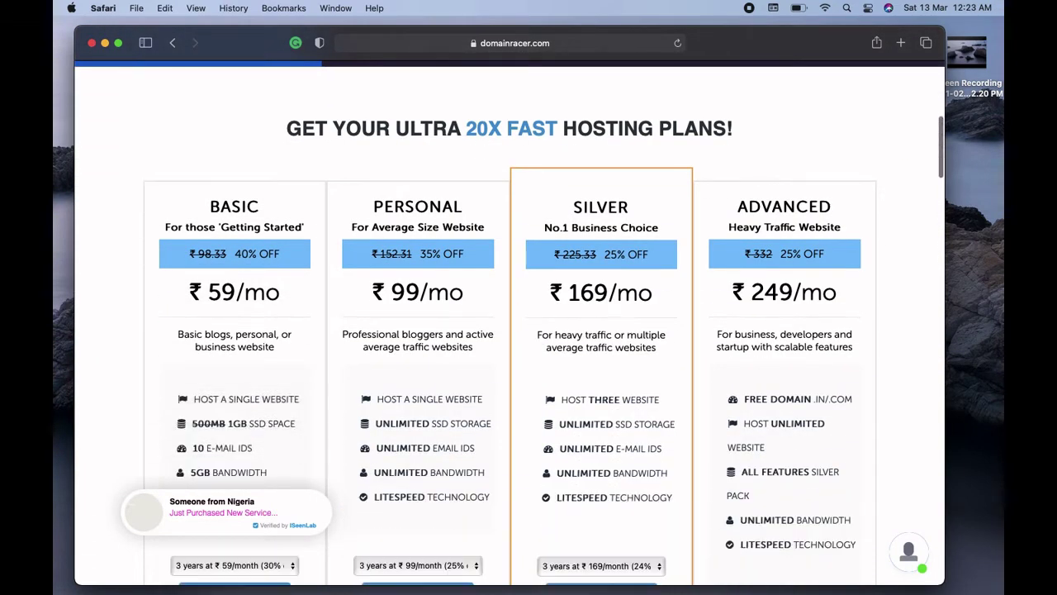
scroll(510, 322, "down", 1)
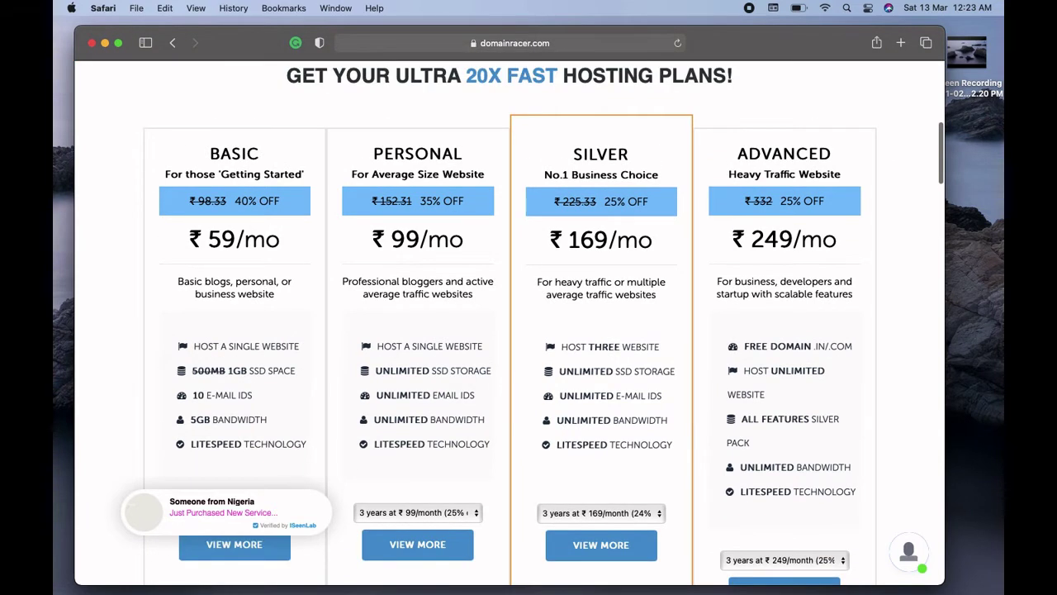
scroll(231, 162, "down", 1)
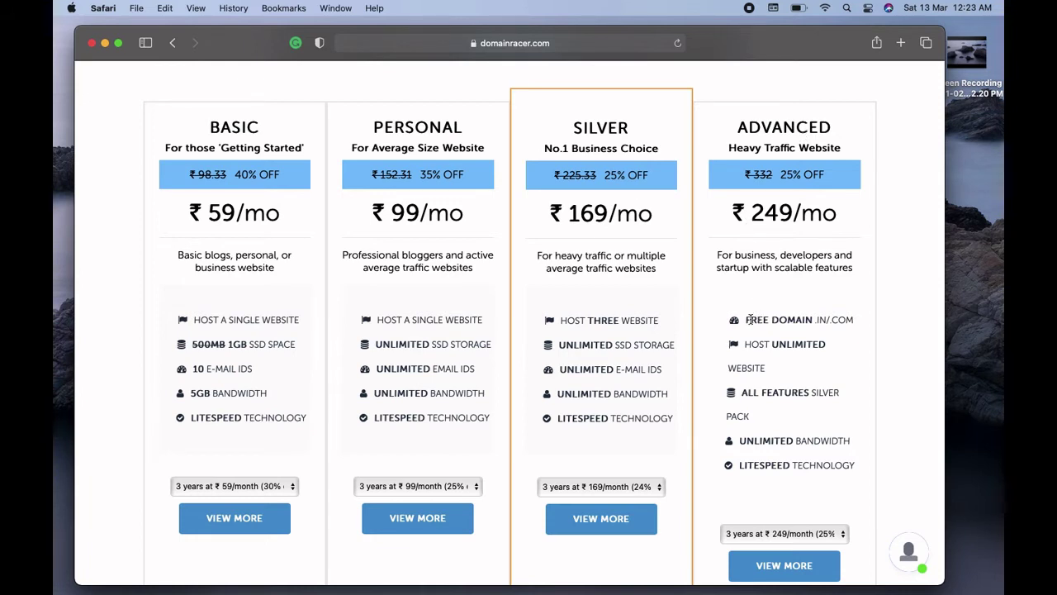
left_click_drag(750, 320, 853, 320)
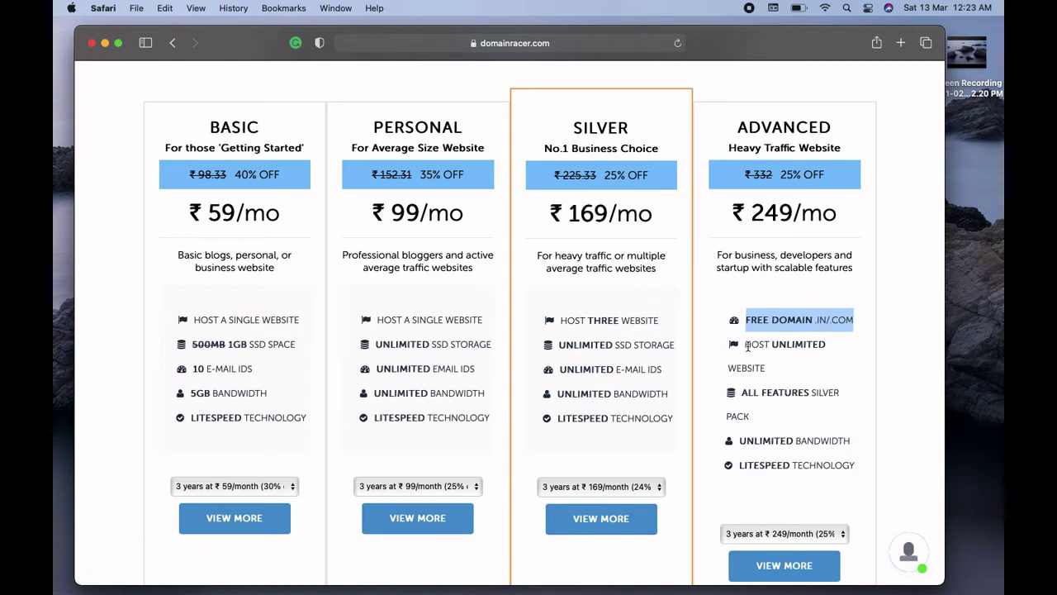
left_click_drag(748, 347, 787, 362)
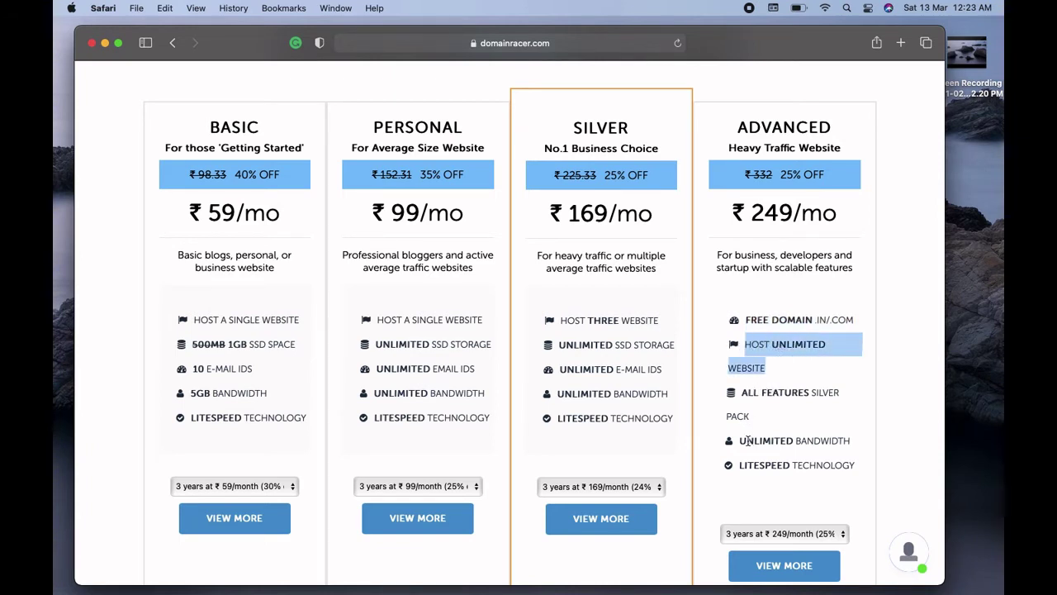
left_click_drag(741, 442, 837, 439)
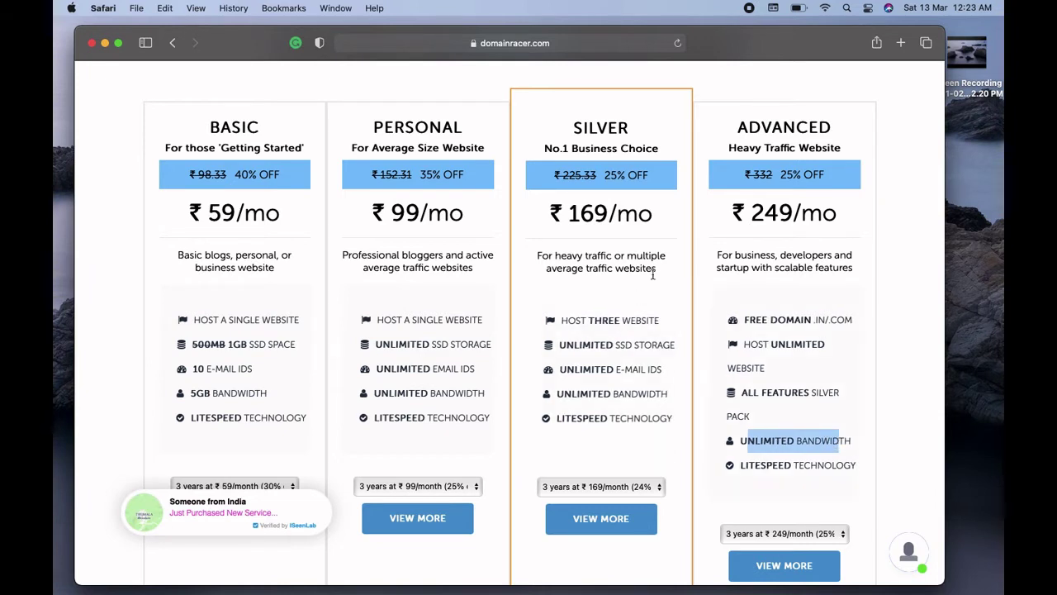
left_click(907, 436)
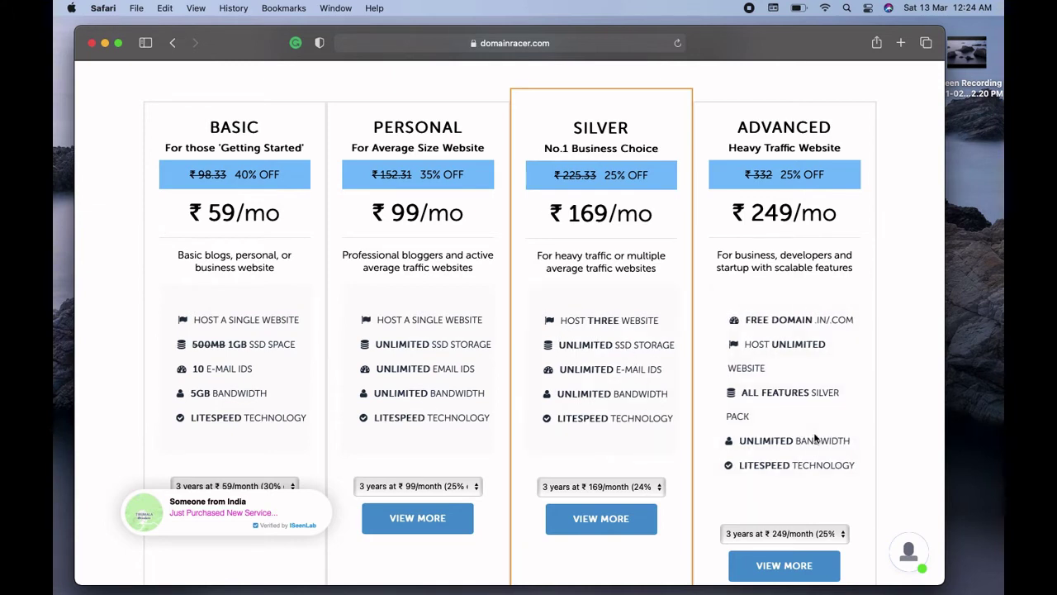
left_click(795, 568)
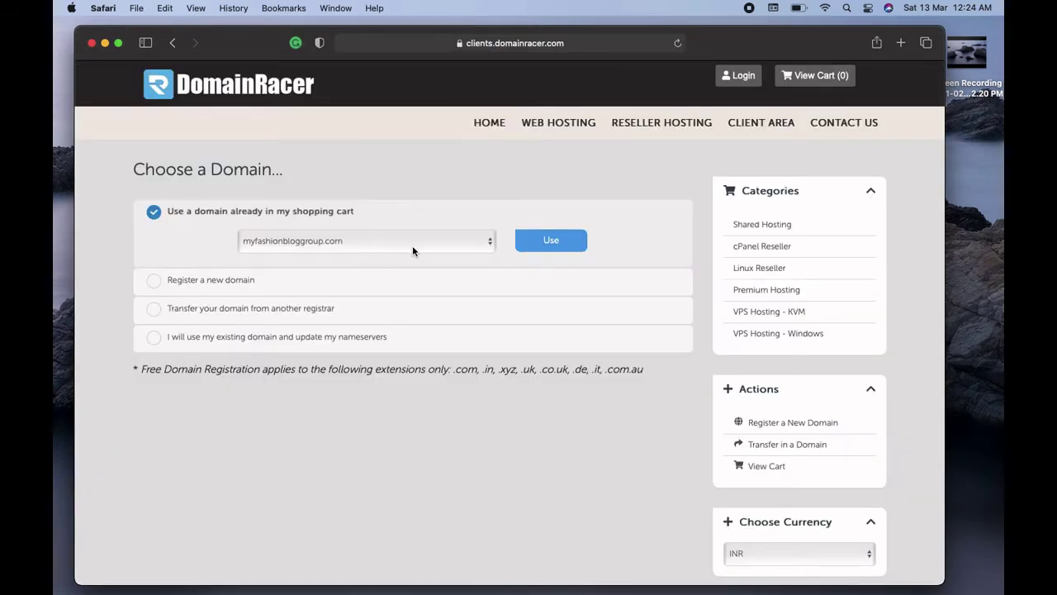
Use the cart's myfashionbloggroup.com domain and highlight the Unlimited Web Hosting and FTP, MySQL features
left_click(537, 243)
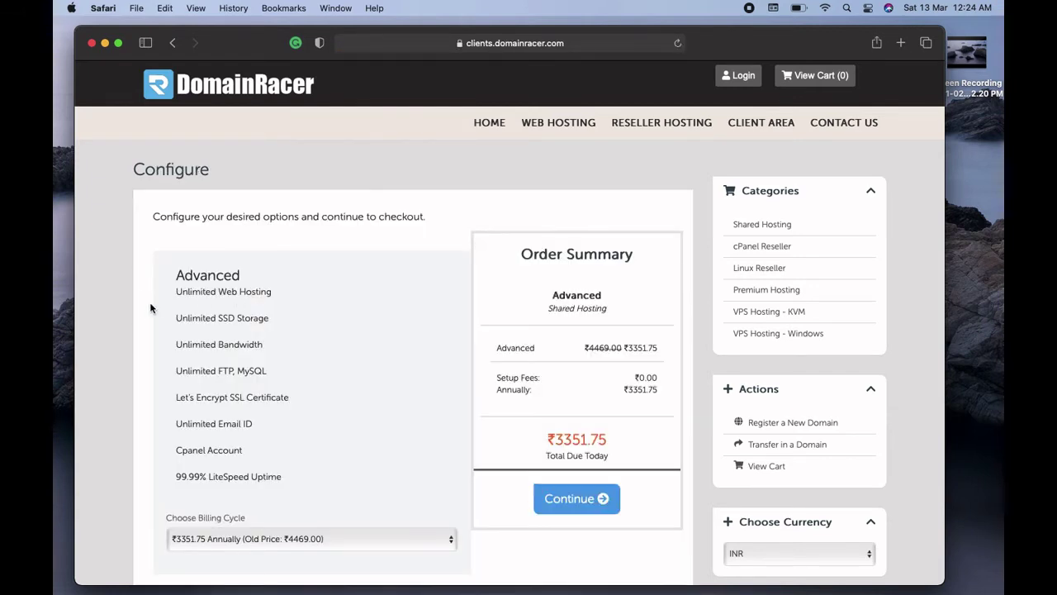
scroll(150, 309, "down", 3)
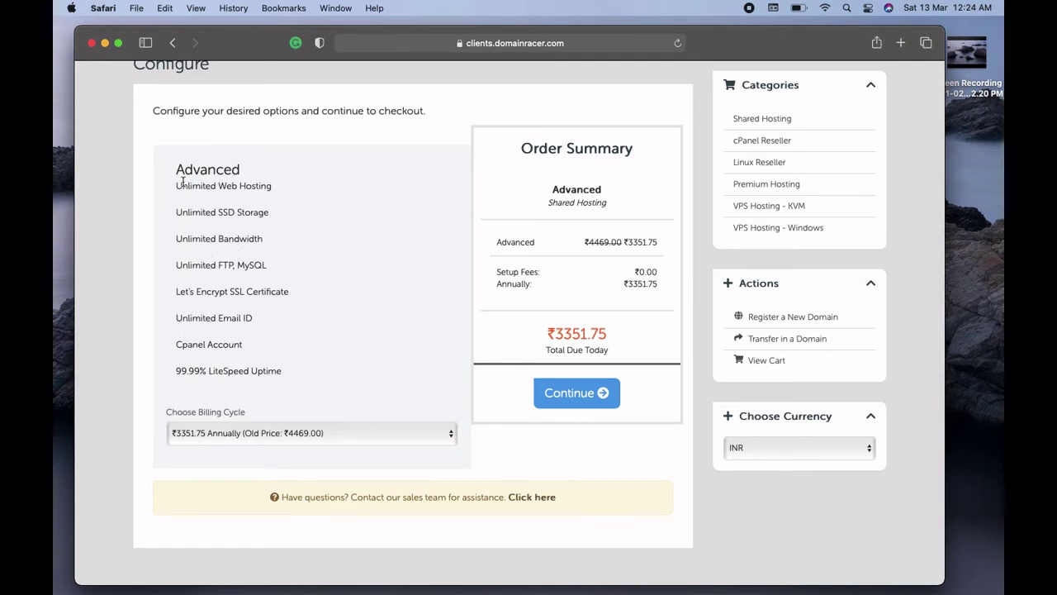
left_click_drag(177, 187, 280, 185)
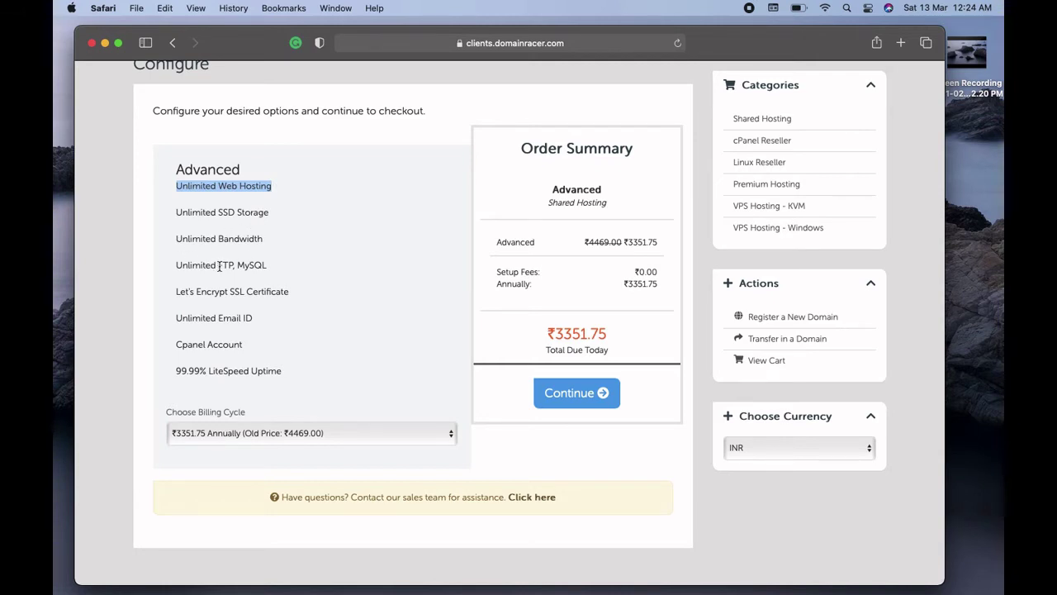
left_click_drag(219, 265, 273, 264)
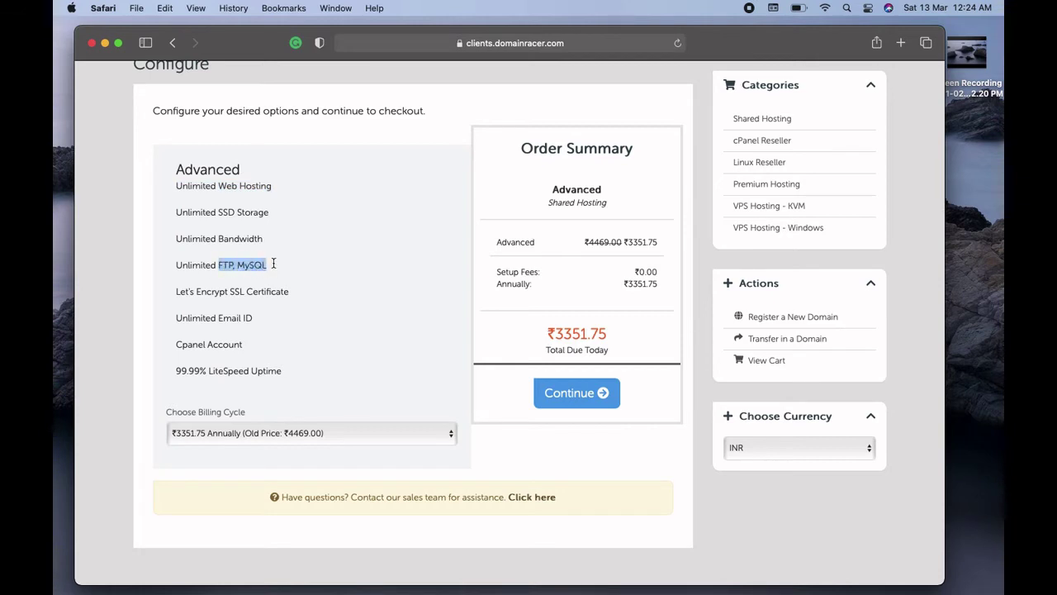
left_click(273, 264)
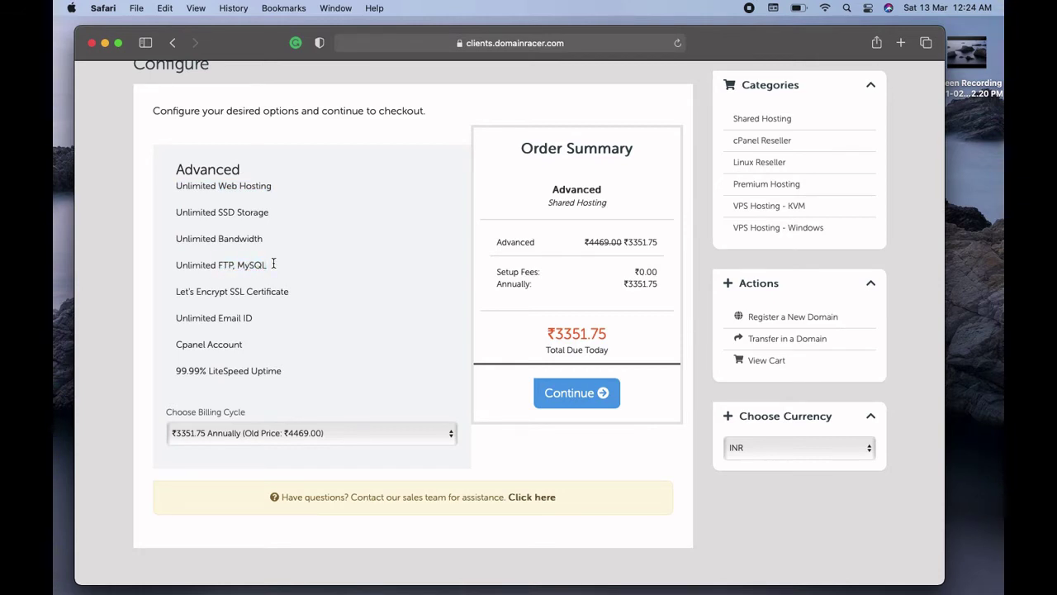
Highlight the Let's Encrypt SSL Certificate and Unlimited Email ID features
left_click_drag(177, 293, 295, 291)
left_click(297, 292)
left_click_drag(177, 321, 251, 319)
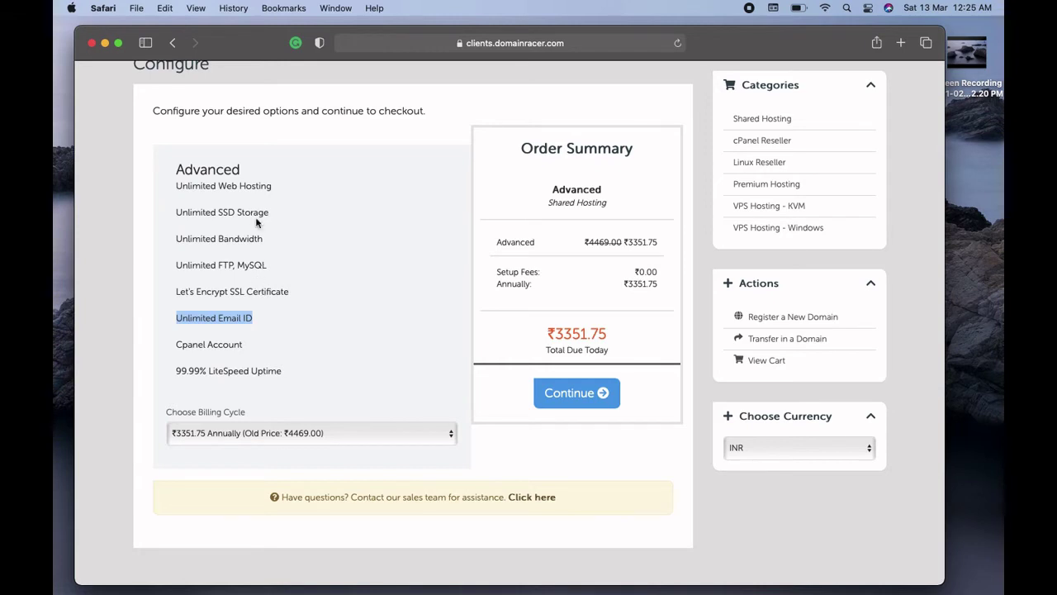
left_click(331, 316)
Continue past Configure and Domains Configuration without adding any add-ons
left_click(578, 405)
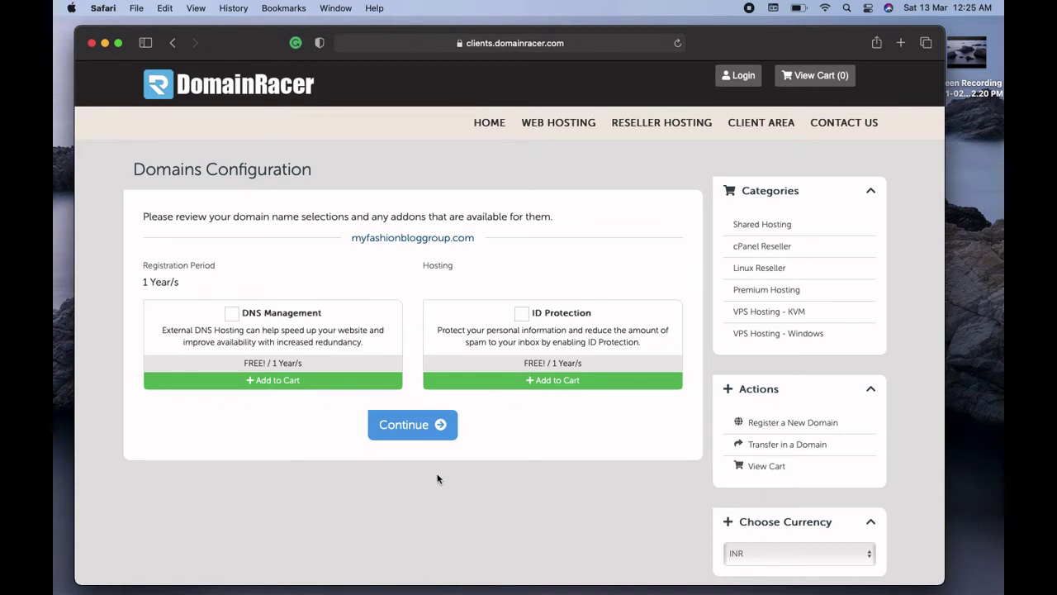
left_click(418, 433)
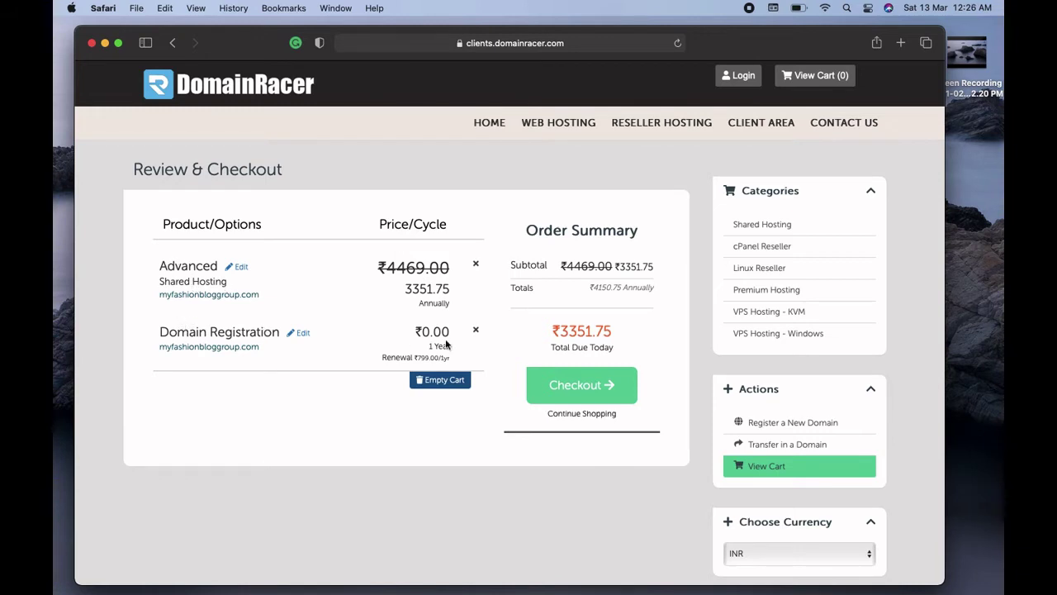
Proceed to checkout, scroll to the bottom of the form and agree to the Terms of Service
left_click(564, 388)
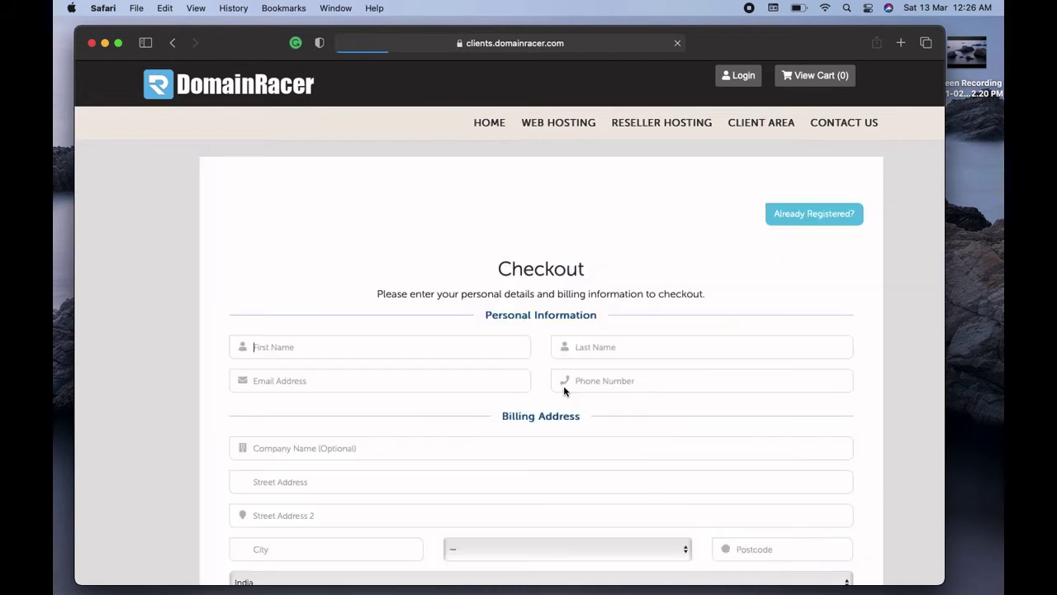
key("Down")
key("Down")
key("Down")
key("Down")
key("Down")
key("Down")
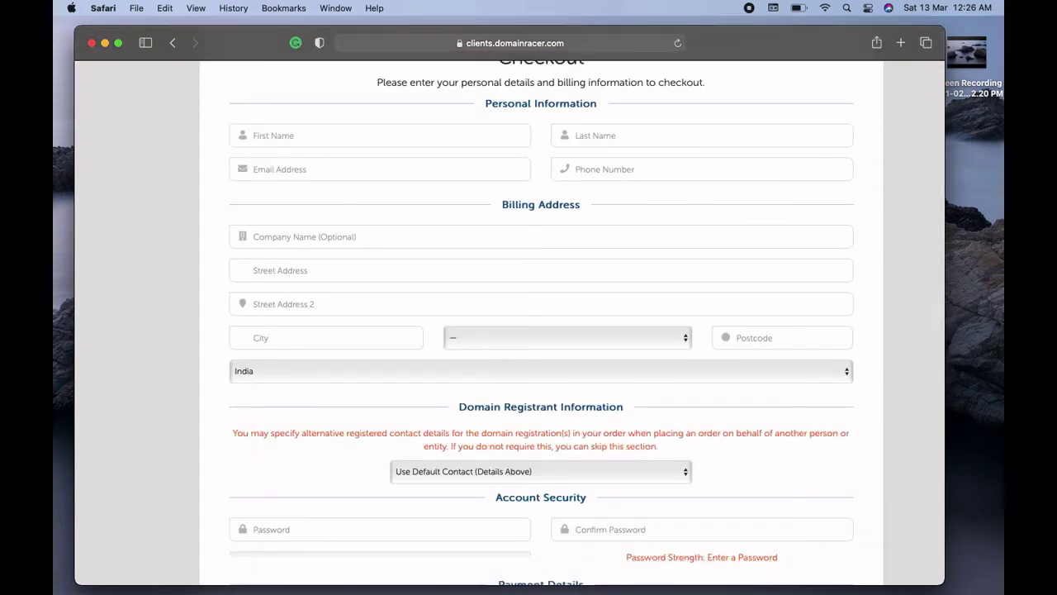
key("Down")
key("Down")
key("Down")
key("Down")
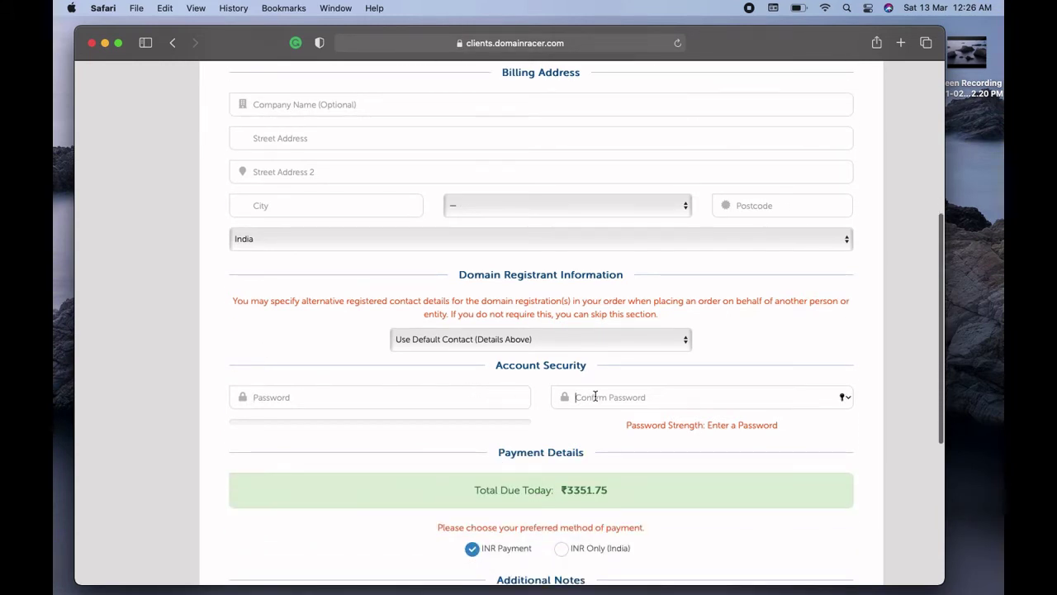
key("Down")
key("Down")
key("Down")
key("Down")
key("Down")
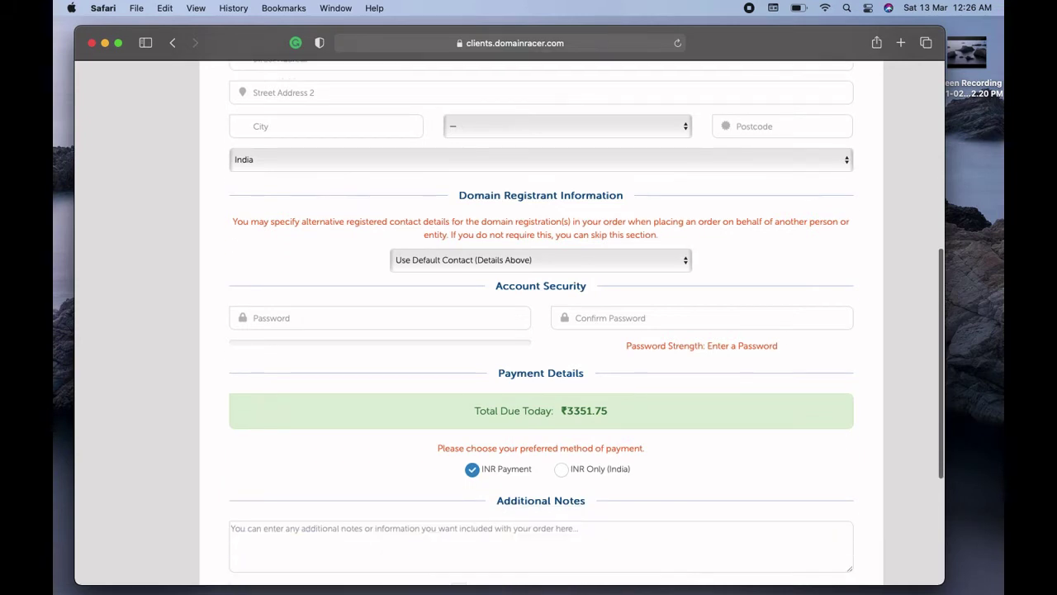
key("Down")
key("Down")
key("Down")
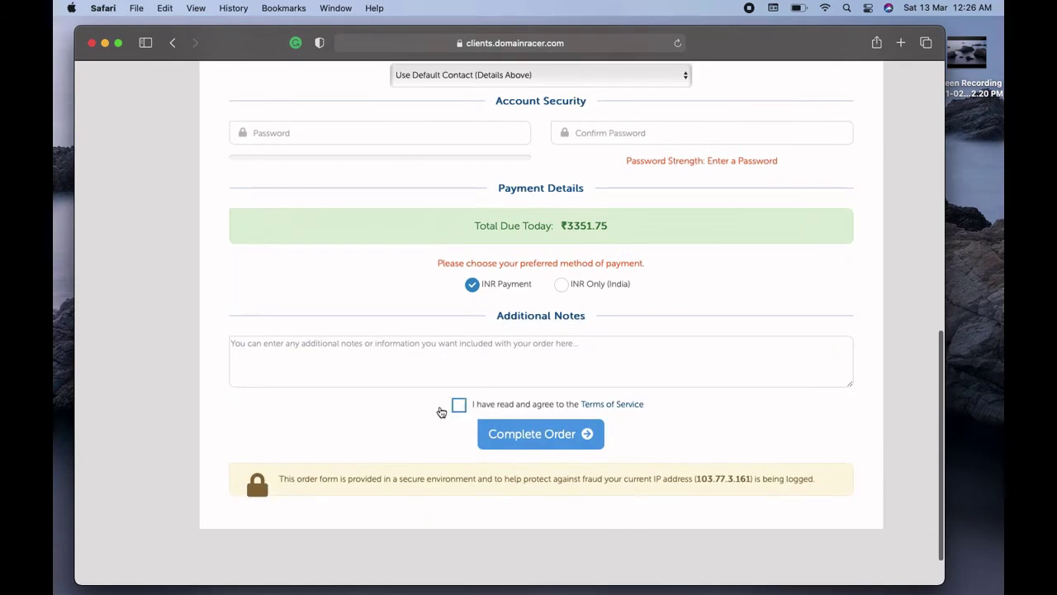
left_click(459, 406)
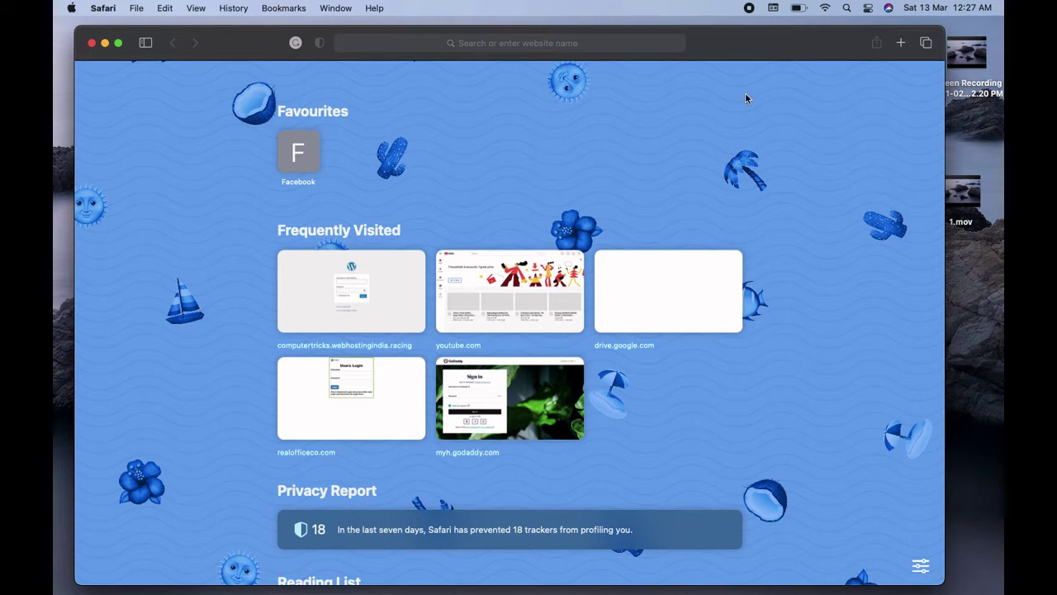
Open domainracer.com from the DomainRacer suggestion in the address bar
left_click(590, 43)
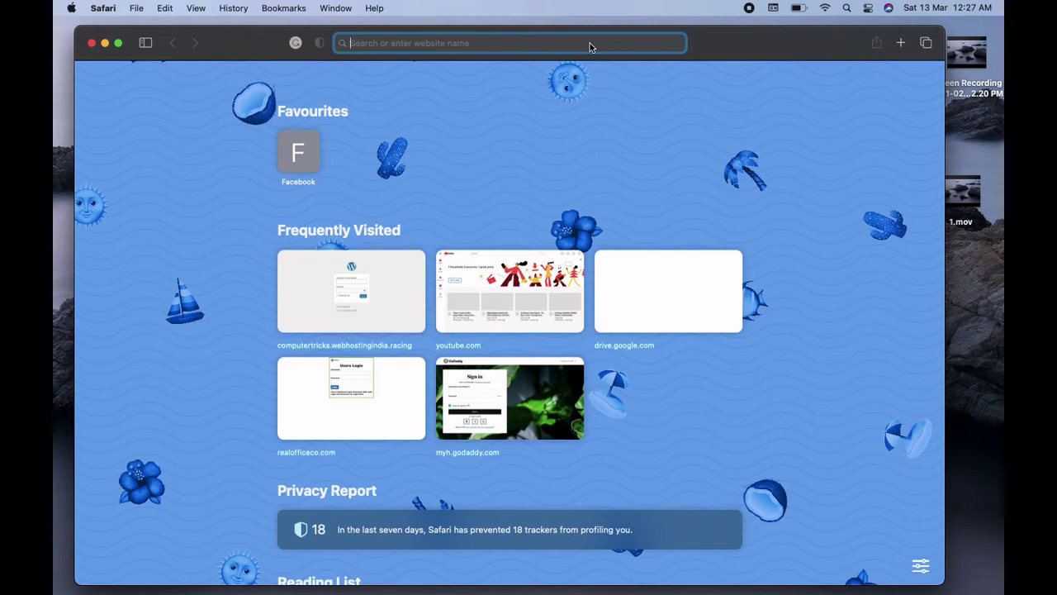
type("dmai")
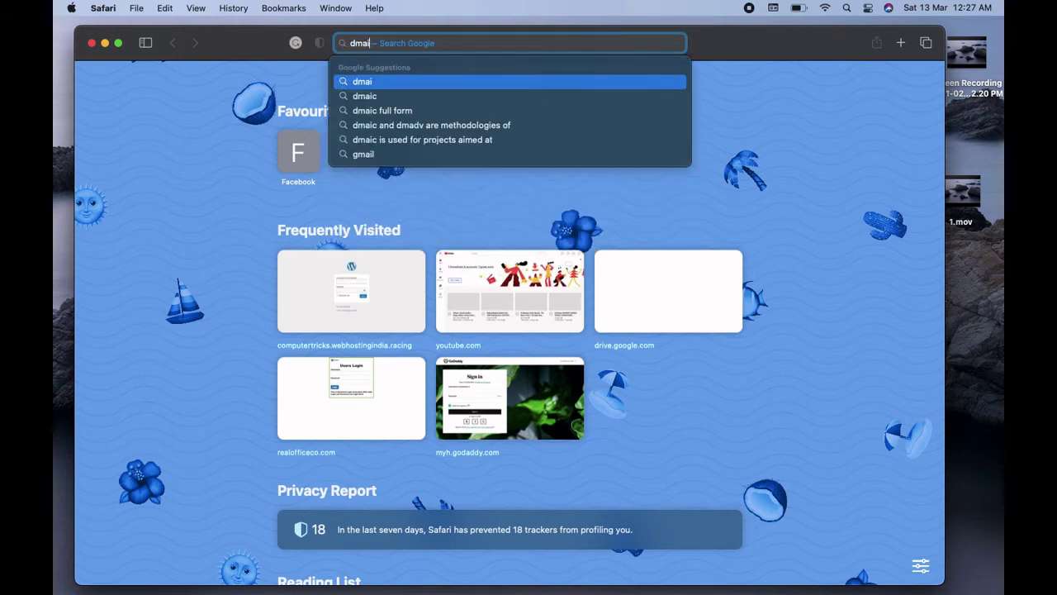
key("BackSpace")
key("BackSpace")
key("BackSpace")
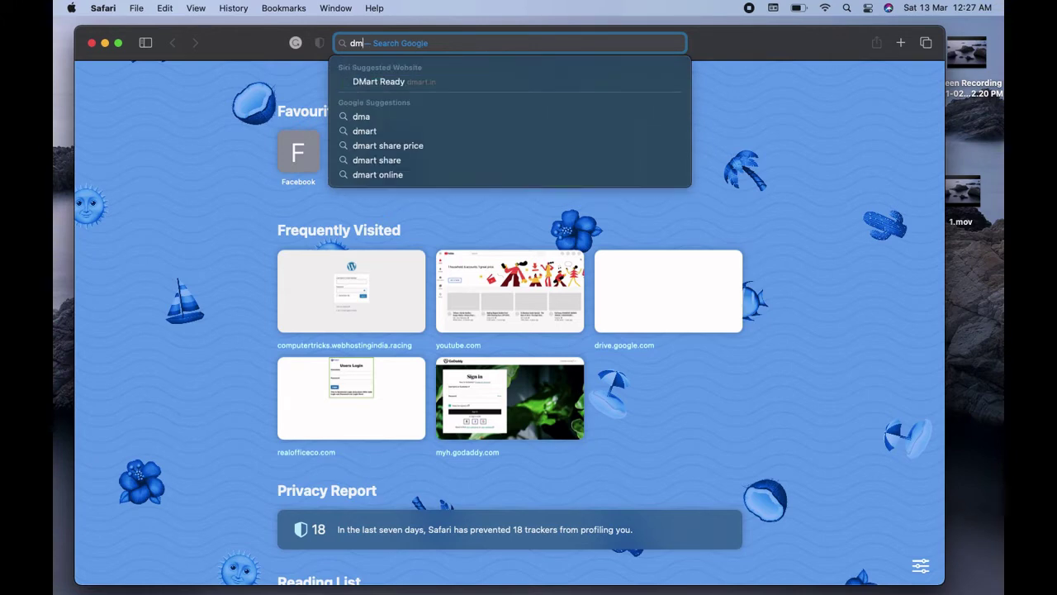
type("omi")
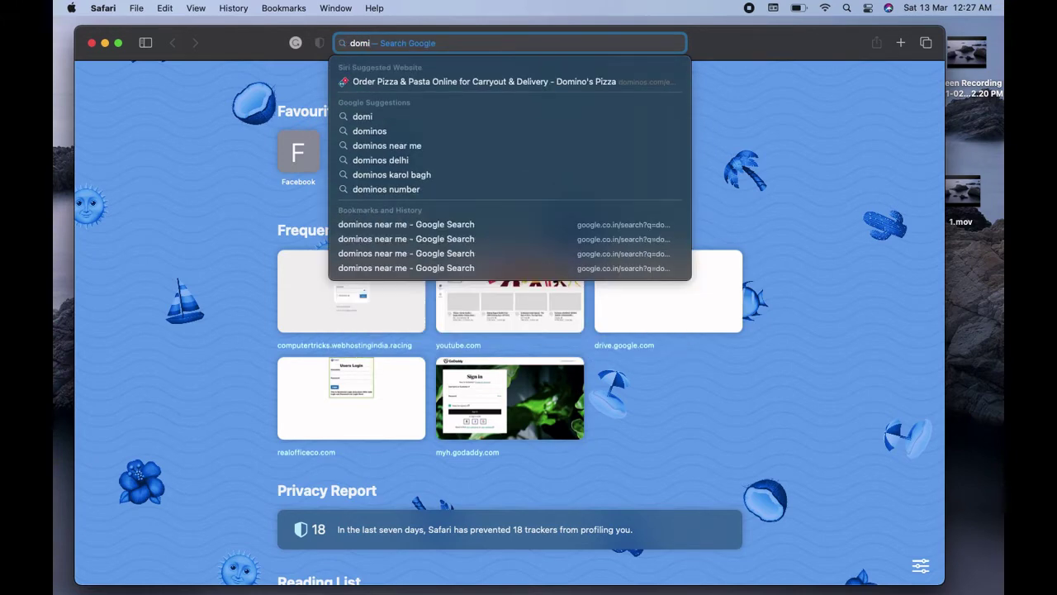
key("BackSpace")
key("Down")
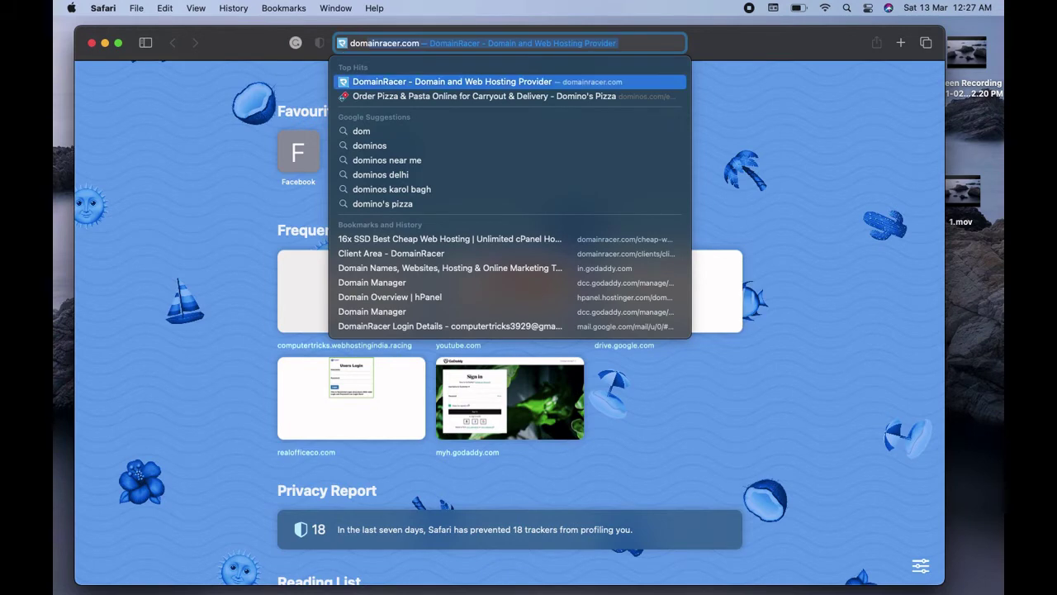
key("Return")
left_click(446, 198)
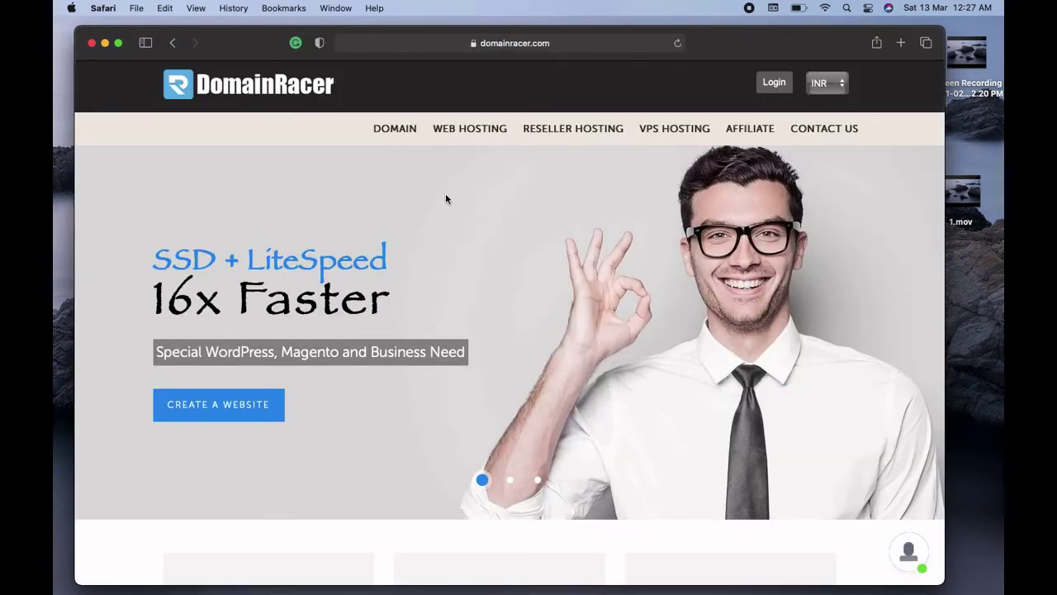
Log in with the saved credentials and scroll through the Client Area dashboard
left_click(773, 89)
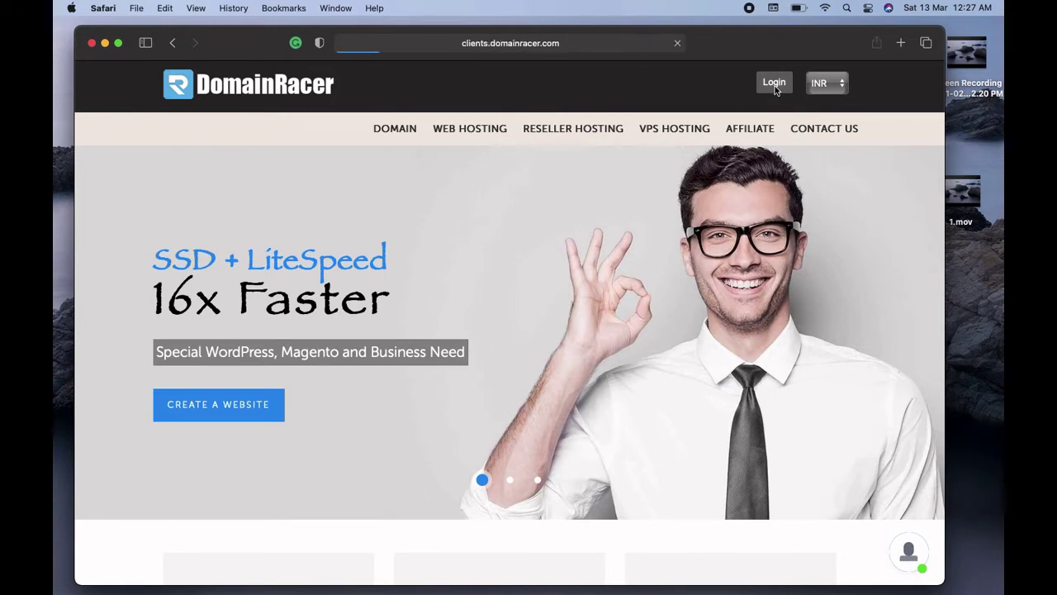
key("Down")
key("Return")
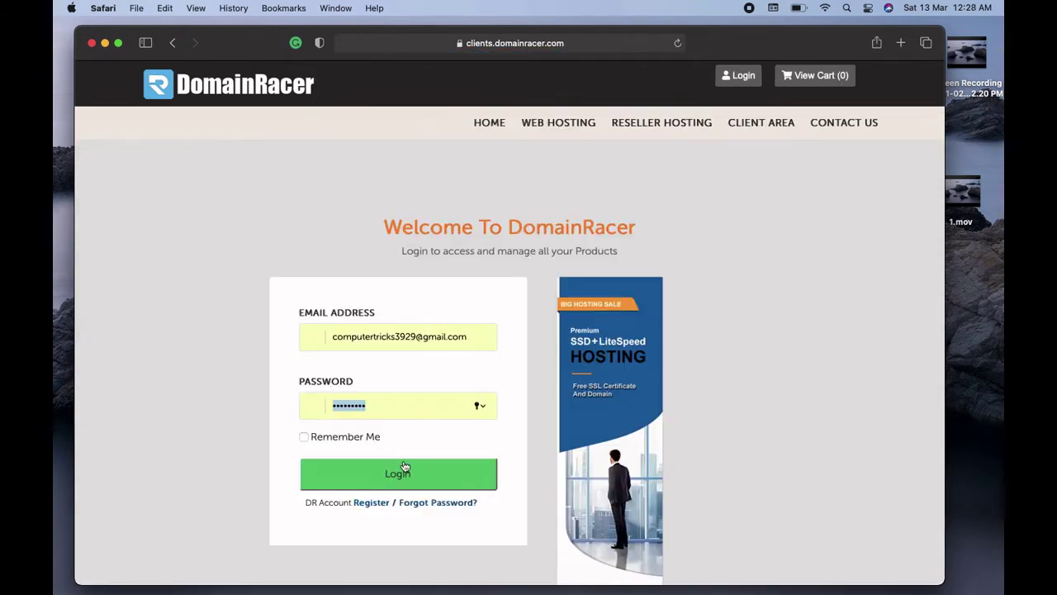
left_click(382, 481)
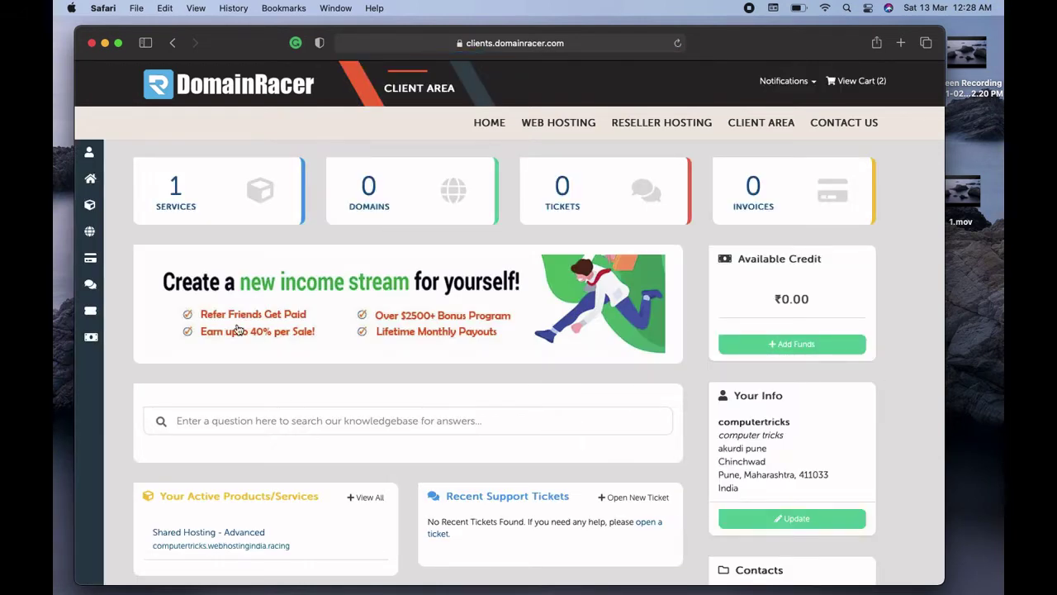
scroll(130, 351, "down", 2)
scroll(509, 322, "down", 4)
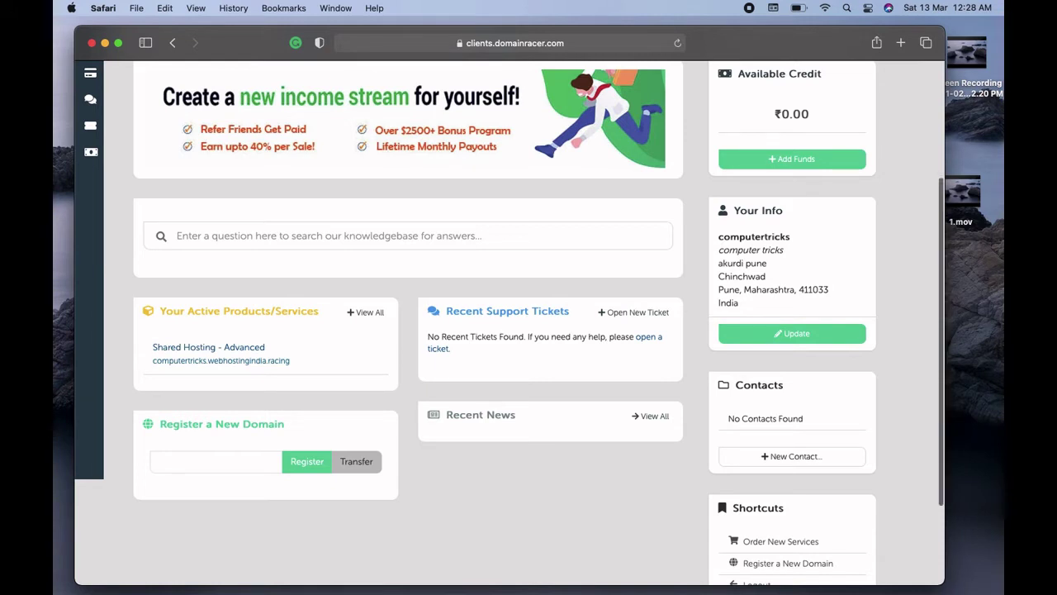
scroll(122, 303, "up", 5)
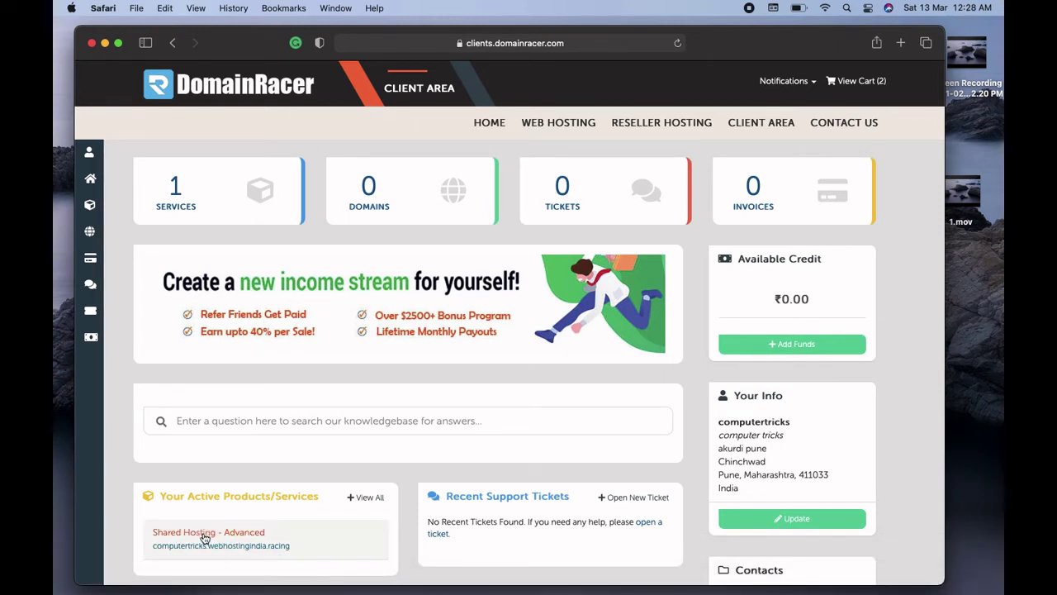
Open the server181 cPanel login in a new tab and log in with the saved credentials
left_click(903, 43)
mouse_move(481, 80)
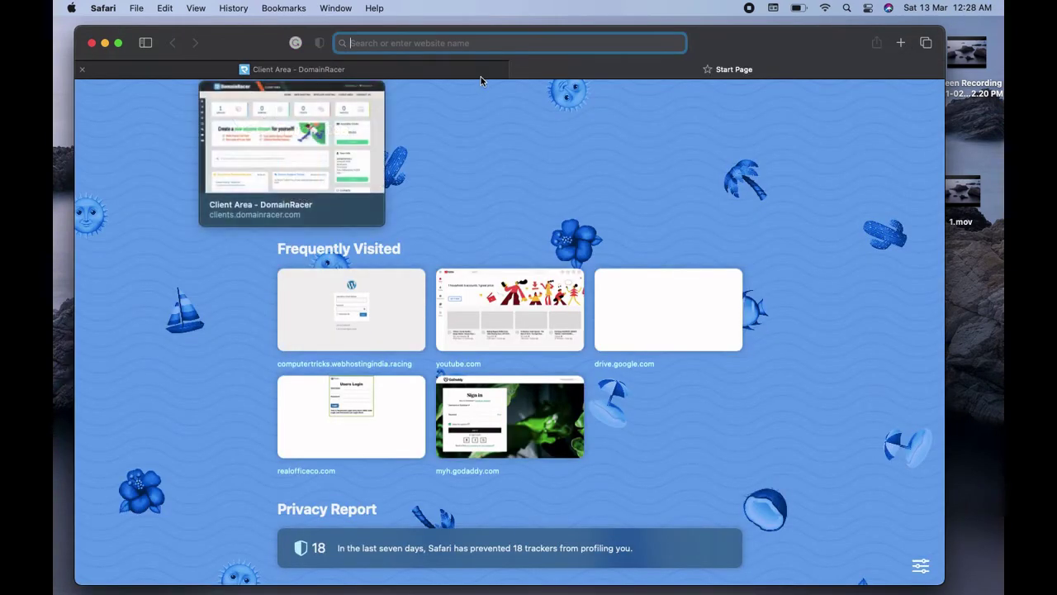
type("server181.iseencloud.com")
key("Return")
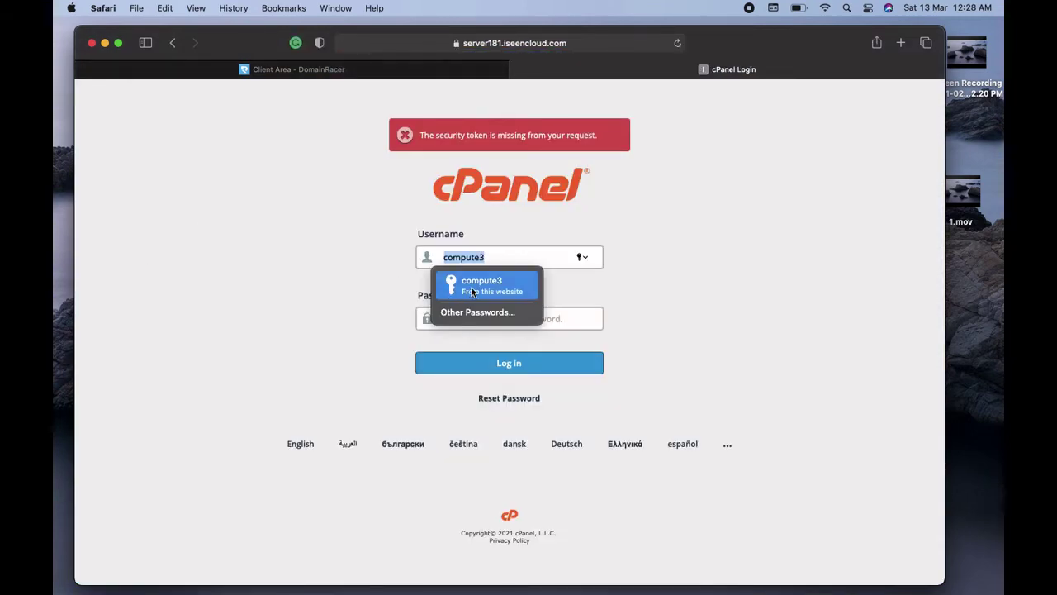
left_click(473, 286)
left_click(508, 369)
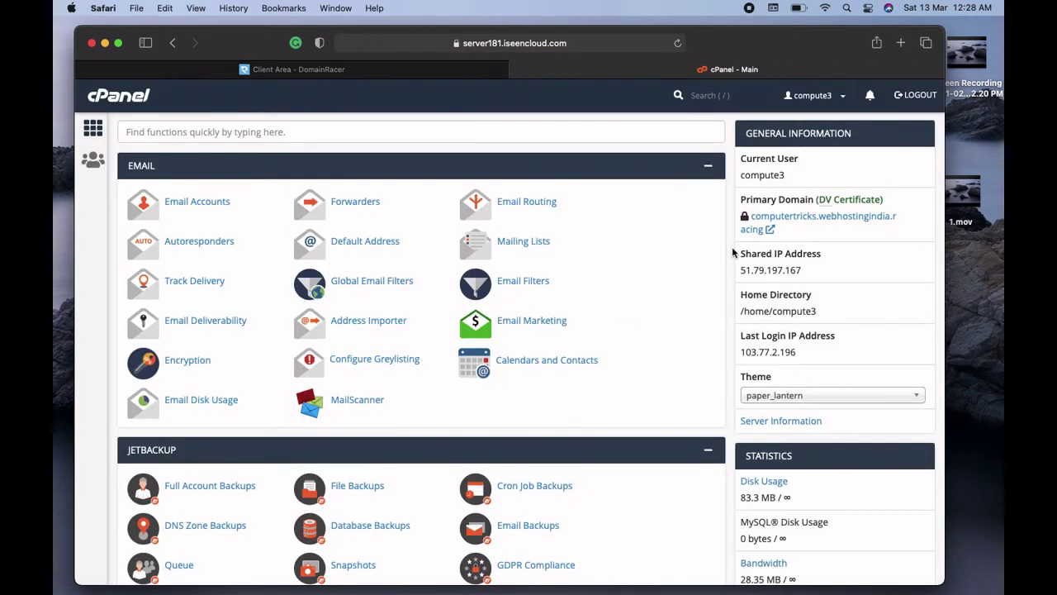
Scroll through cPanel's tool sections down to Software
scroll(732, 246, "down", 5)
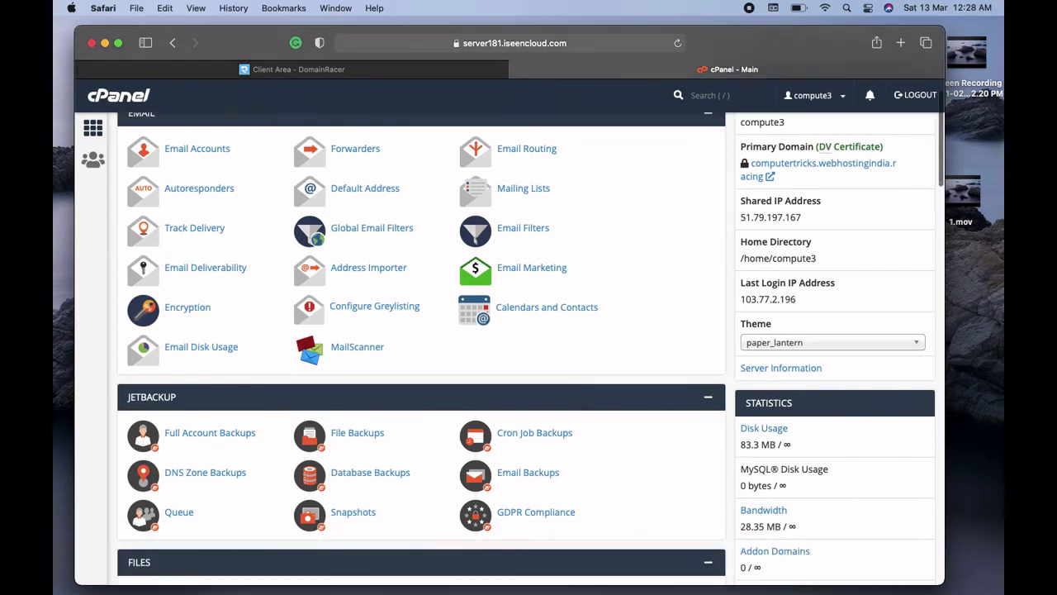
scroll(529, 347, "down", 7)
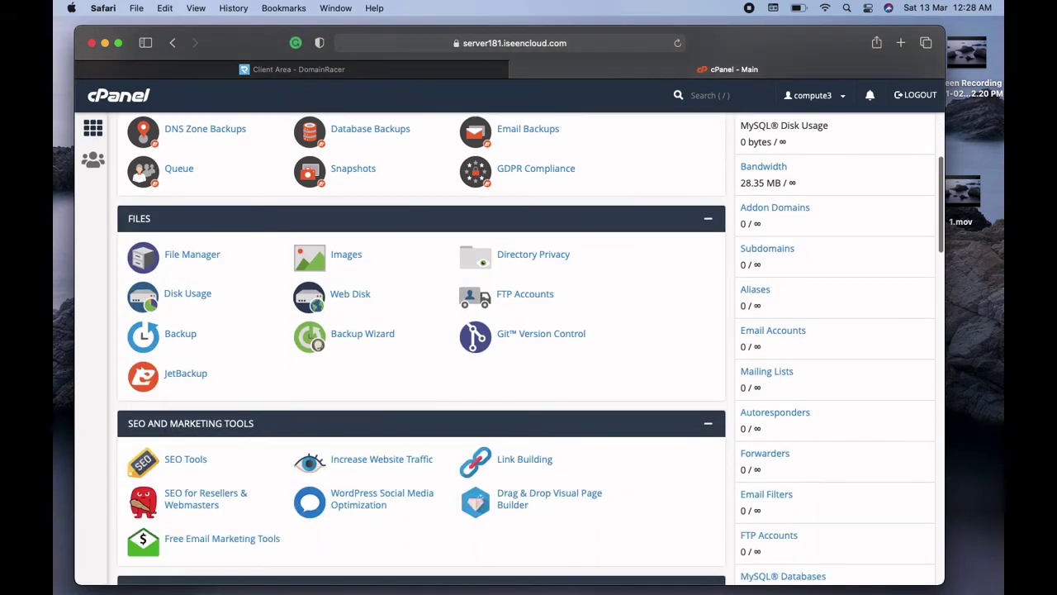
scroll(529, 347, "down", 1)
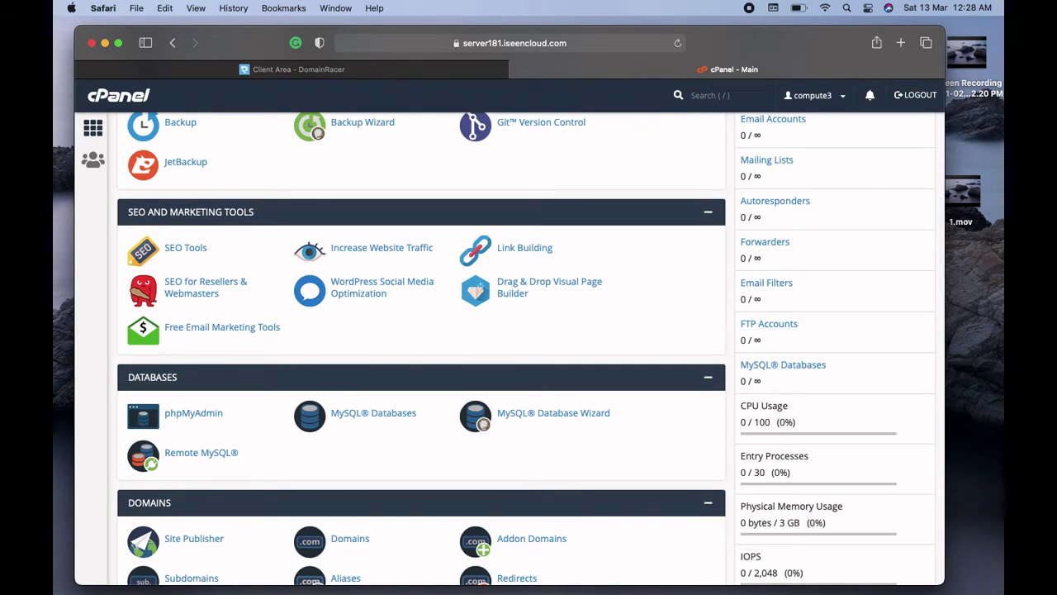
scroll(529, 347, "down", 6)
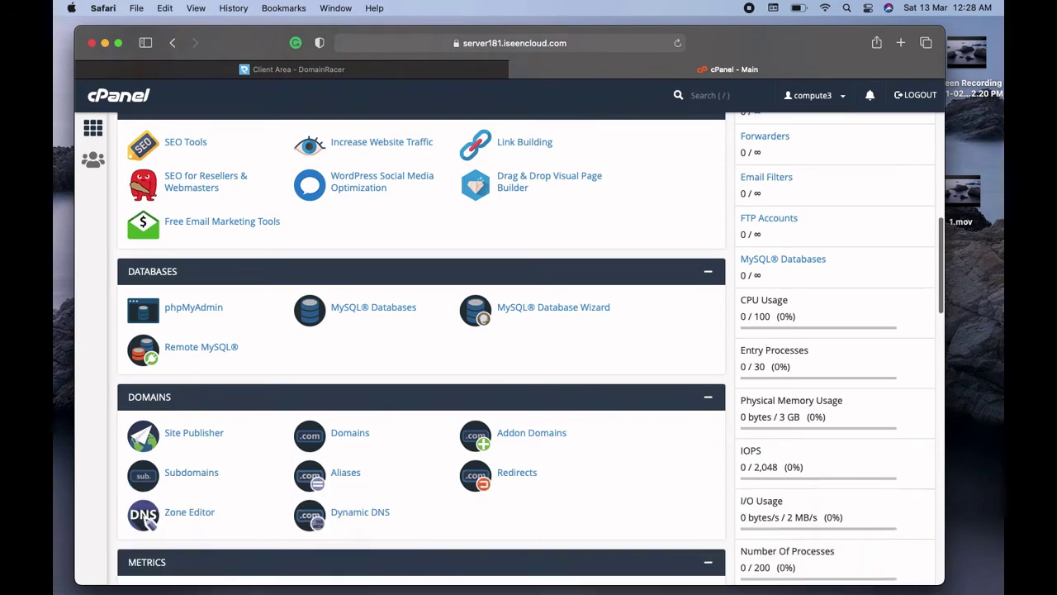
scroll(529, 347, "down", 10)
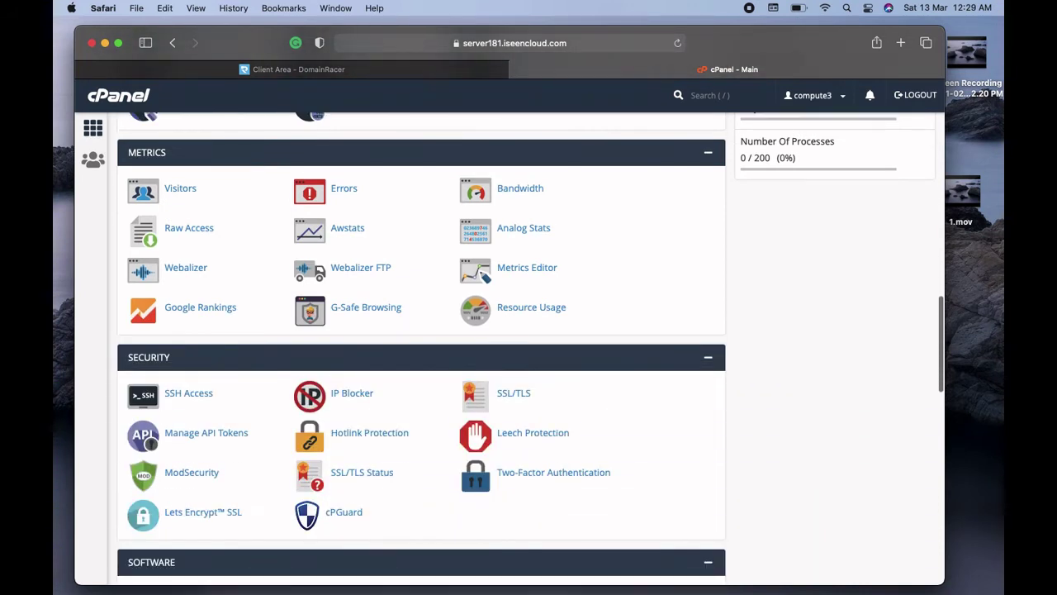
scroll(529, 347, "down", 3)
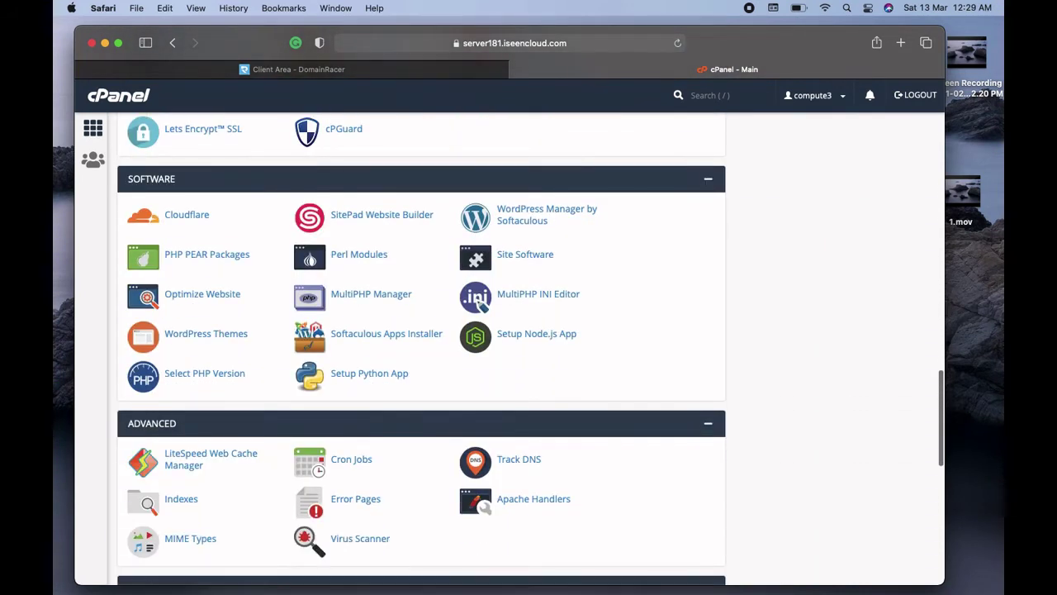
scroll(528, 347, "up", 1)
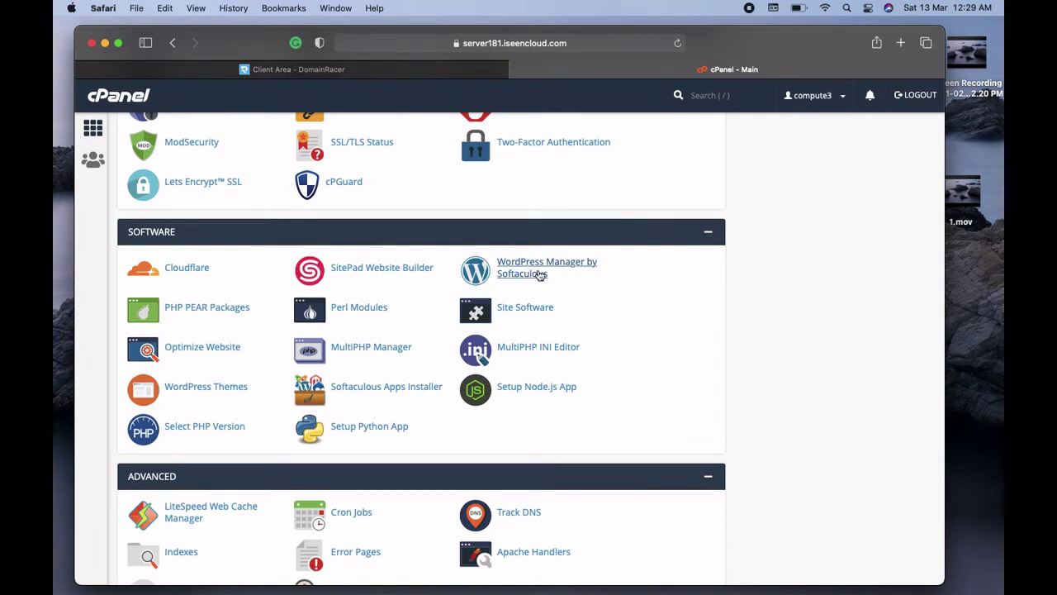
Open WordPress Manager by Softaculous and start a new WordPress installation
left_click(525, 271)
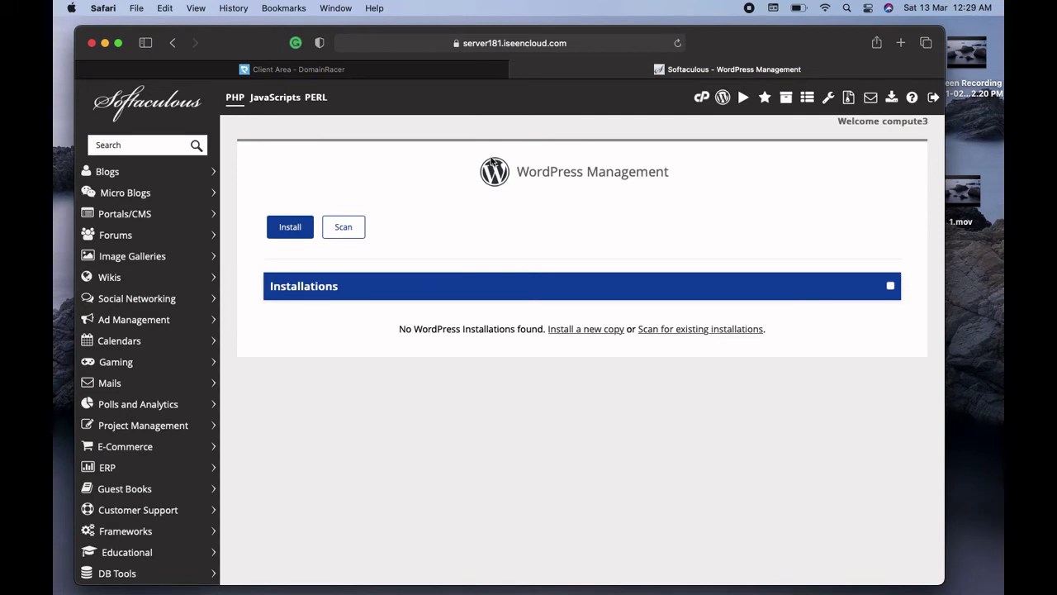
left_click(292, 231)
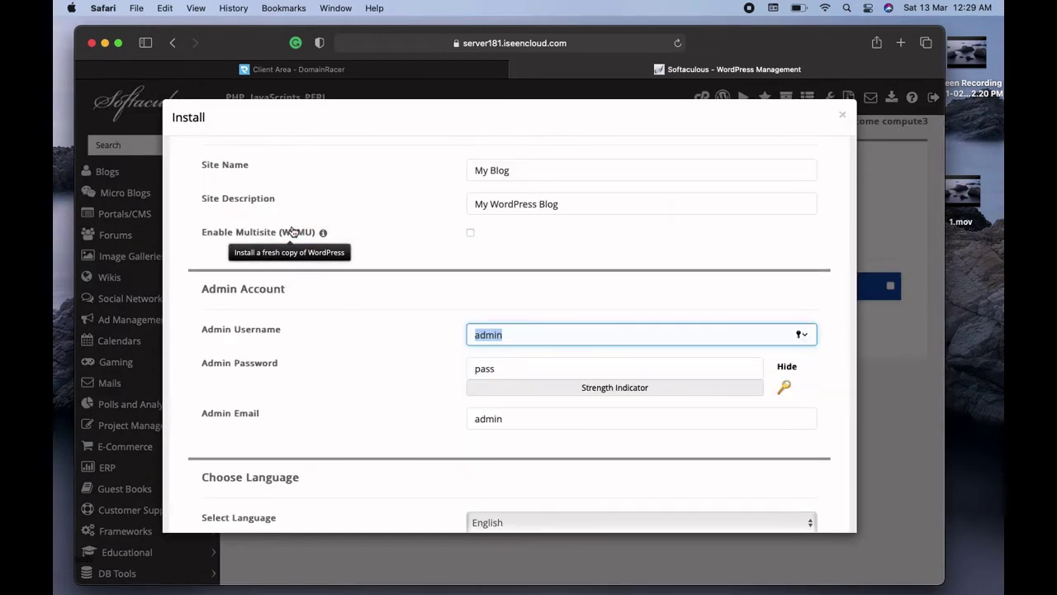
key("shift+Tab")
key("shift+Tab")
scroll(549, 267, "up", 5)
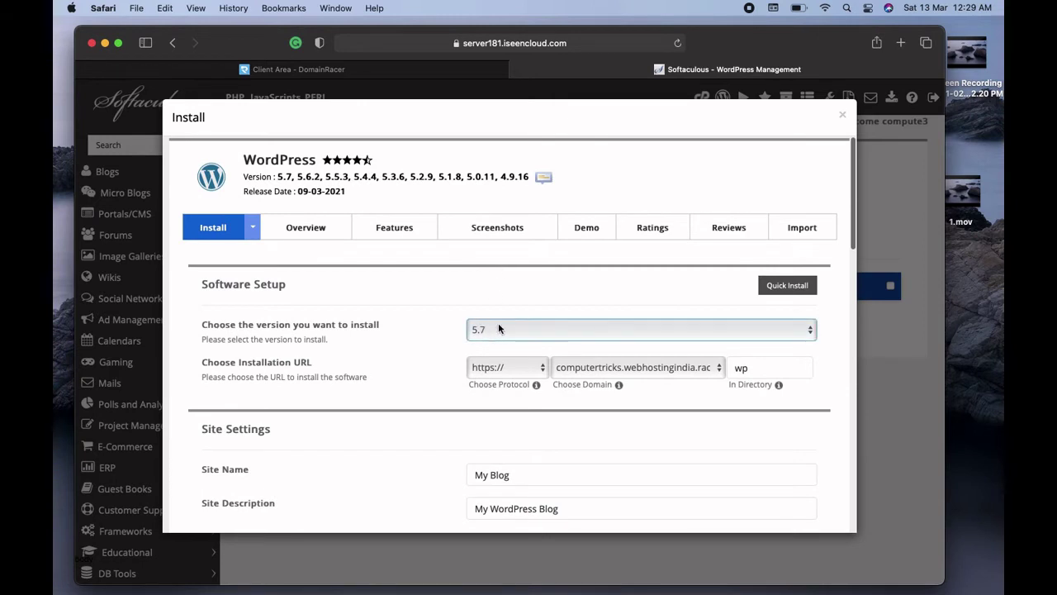
Keep version 5.7 and the computertricks.webhostingindia.racing domain for the install
left_click(503, 325)
left_click(450, 304)
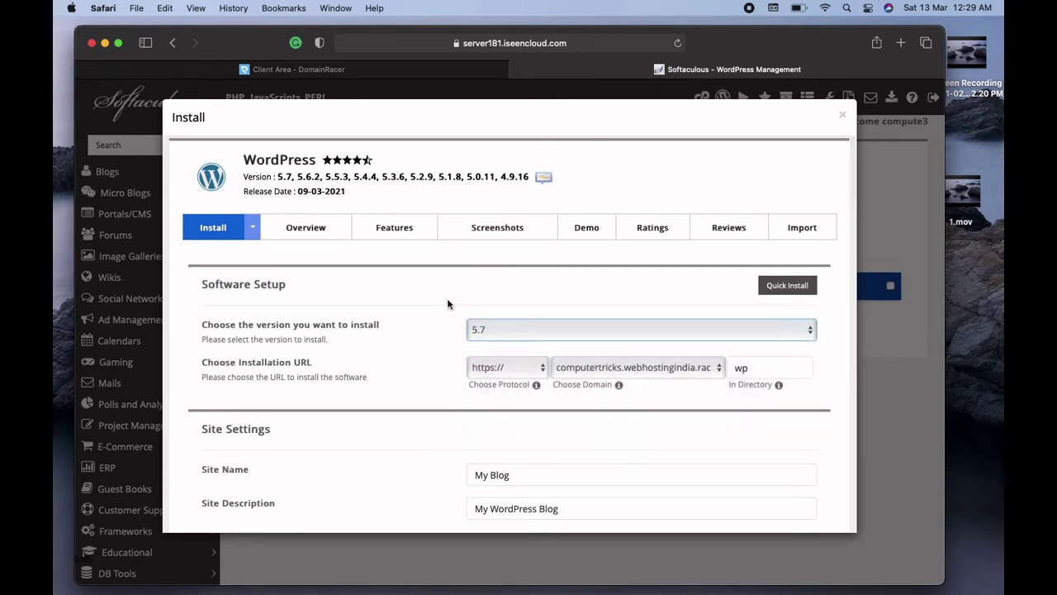
left_click(487, 333)
left_click(462, 296)
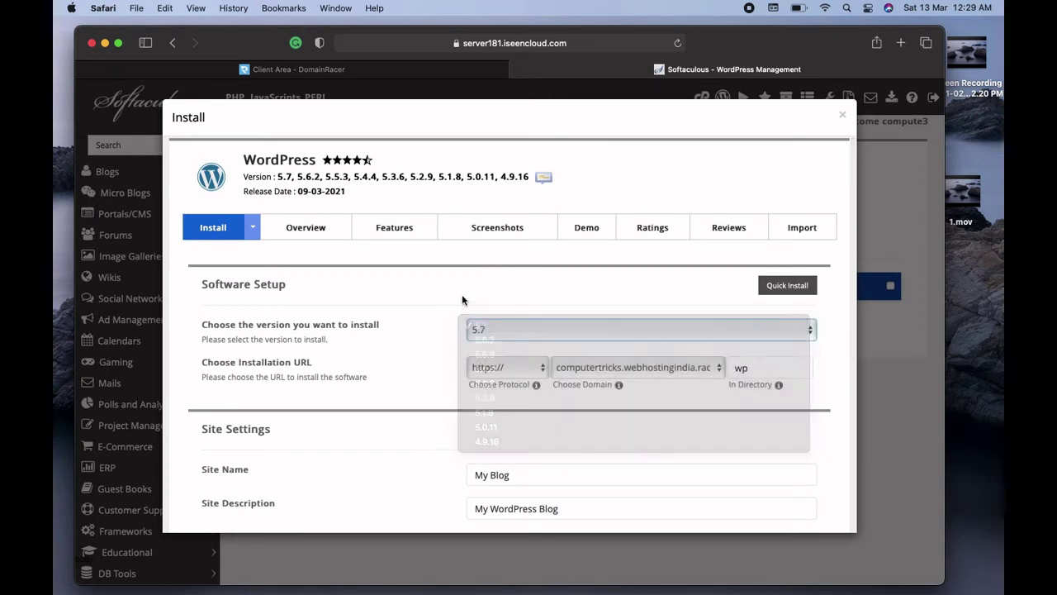
left_click(487, 331)
left_click(441, 294)
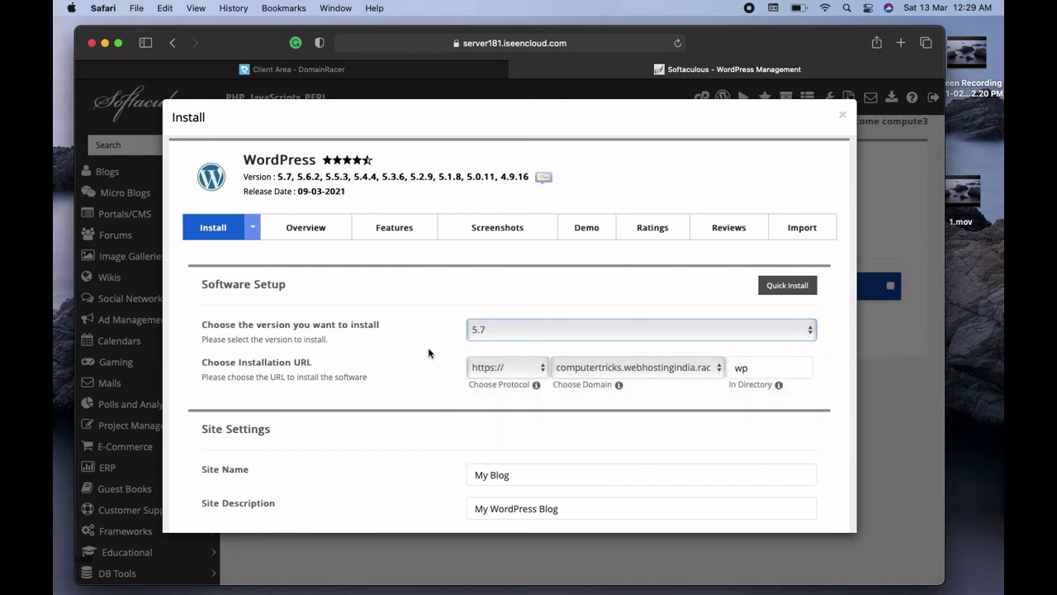
left_click(578, 369)
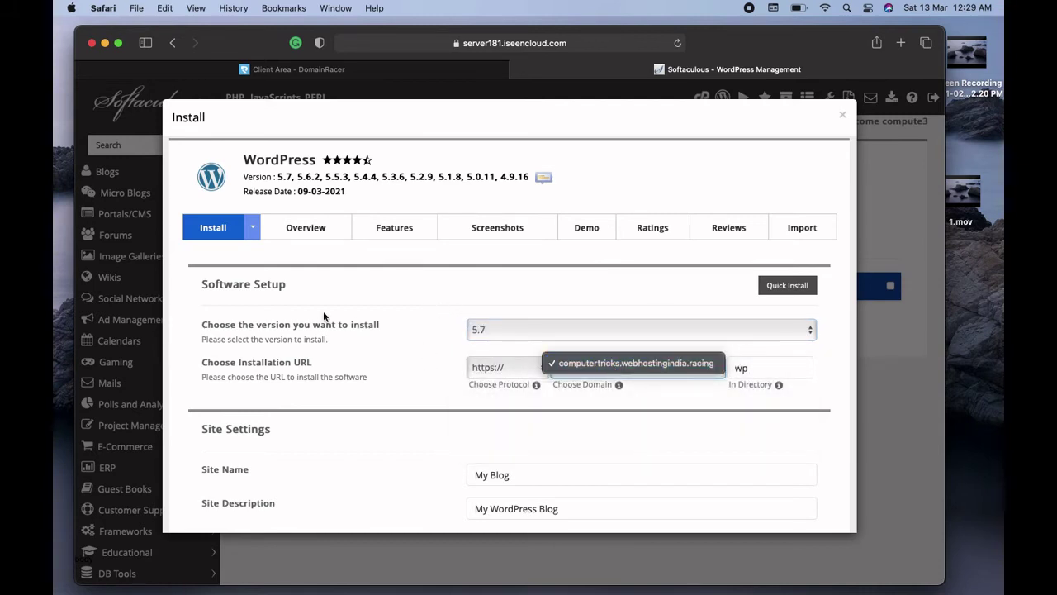
left_click(383, 336)
scroll(402, 359, "down", 3)
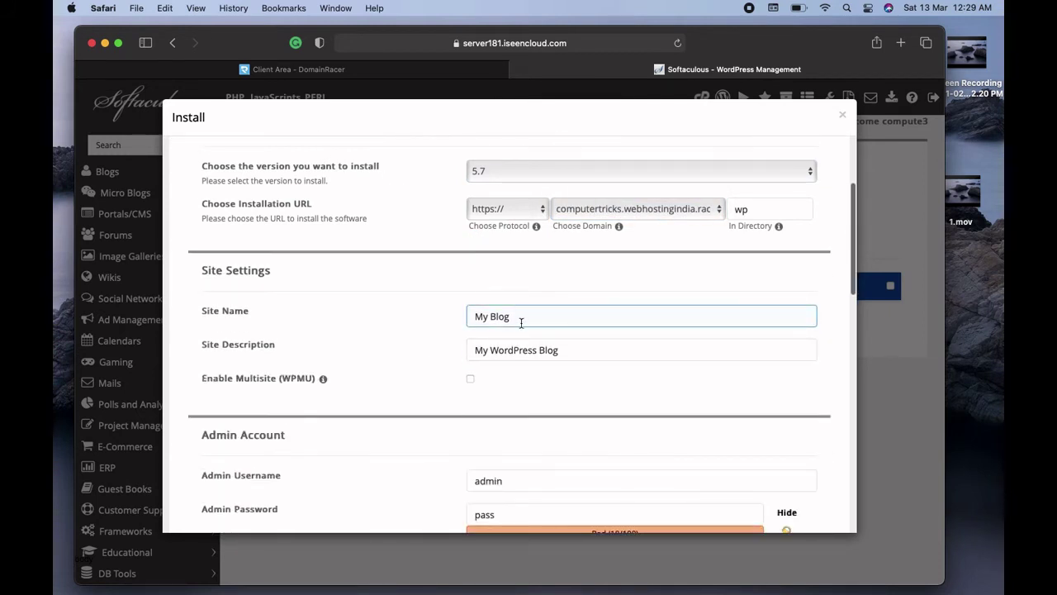
Change the site name from My Blog to My Fashion
left_click(522, 323)
key("BackSpace")
key("BackSpace")
key("BackSpace")
key("BackSpace")
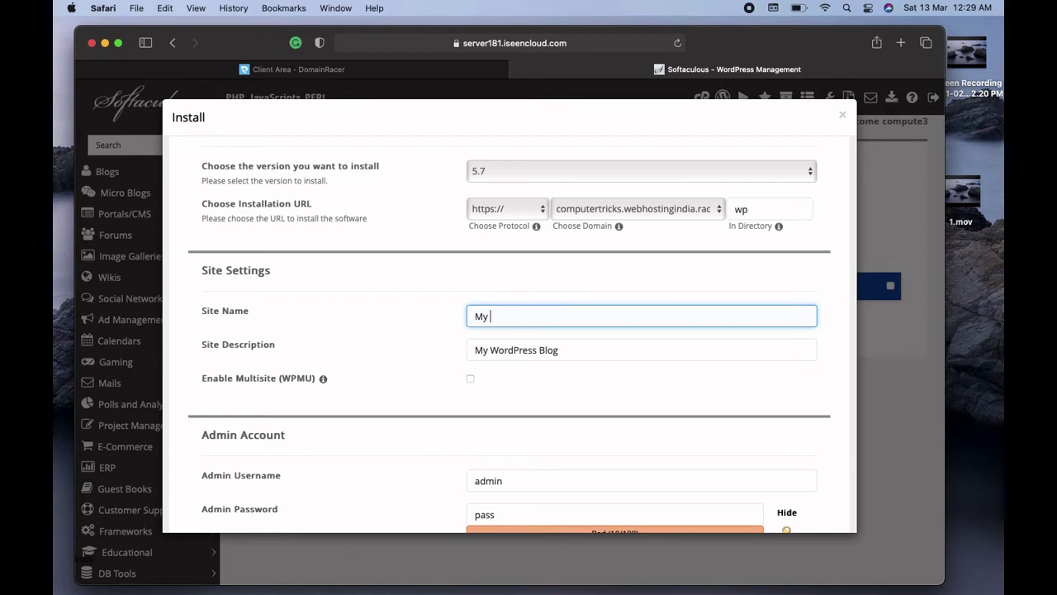
type("Fashion")
Change the site description to 'Hey This Is My Fashion Blog'
left_click(582, 349)
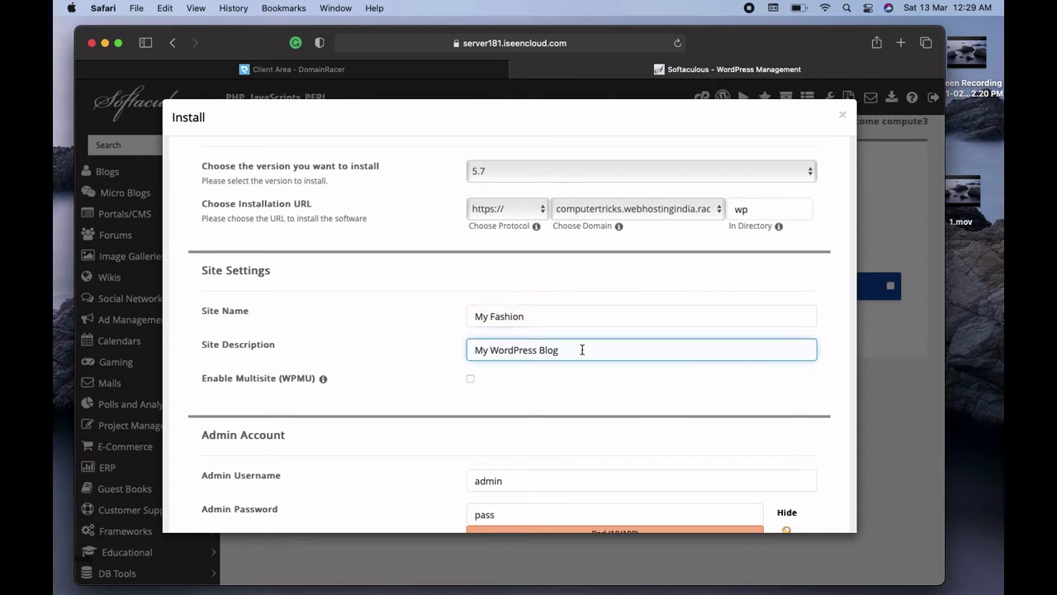
key("Left")
key("BackSpace")
key("BackSpace")
key("BackSpace")
key("BackSpace")
key("BackSpace")
key("BackSpace")
key("BackSpace")
key("BackSpace")
key("BackSpace")
type("Fashion")
key("Left")
key("Left")
key("Left")
key("Left")
key("Left")
key("Left")
type("Hey This ")
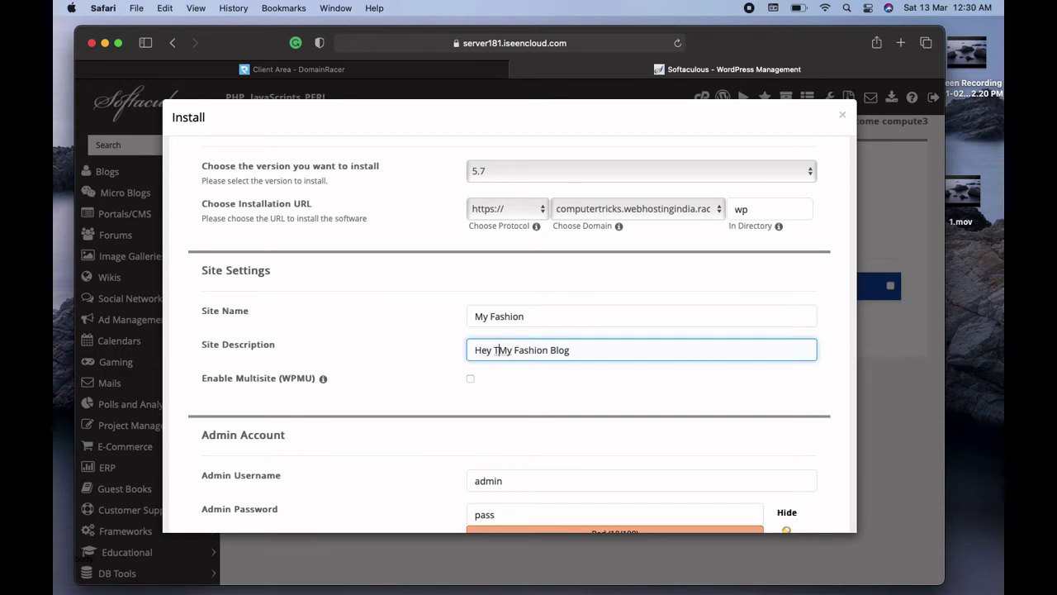
type("Is")
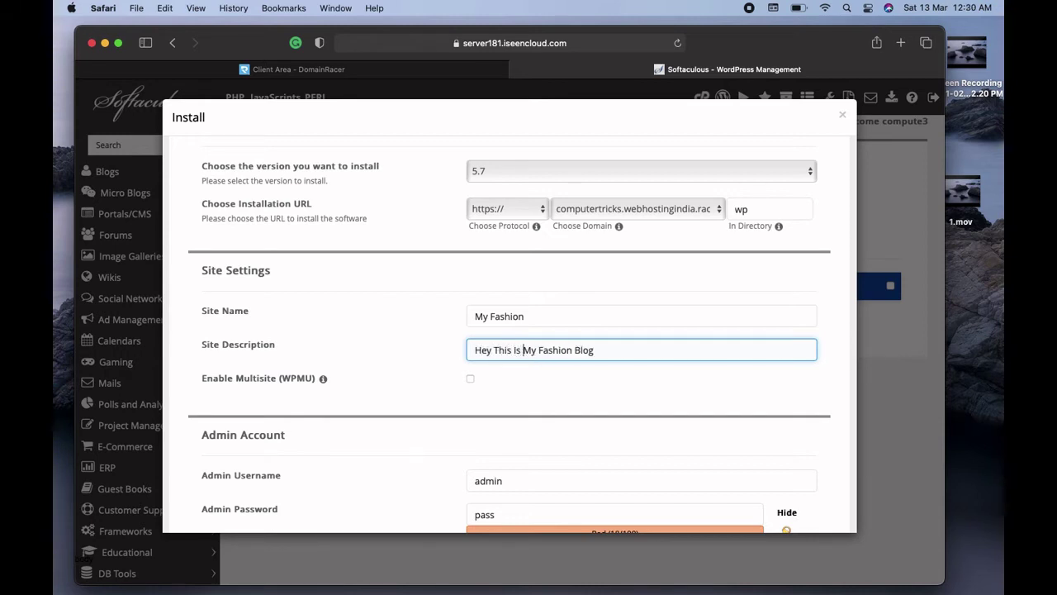
left_click(712, 392)
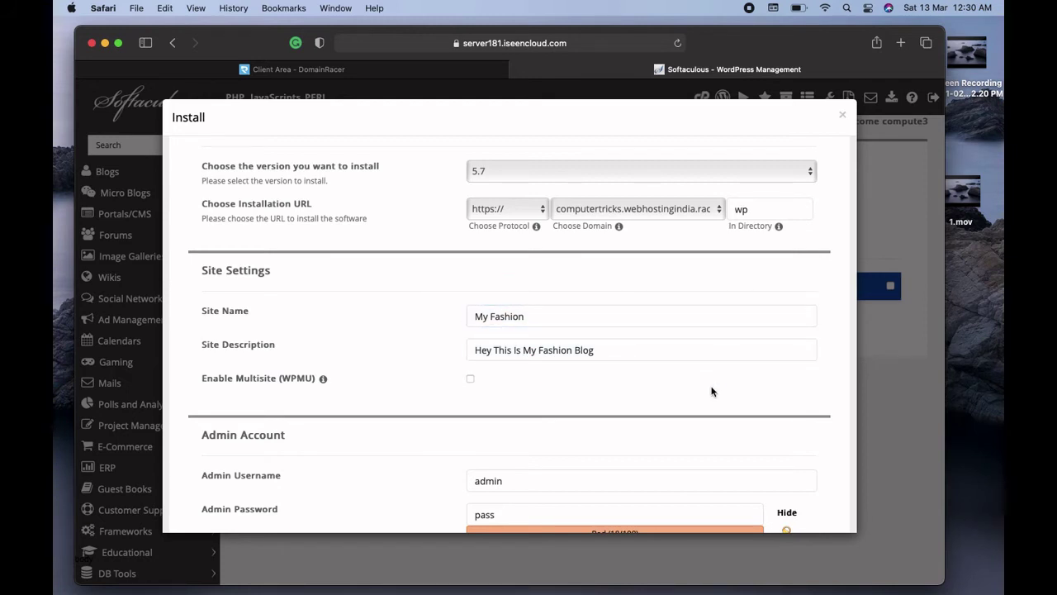
Review the site name and description fields, then scroll down the form
left_click(541, 316)
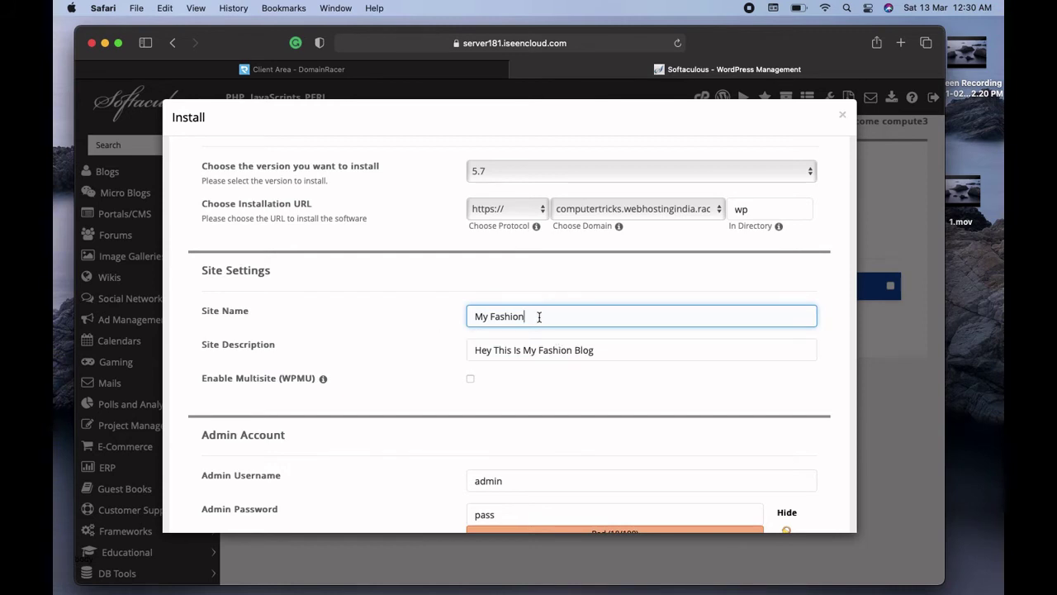
left_click_drag(539, 316, 480, 315)
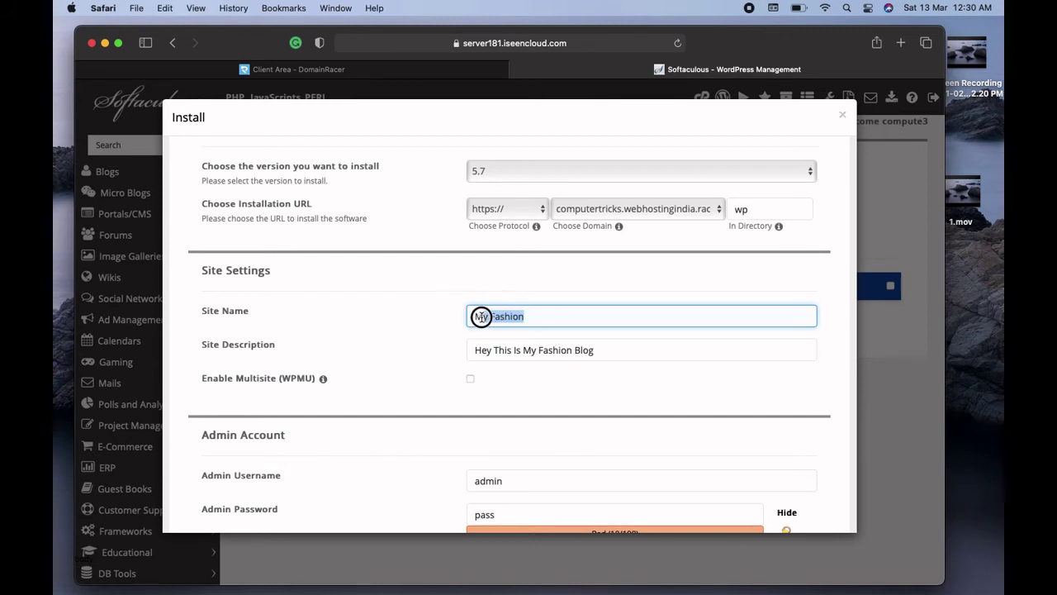
left_click(560, 282)
left_click(630, 356)
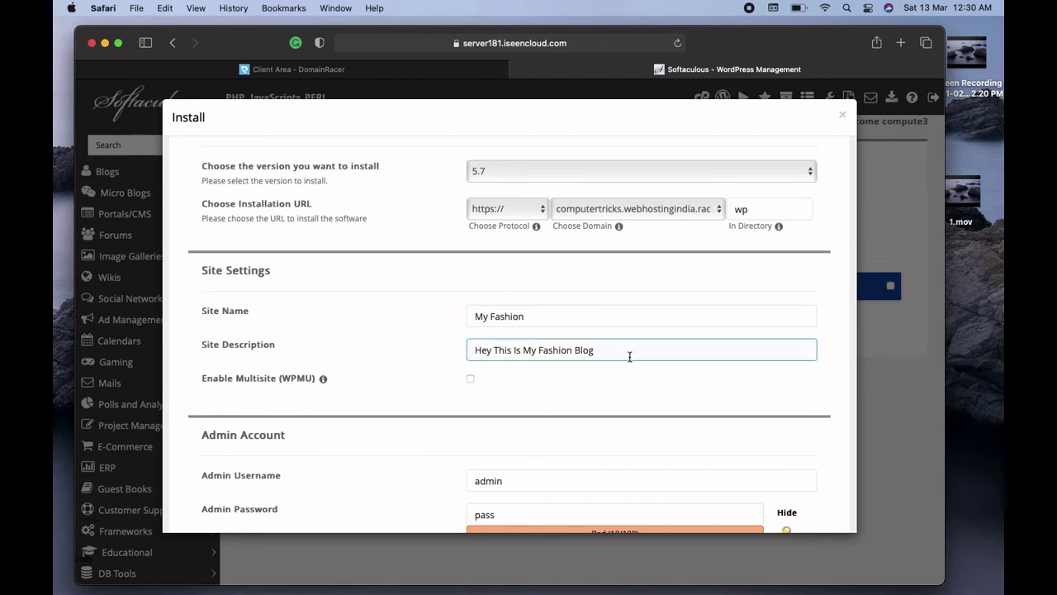
left_click(634, 387)
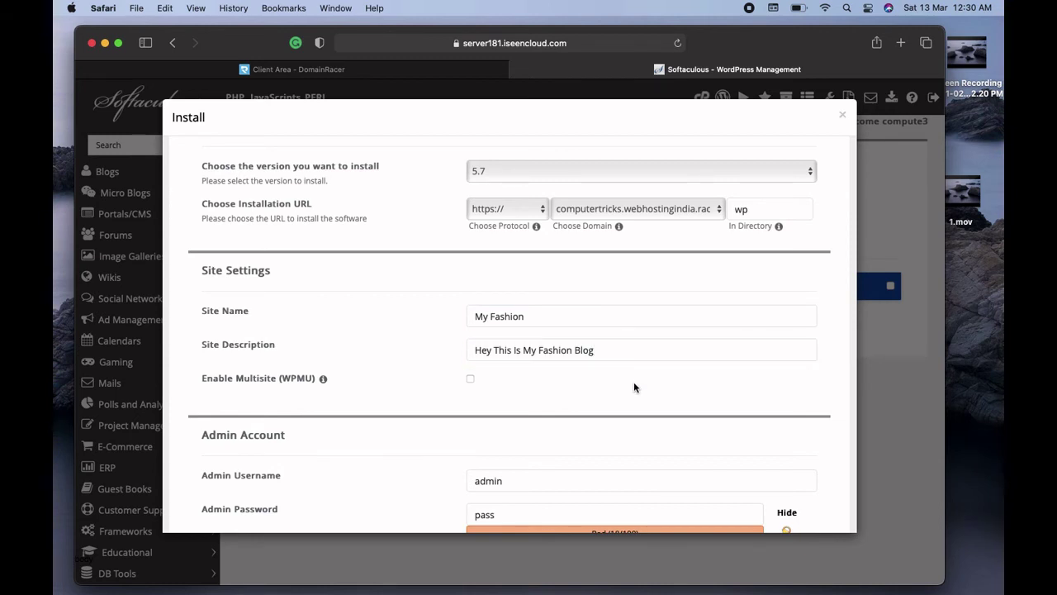
scroll(633, 382, "down", 5)
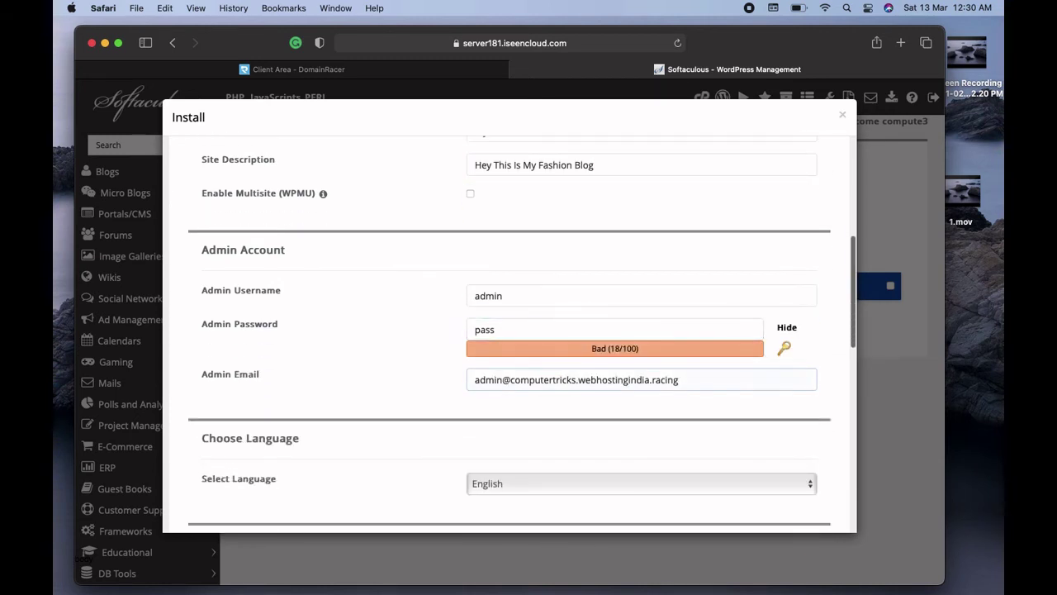
Replace the admin password with a new one and scroll down to the theme choices
left_click(513, 325)
key("BackSpace")
key("BackSpace")
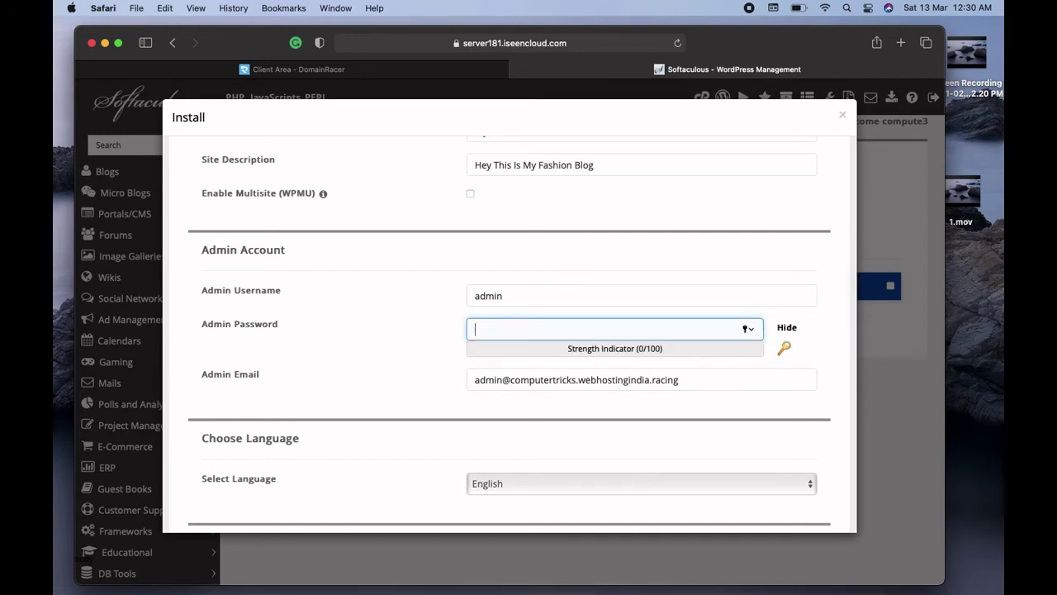
type("a")
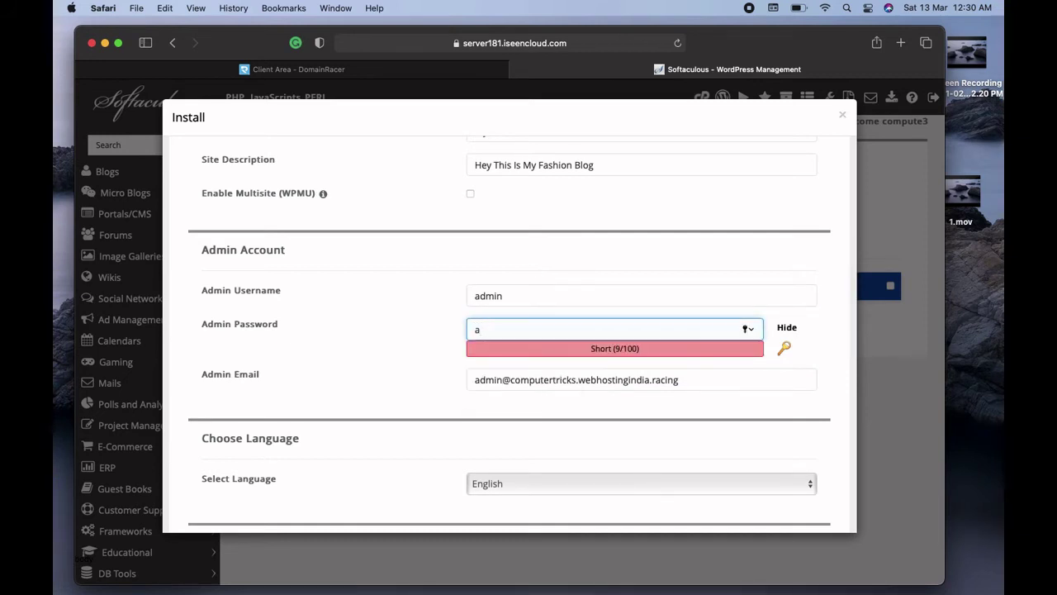
type("dmin")
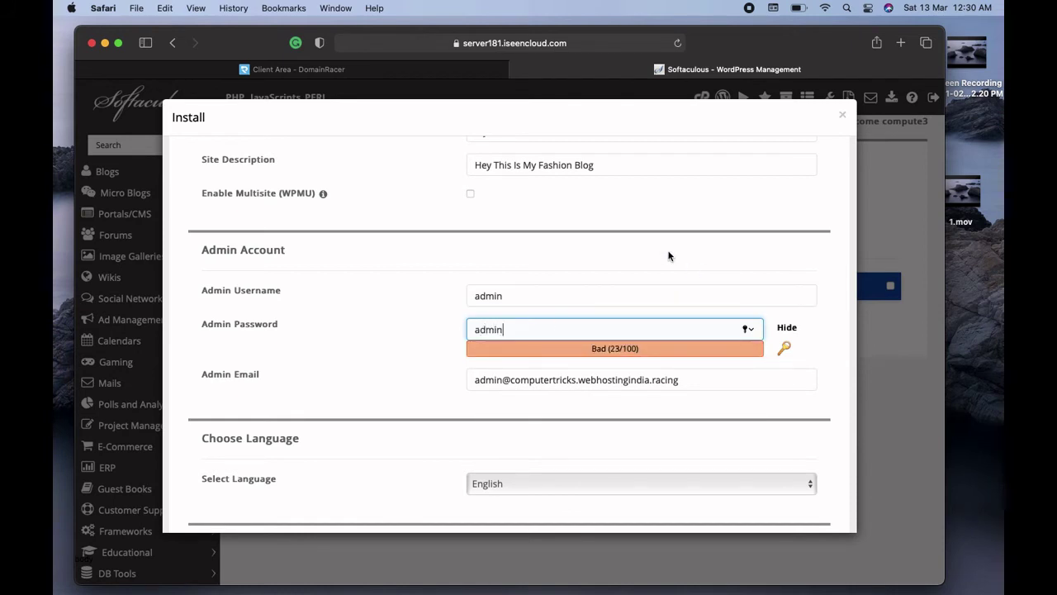
left_click(669, 256)
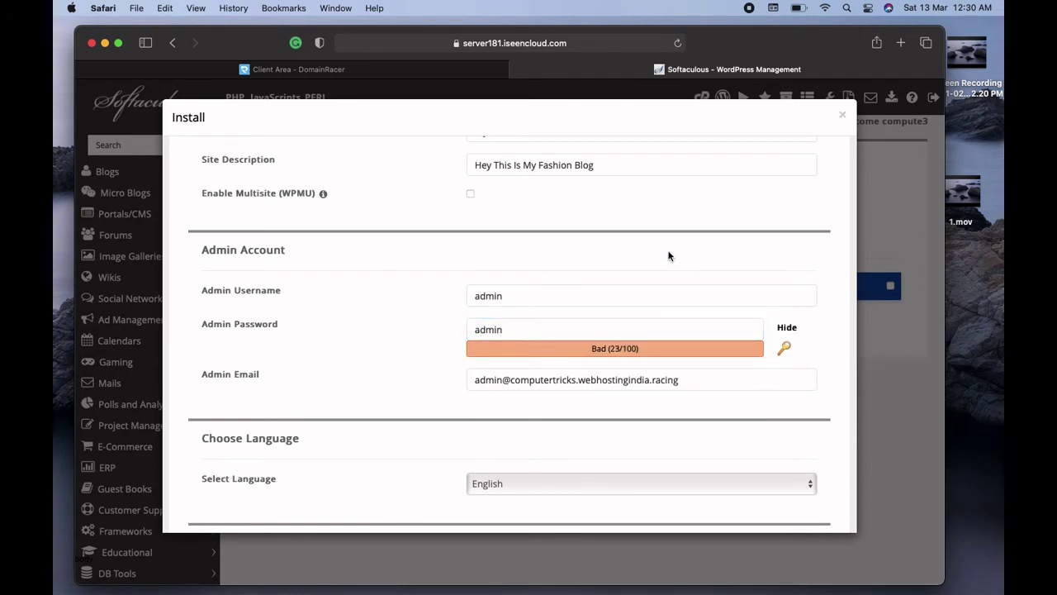
scroll(669, 256, "down", 5)
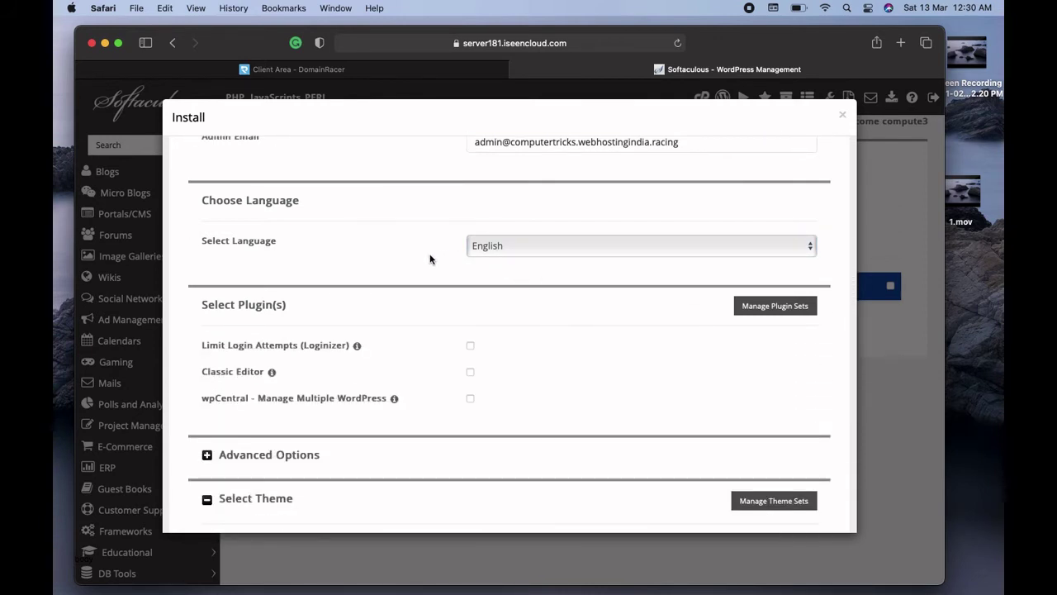
scroll(624, 200, "down", 6)
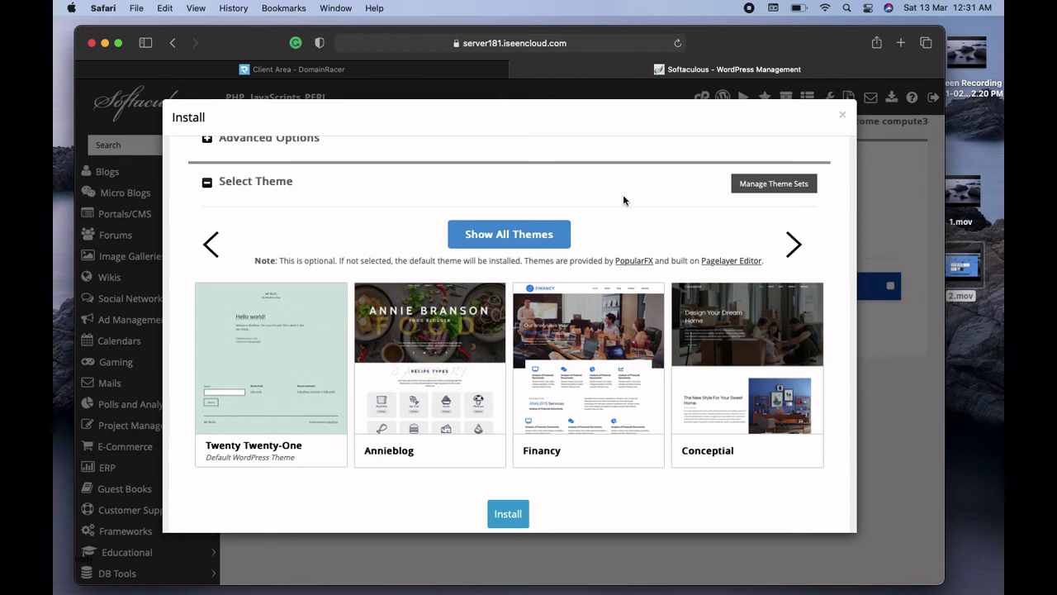
Show all themes and search for 'fas', leaving the category filter unset
left_click(526, 237)
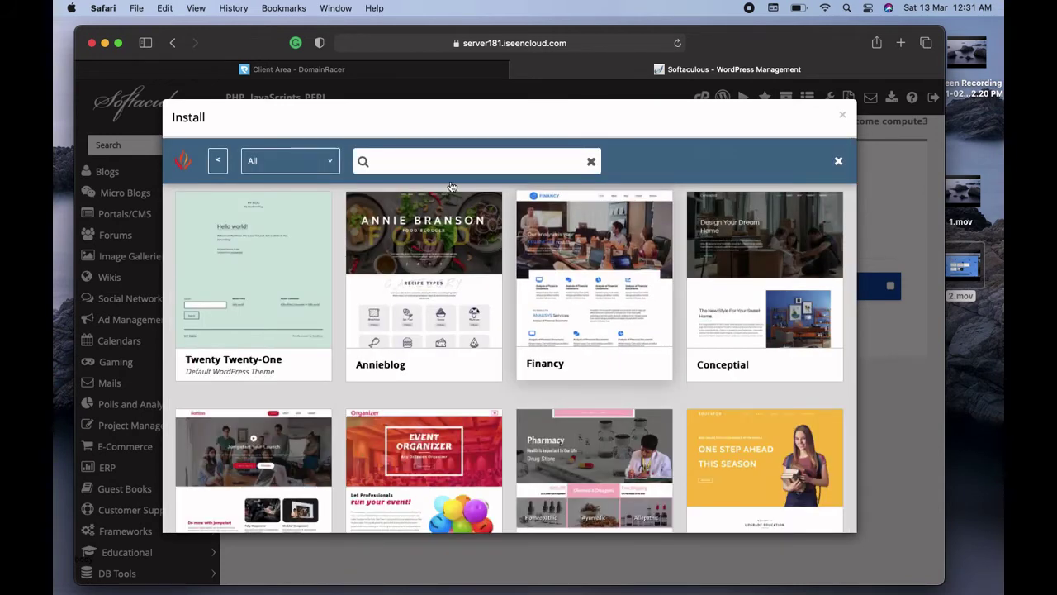
left_click(409, 161)
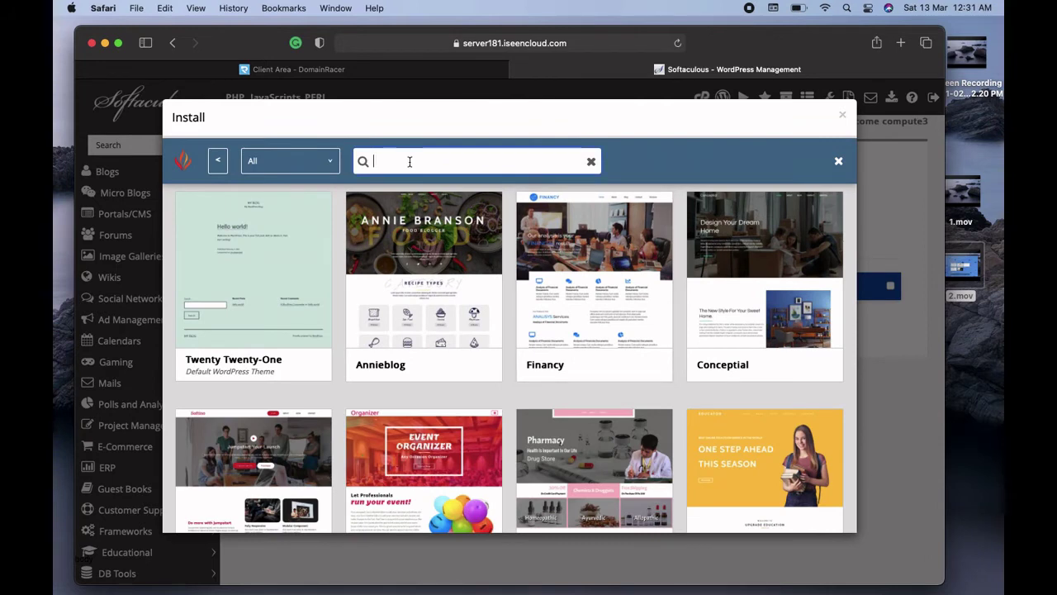
type("fashion")
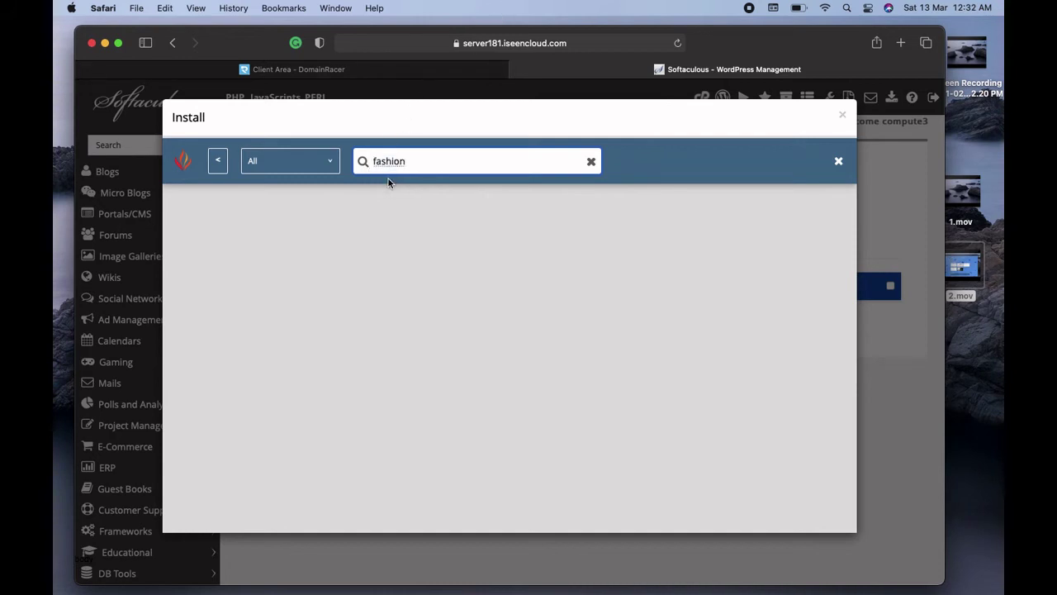
left_click(332, 162)
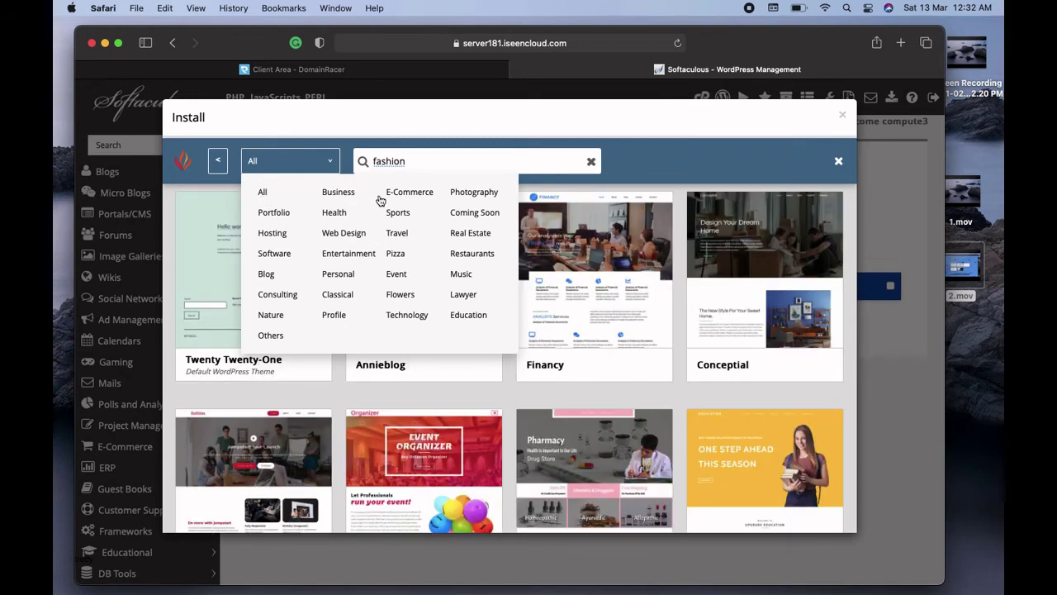
left_click(713, 160)
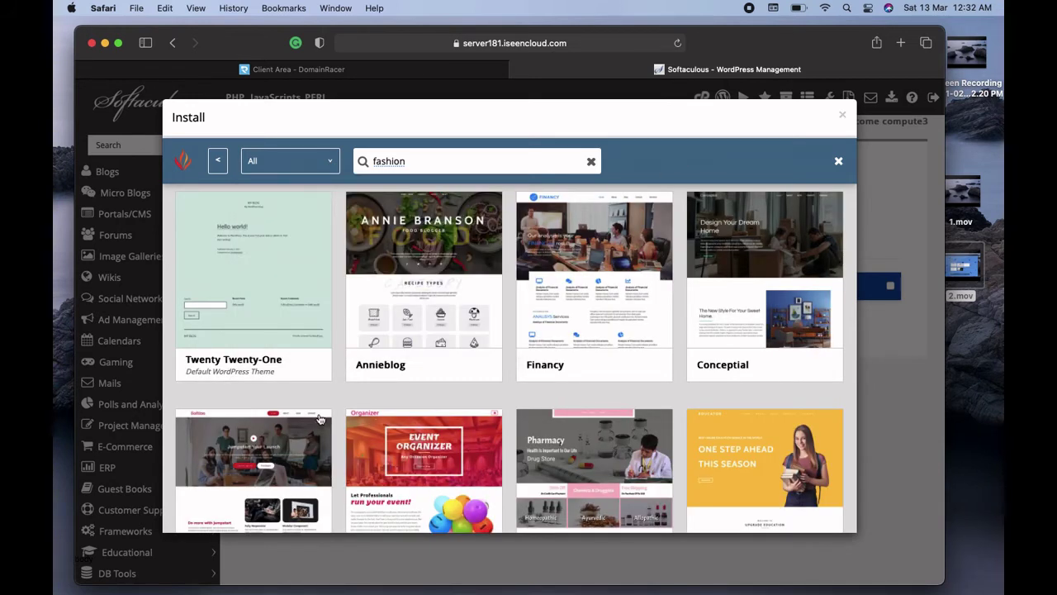
Browse the fashion theme results and open the Vogue theme's details
scroll(347, 394, "down", 5)
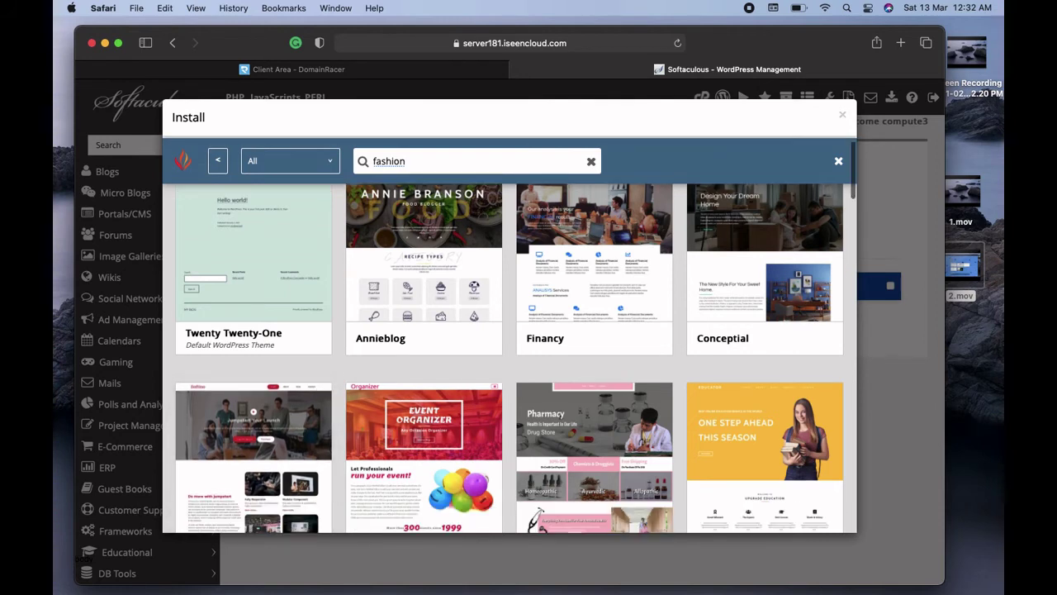
scroll(423, 347, "down", 3)
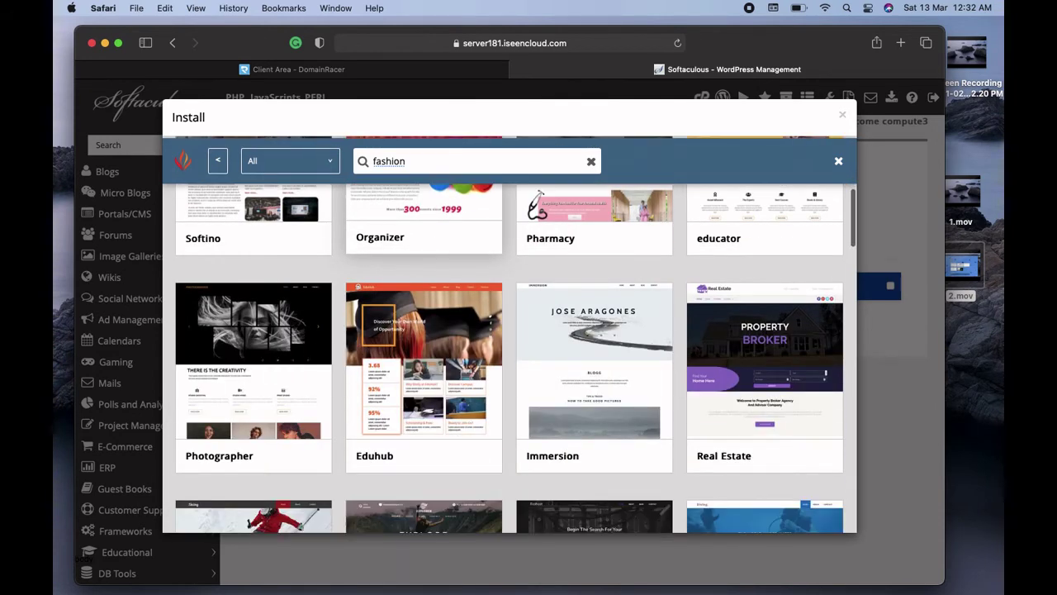
scroll(423, 364, "down", 4)
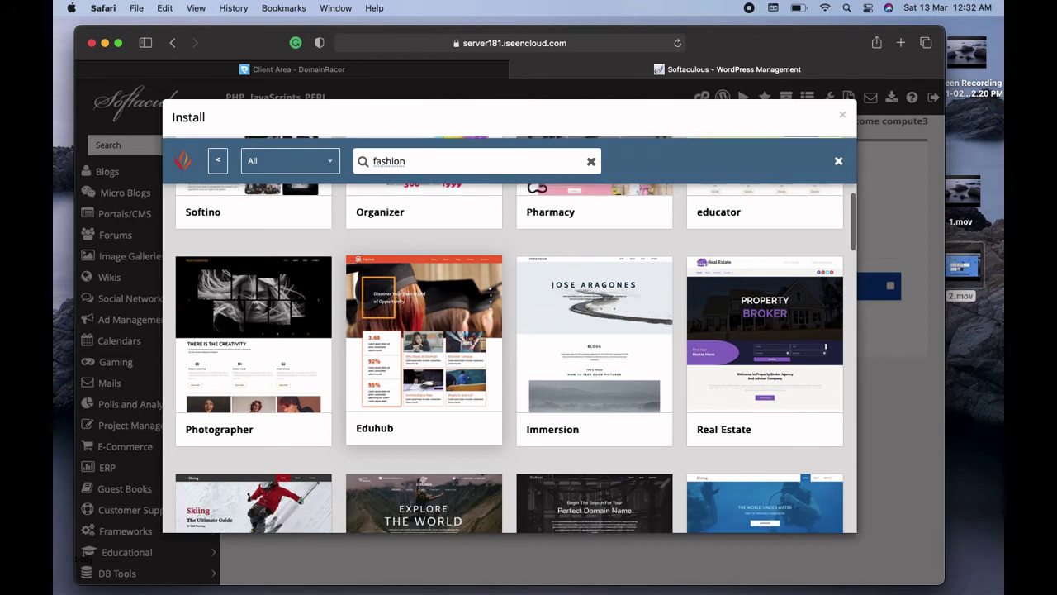
scroll(424, 363, "down", 7)
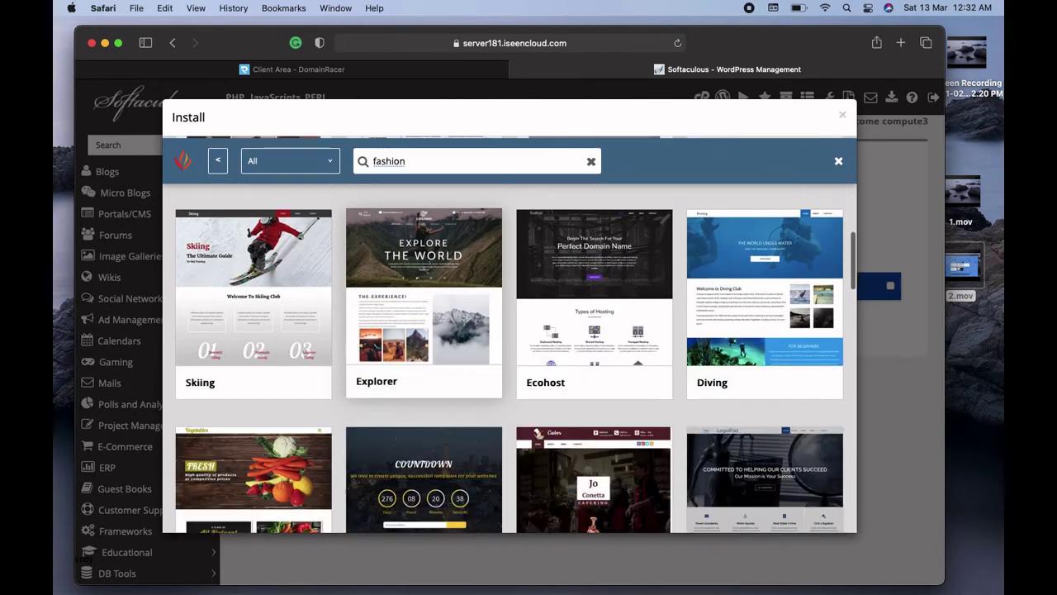
scroll(424, 364, "down", 9)
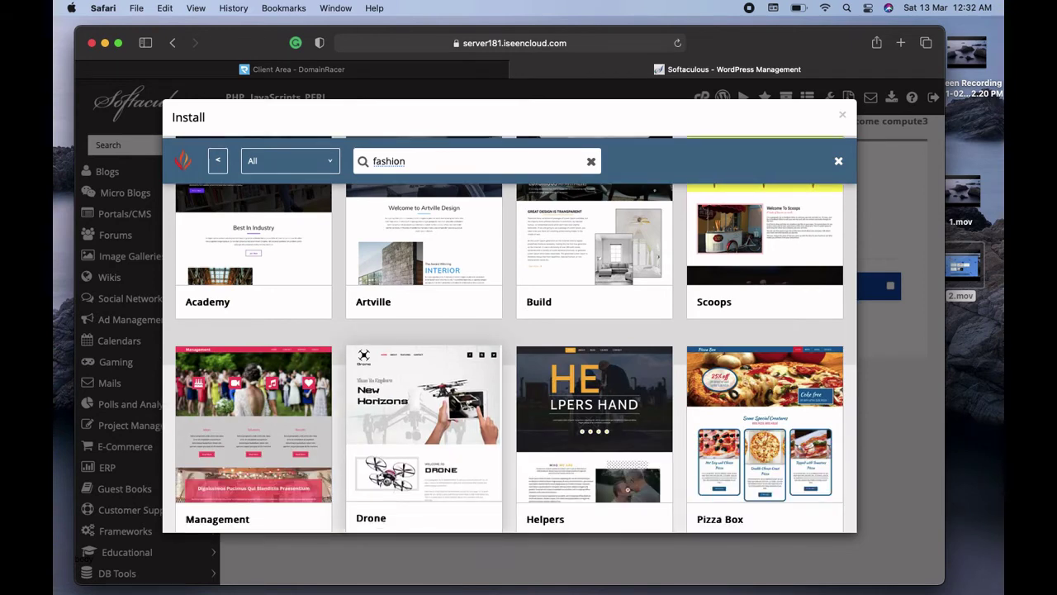
scroll(424, 460, "down", 5)
scroll(424, 413, "down", 6)
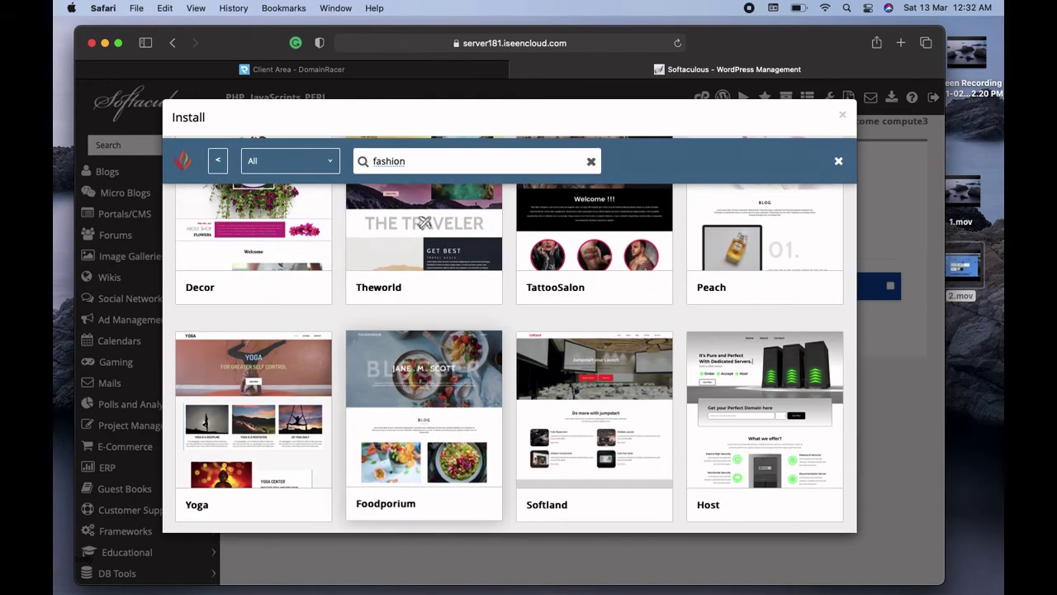
scroll(424, 222, "down", 5)
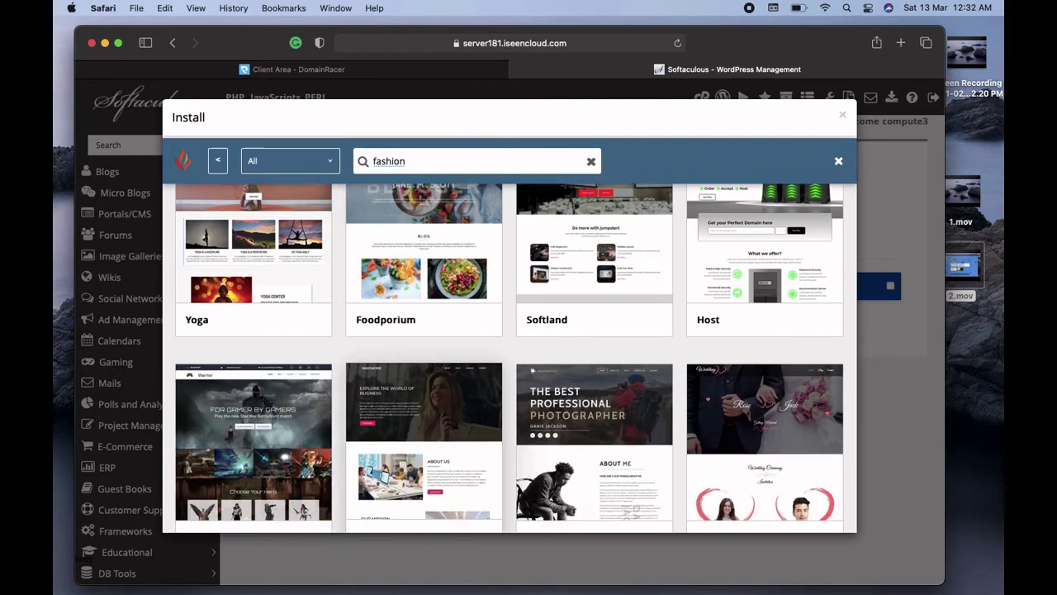
scroll(516, 355, "down", 4)
scroll(424, 364, "down", 4)
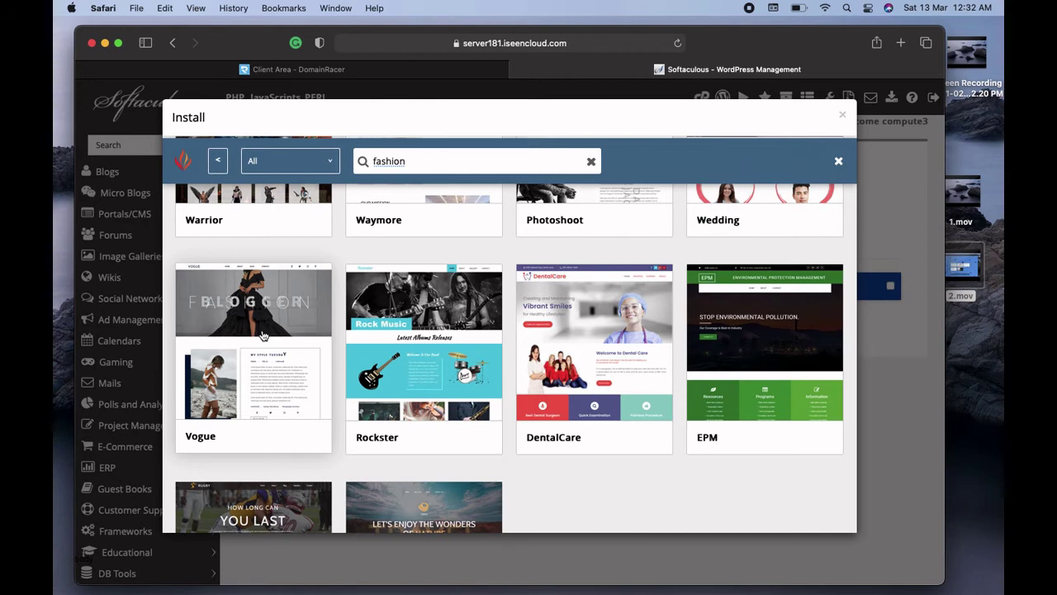
left_click(263, 335)
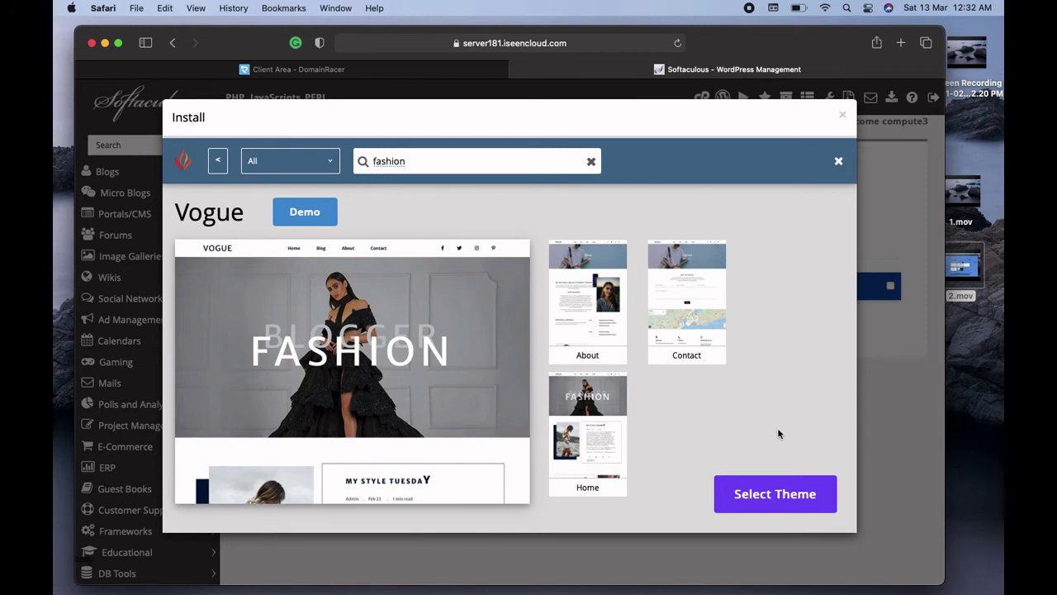
Choose Vogue from its detail view as the theme to install with WordPress
scroll(778, 434, "down", 2)
scroll(778, 434, "up", 2)
scroll(778, 433, "down", 1)
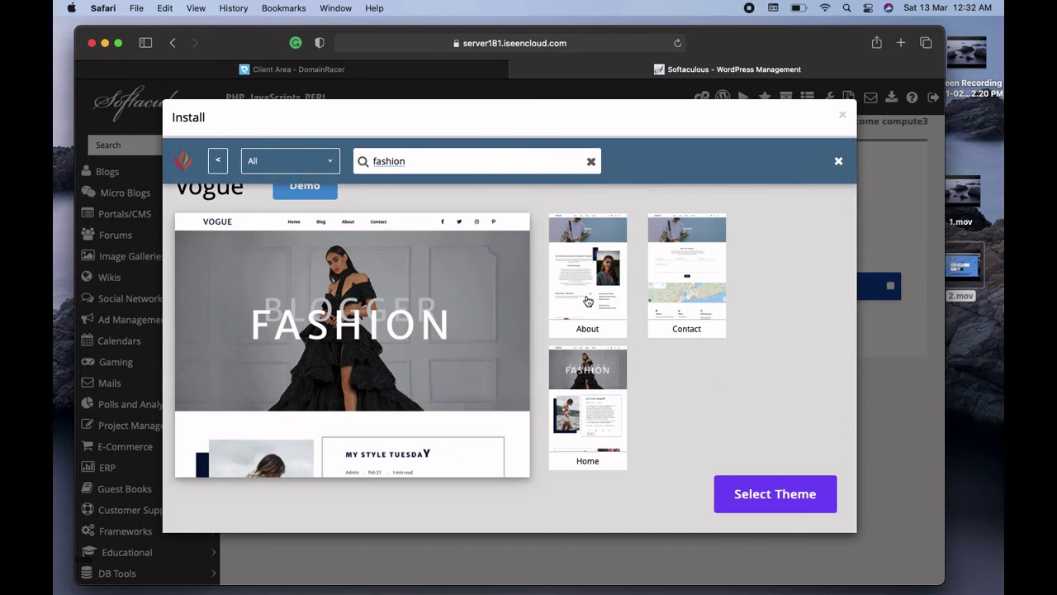
left_click(770, 494)
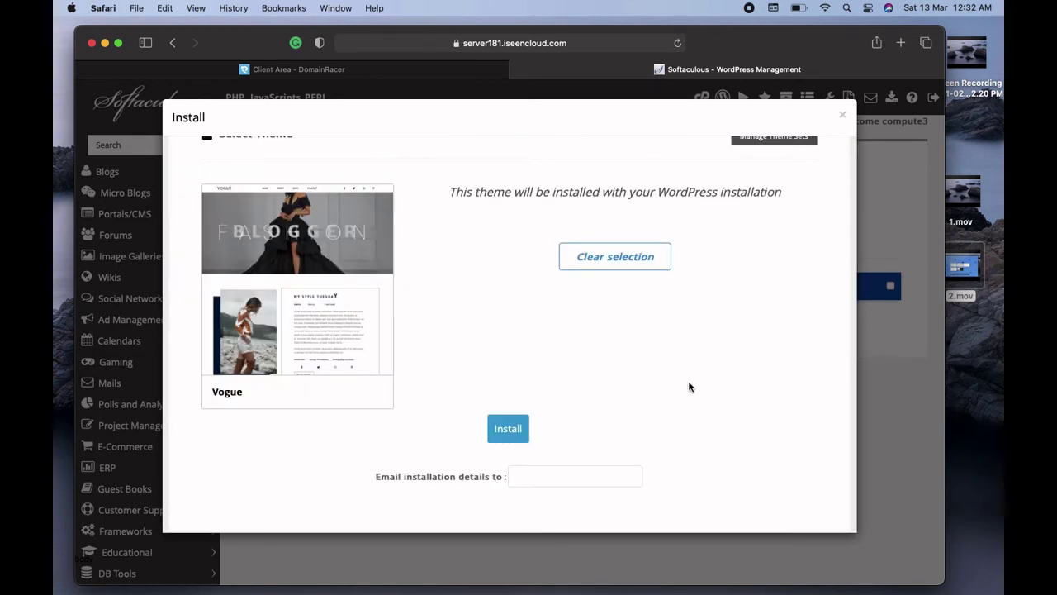
Run the WordPress installation and wait for the success message
left_click(509, 433)
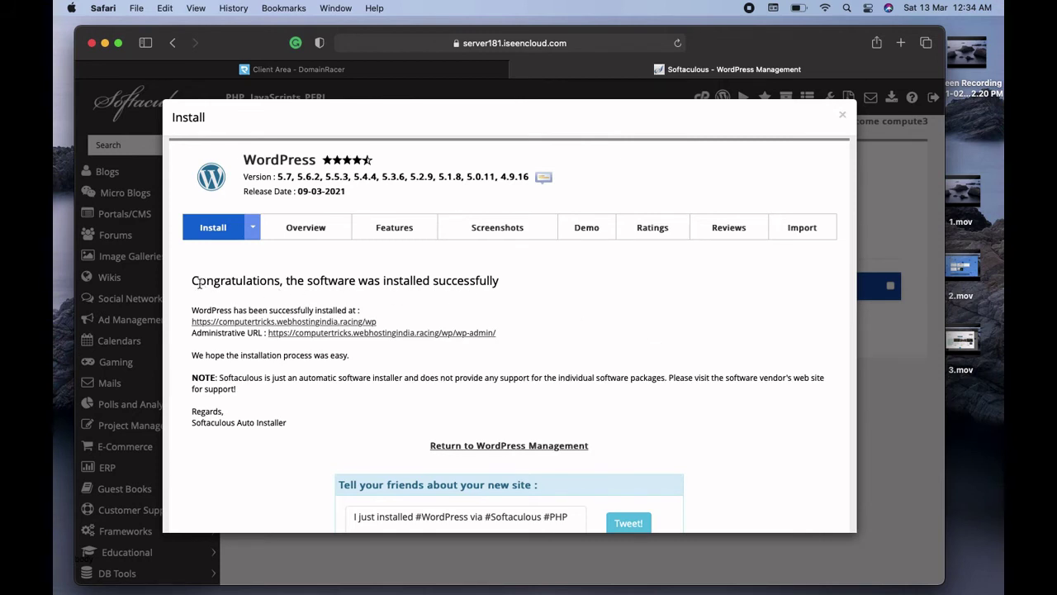
left_click_drag(194, 282, 509, 287)
left_click(561, 285)
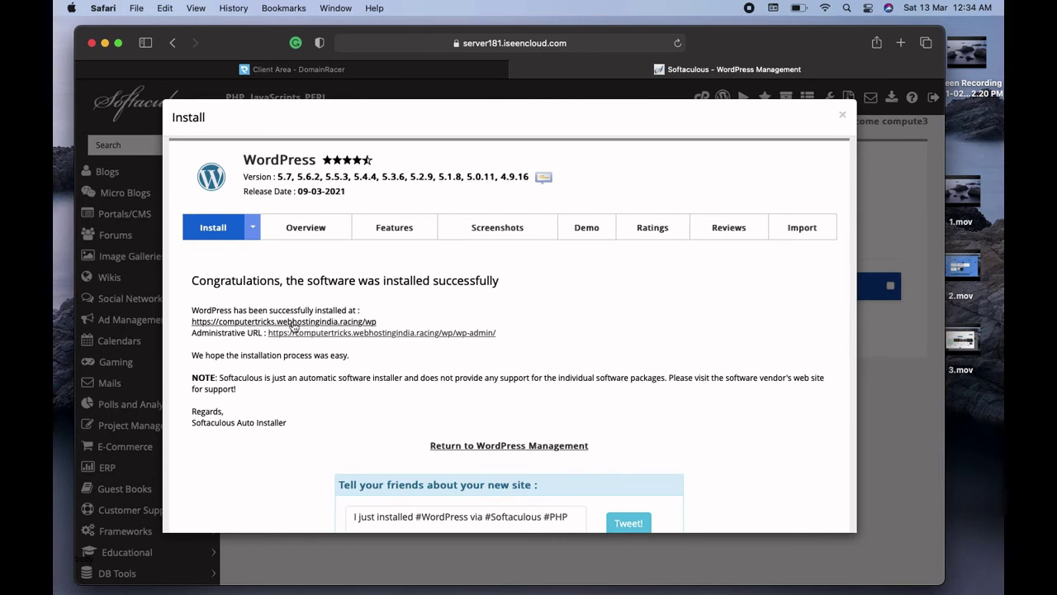
Open the installed My Fashion site link in a new tab
right_click(301, 325)
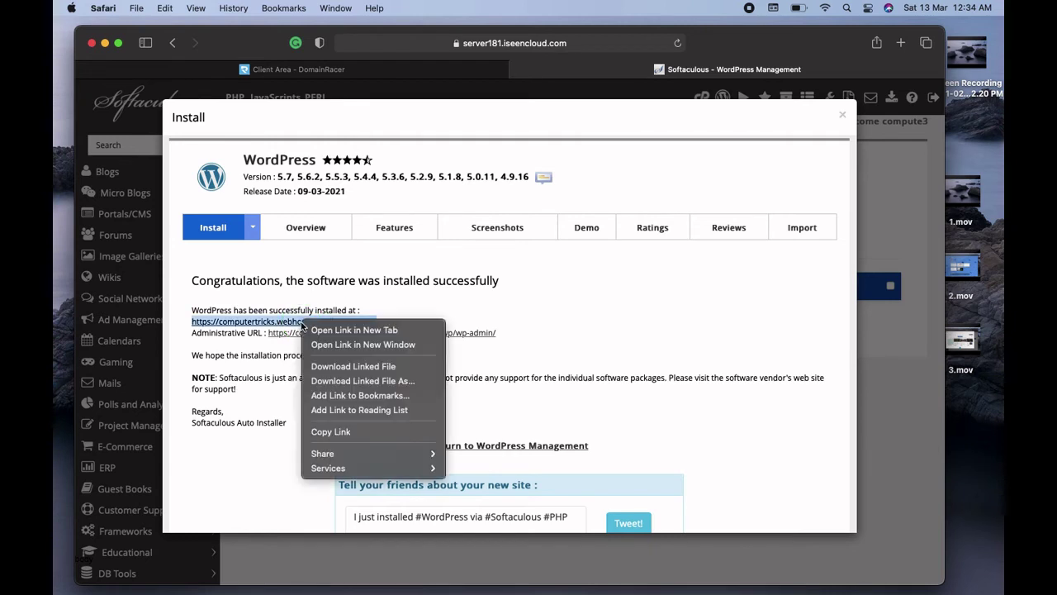
left_click(335, 330)
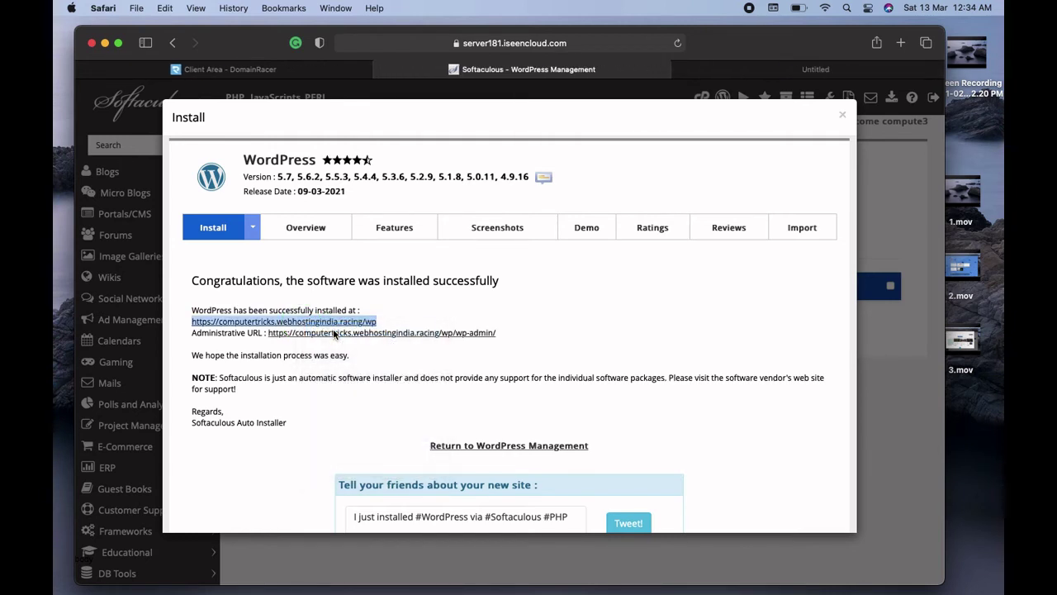
left_click(791, 73)
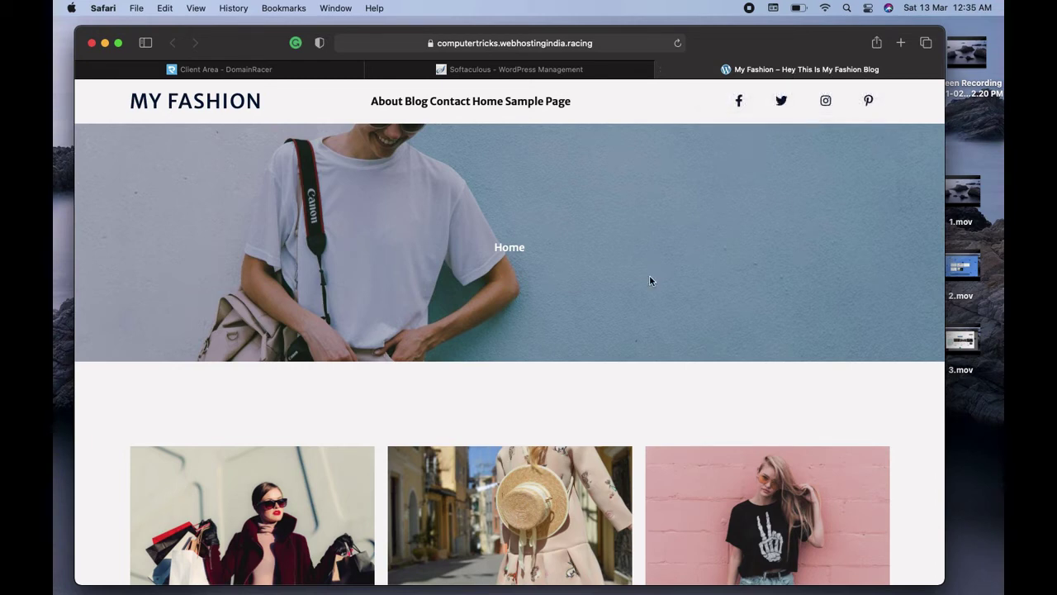
Scroll the My Fashion homepage to its footer, then return to the Softaculous tab
scroll(625, 293, "down", 5)
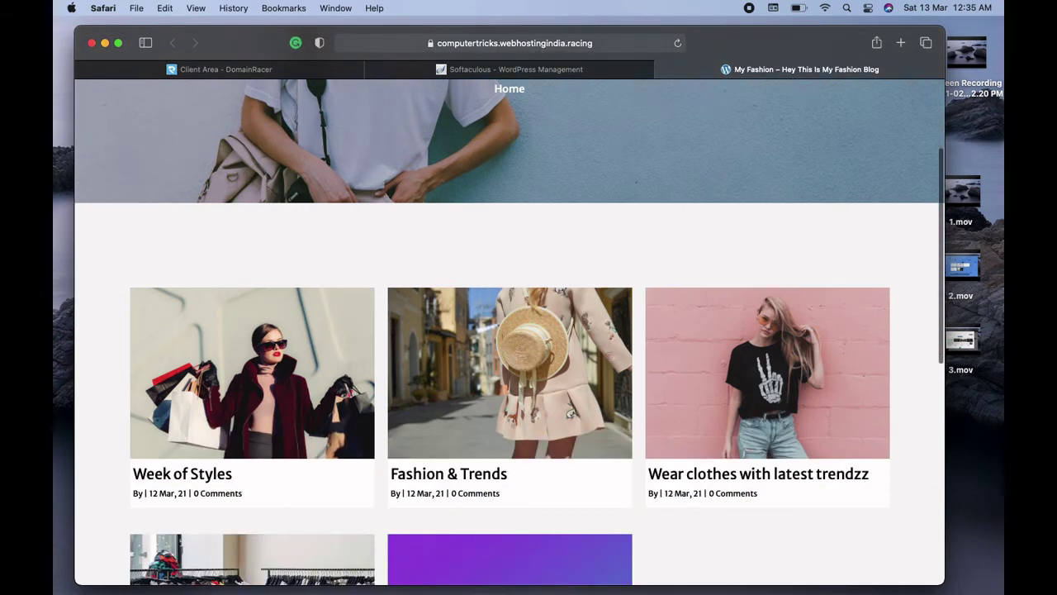
scroll(509, 330, "down", 7)
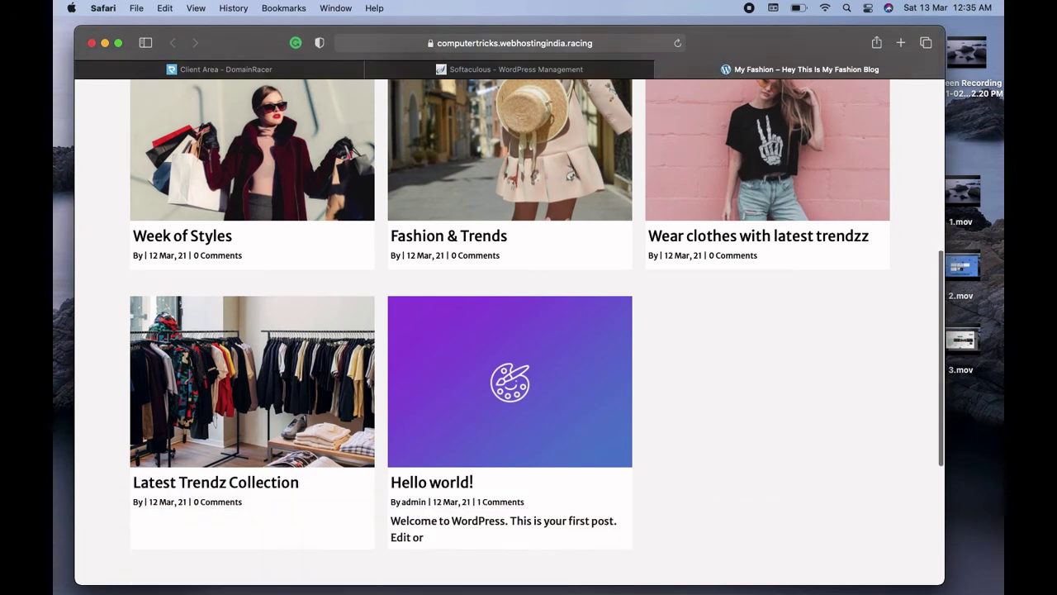
scroll(509, 331, "up", 4)
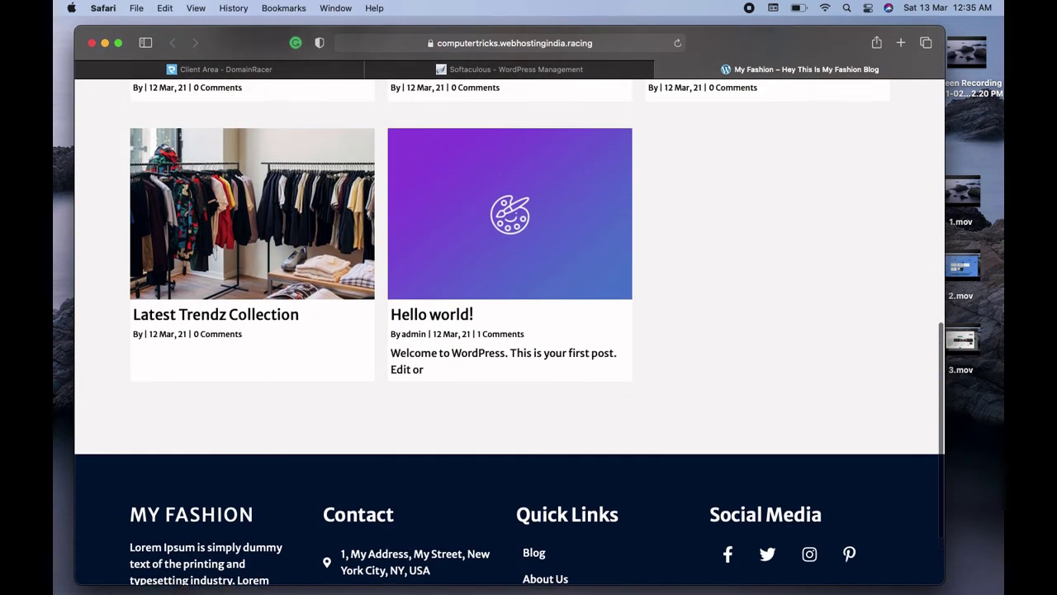
scroll(509, 331, "down", 4)
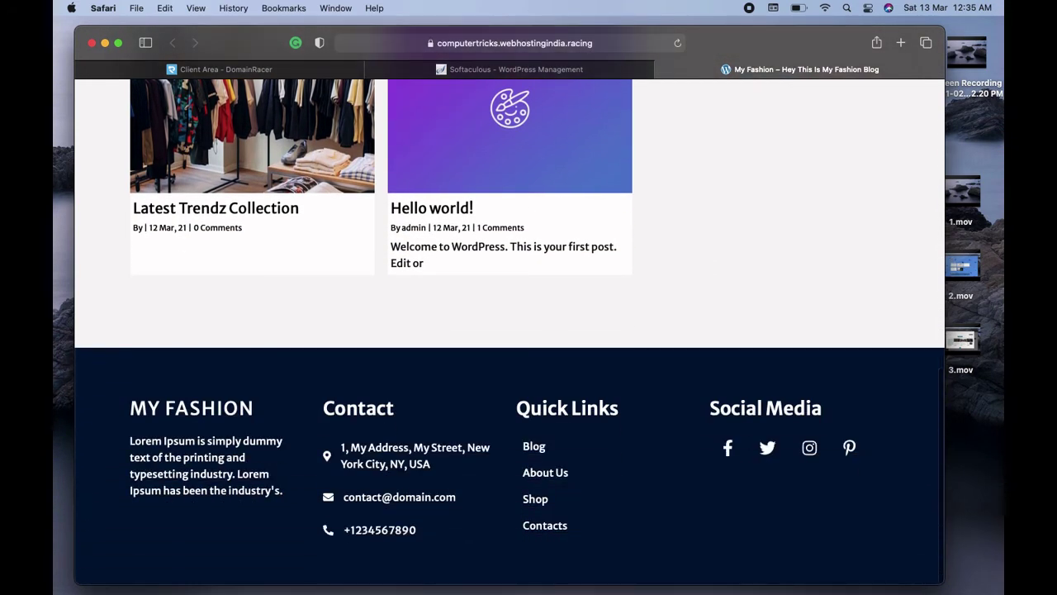
left_click(566, 70)
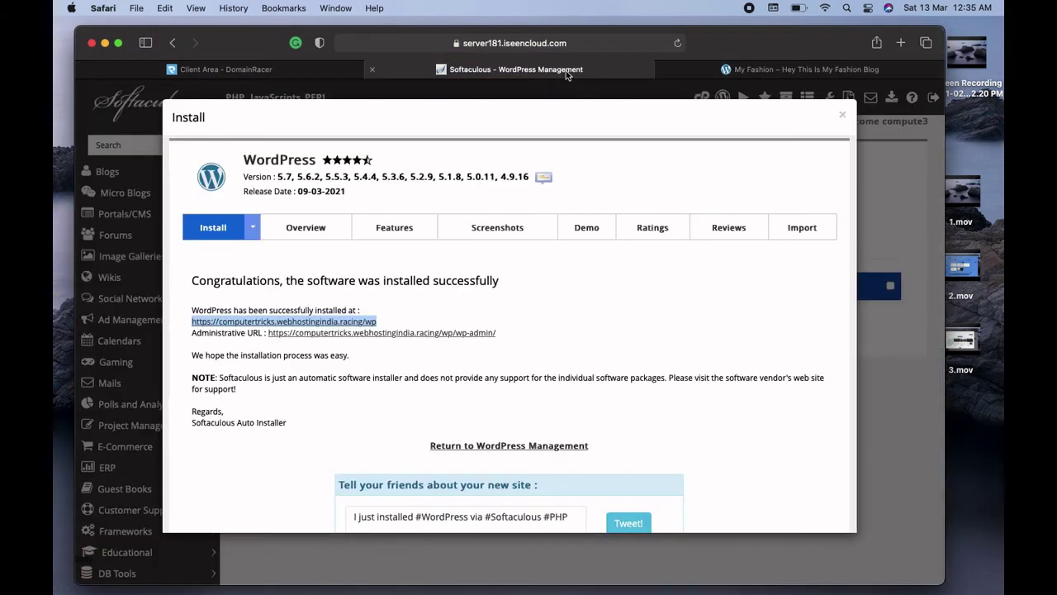
Open the site's wp-admin Administrative URL from the install-success message
left_click(360, 335)
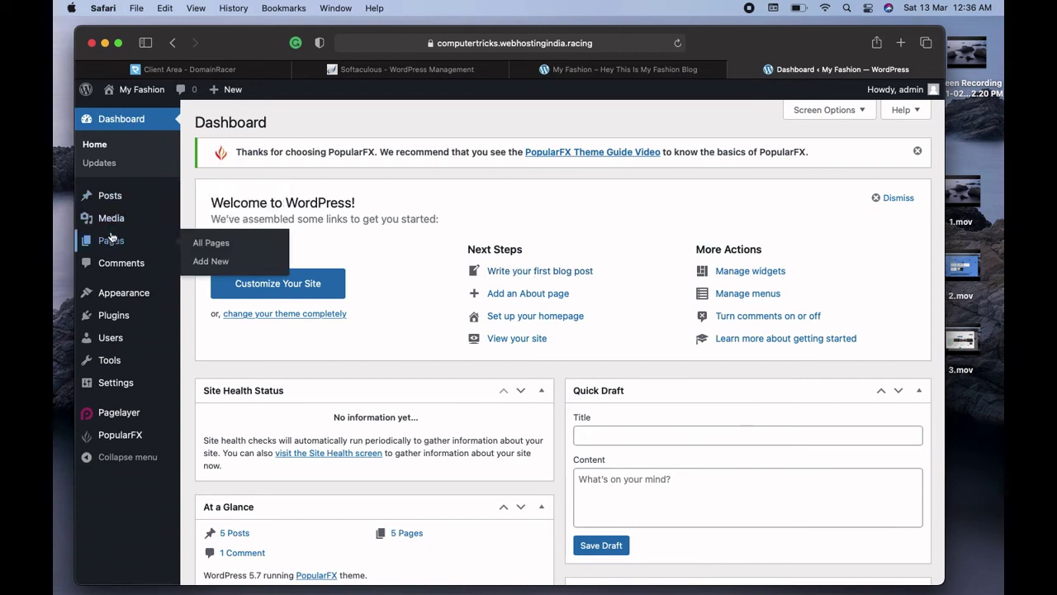
Go to Pages > All Pages from the admin sidebar
mouse_move(117, 200)
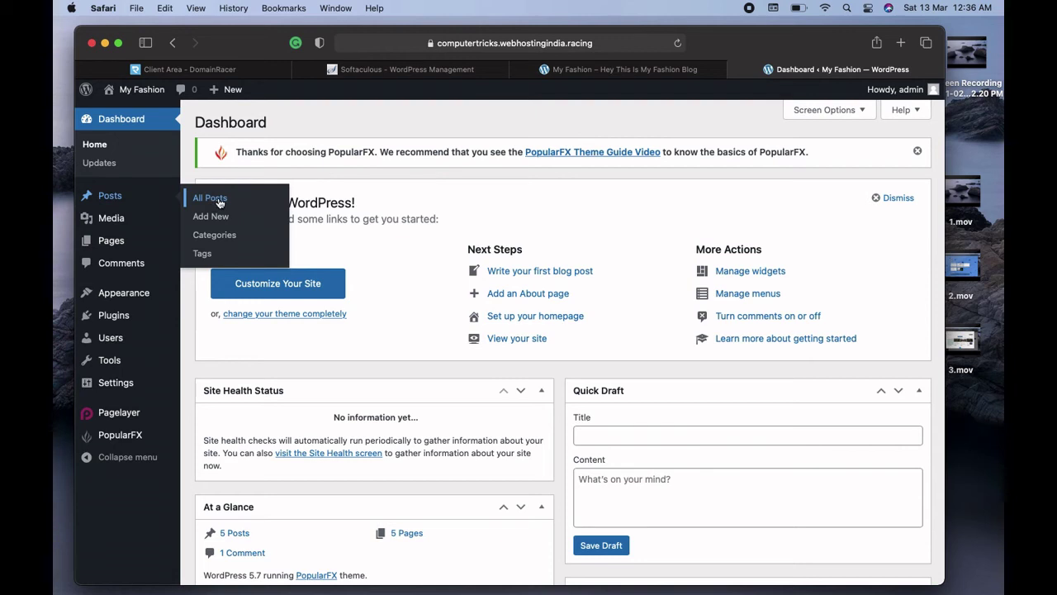
mouse_move(119, 221)
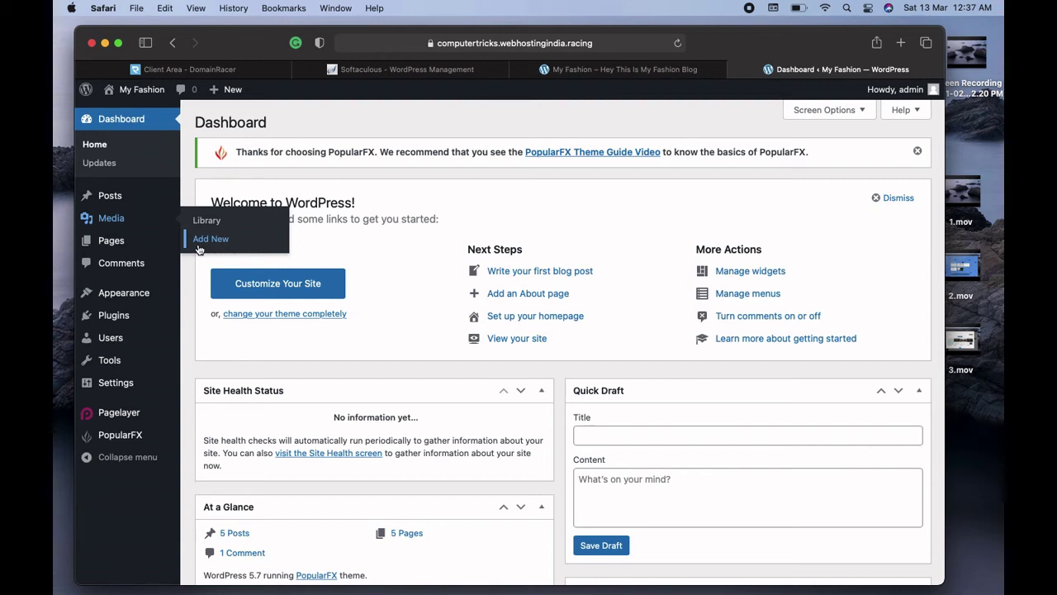
mouse_move(115, 246)
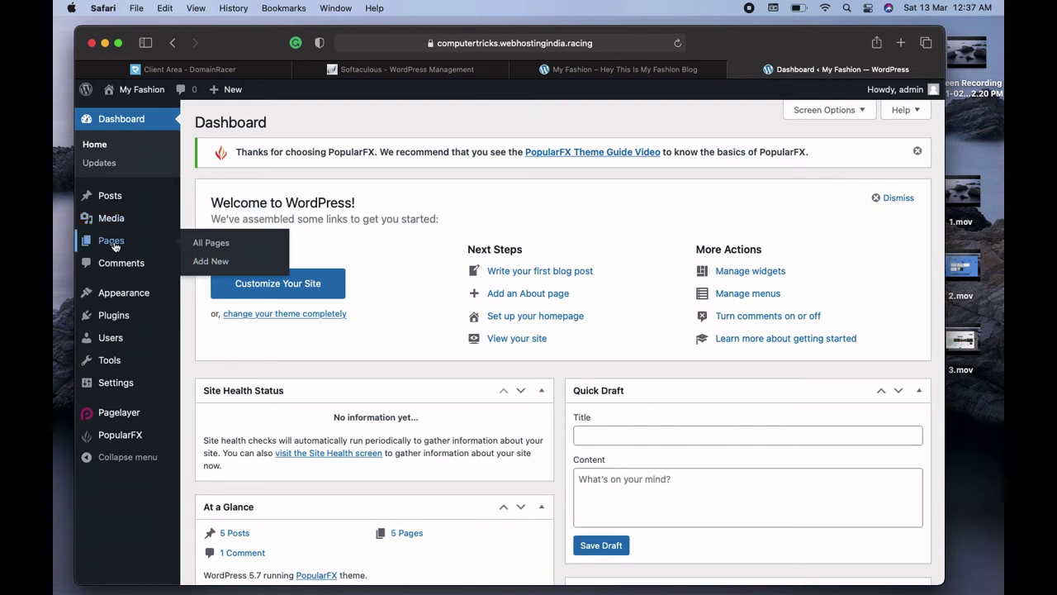
left_click(212, 243)
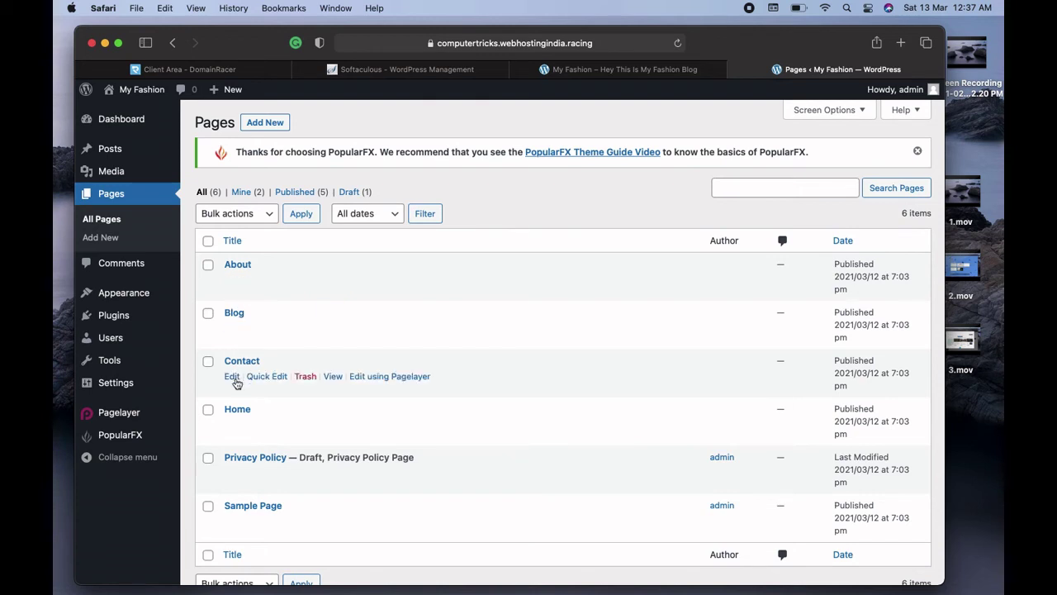
Glance at the About page in the editor, then go to Plugins > Installed Plugins
left_click(232, 280)
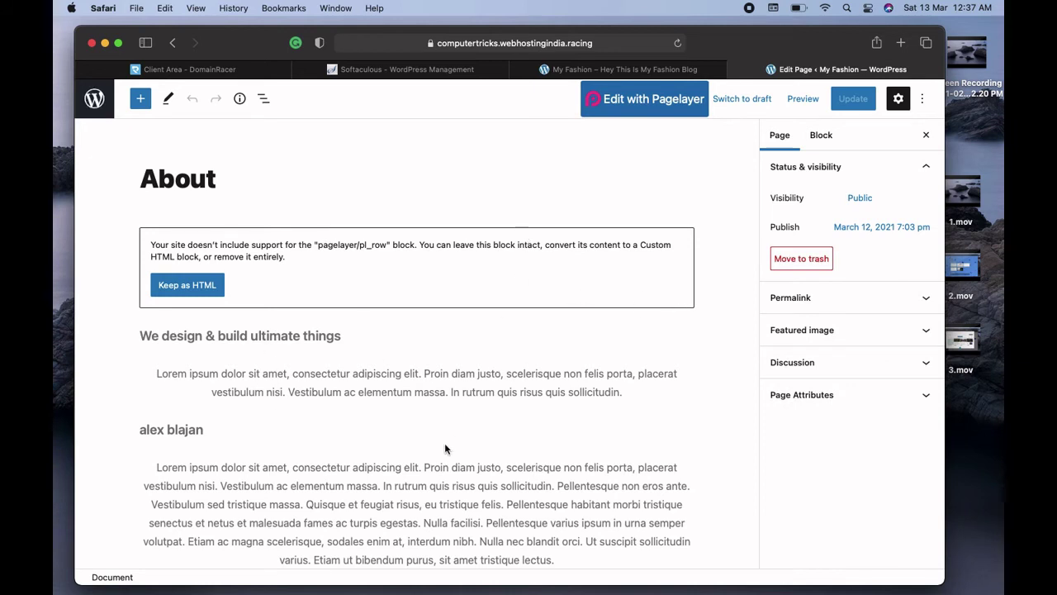
left_click(172, 43)
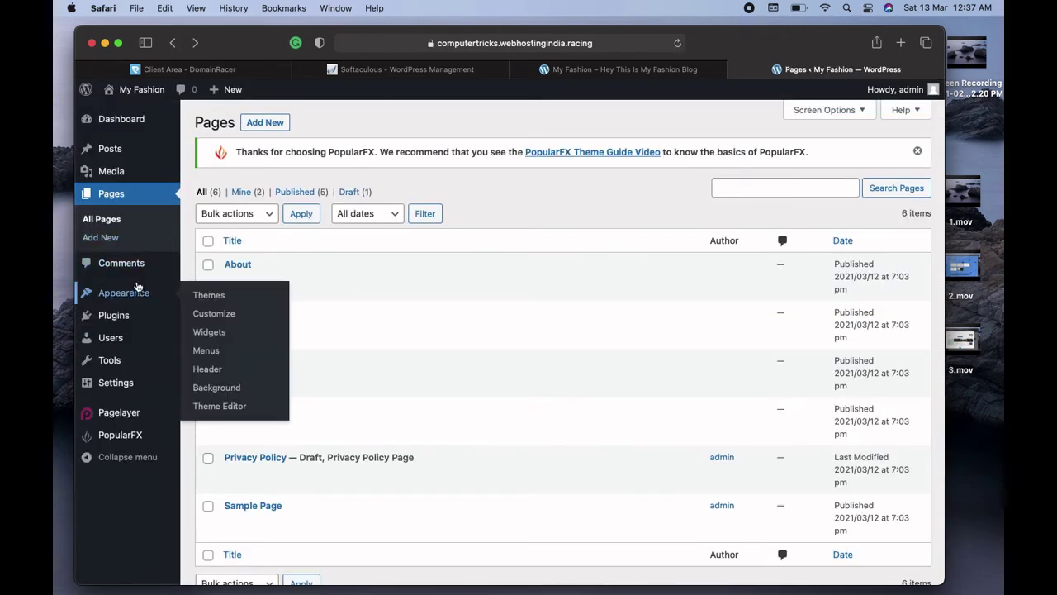
mouse_move(130, 299)
mouse_move(124, 318)
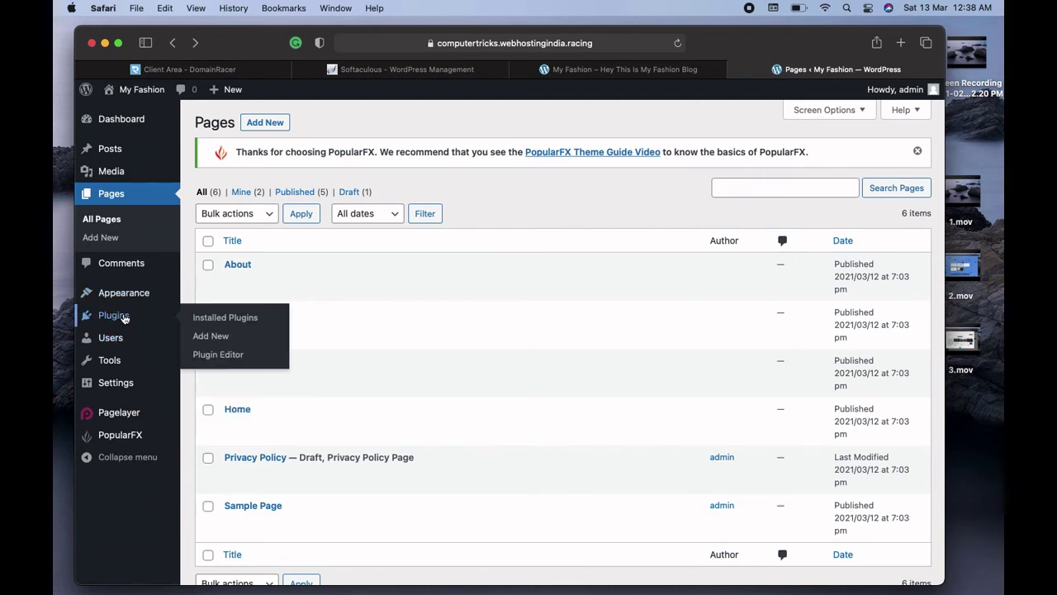
left_click(236, 318)
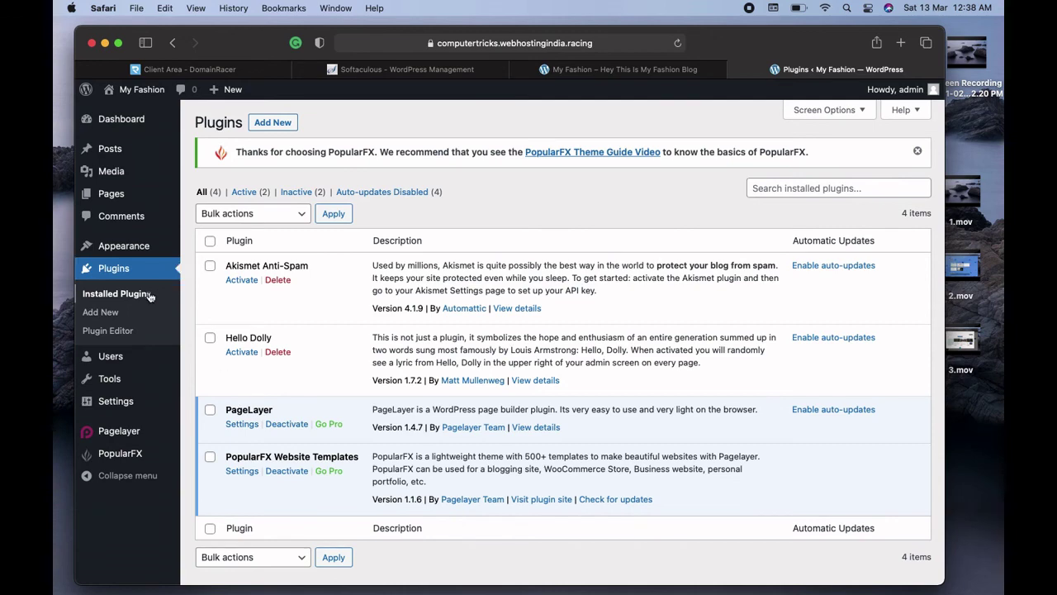
Open Add New plugins and place the cursor in the Search plugins box
left_click(105, 317)
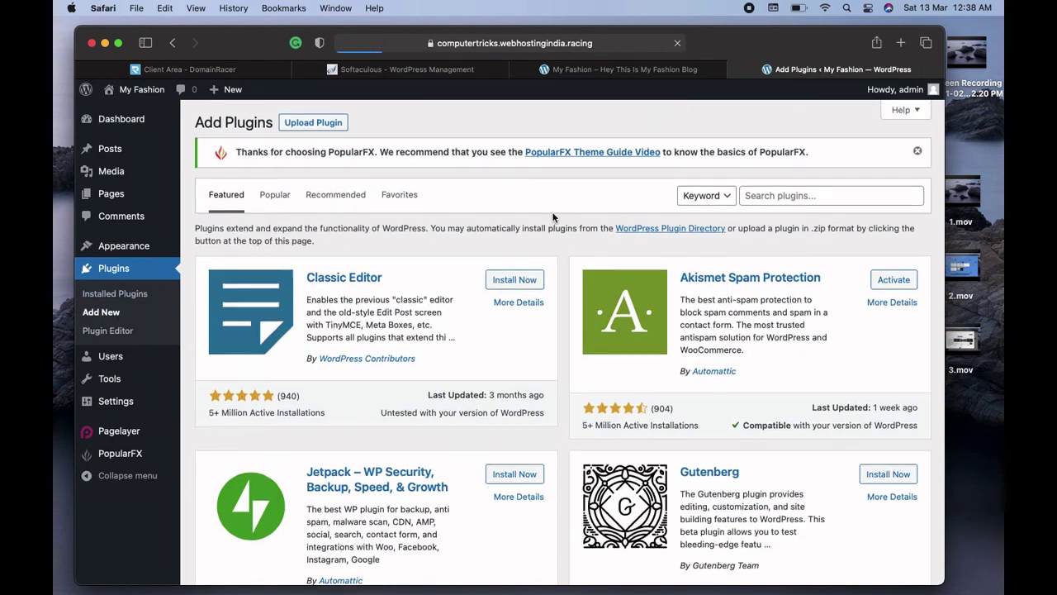
left_click(761, 193)
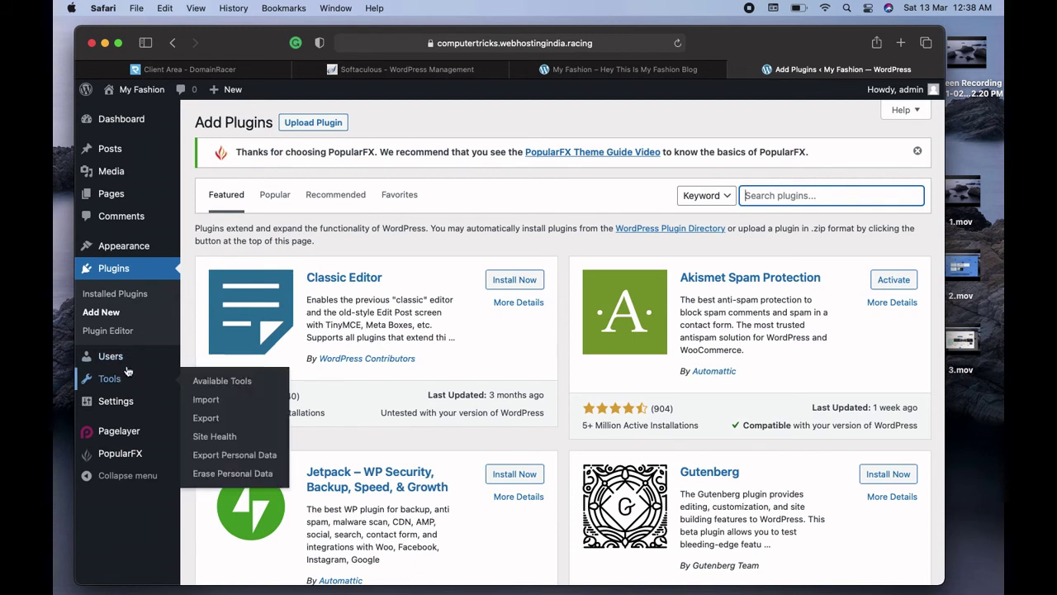
mouse_move(118, 362)
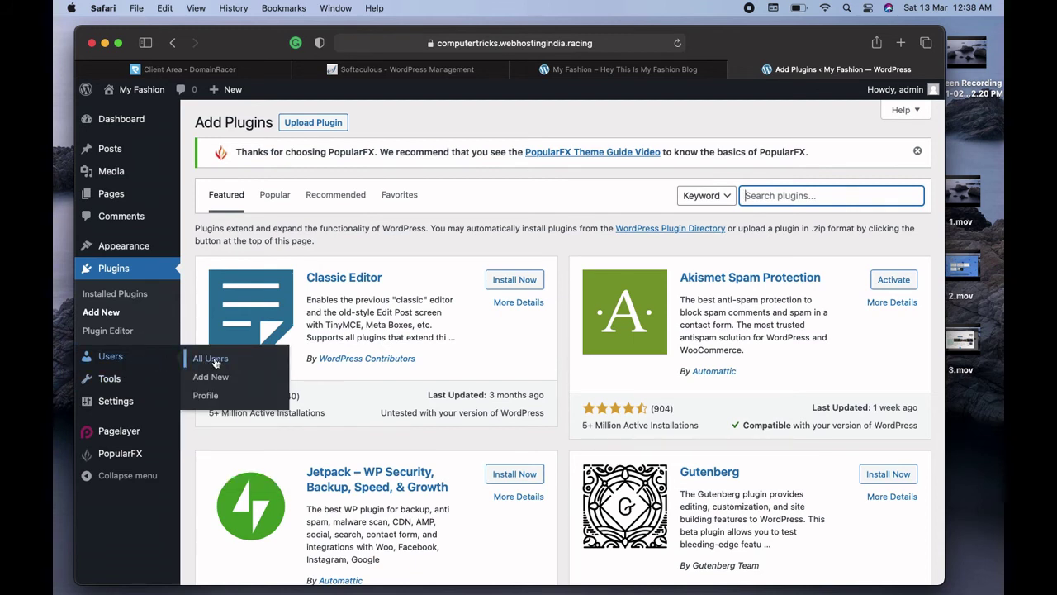
View All Users, then open the Add New User form
left_click(209, 357)
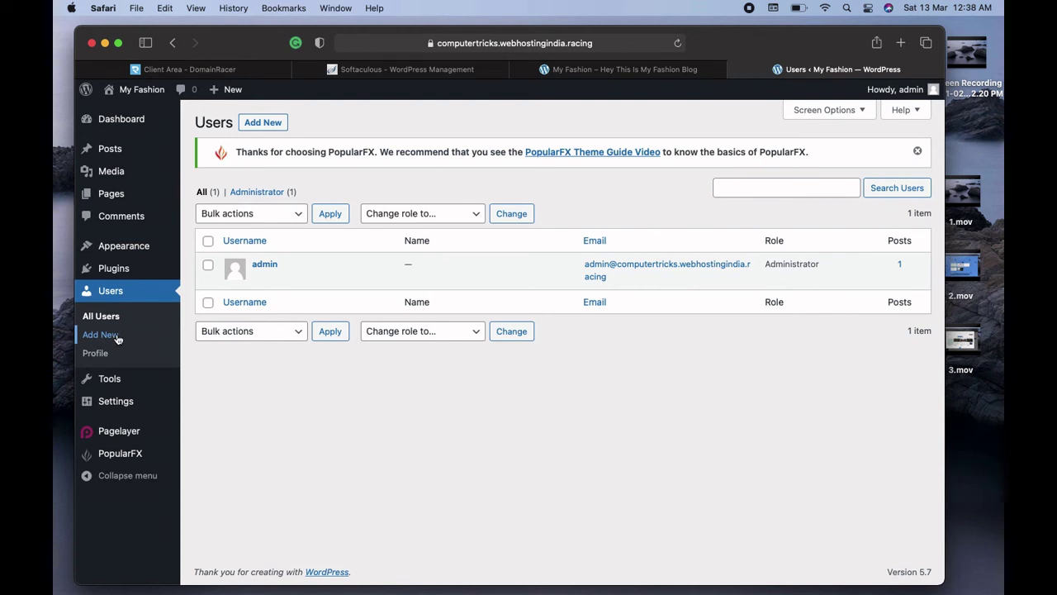
left_click(100, 334)
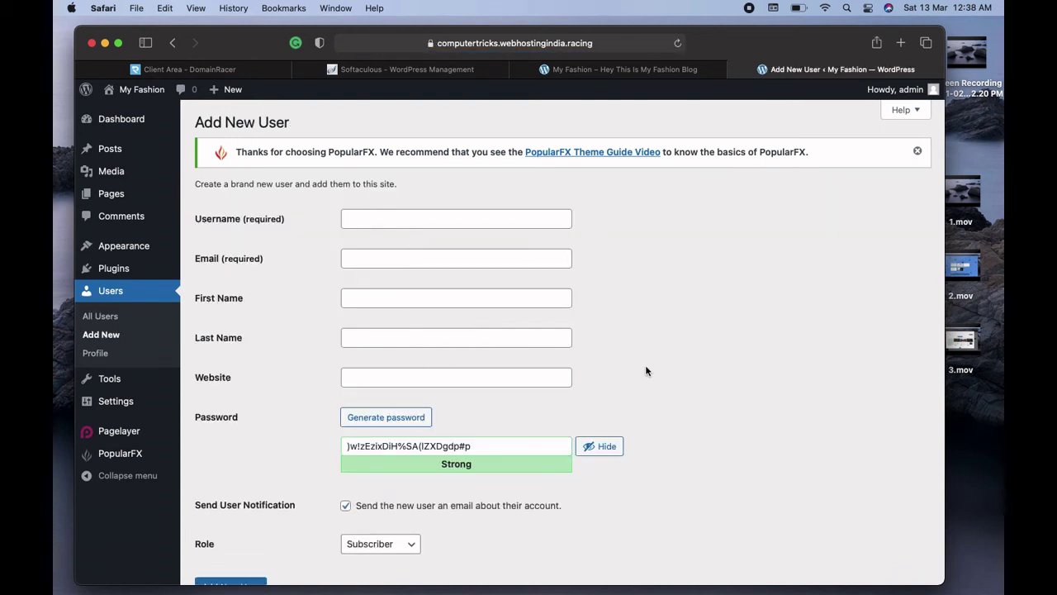
mouse_move(125, 137)
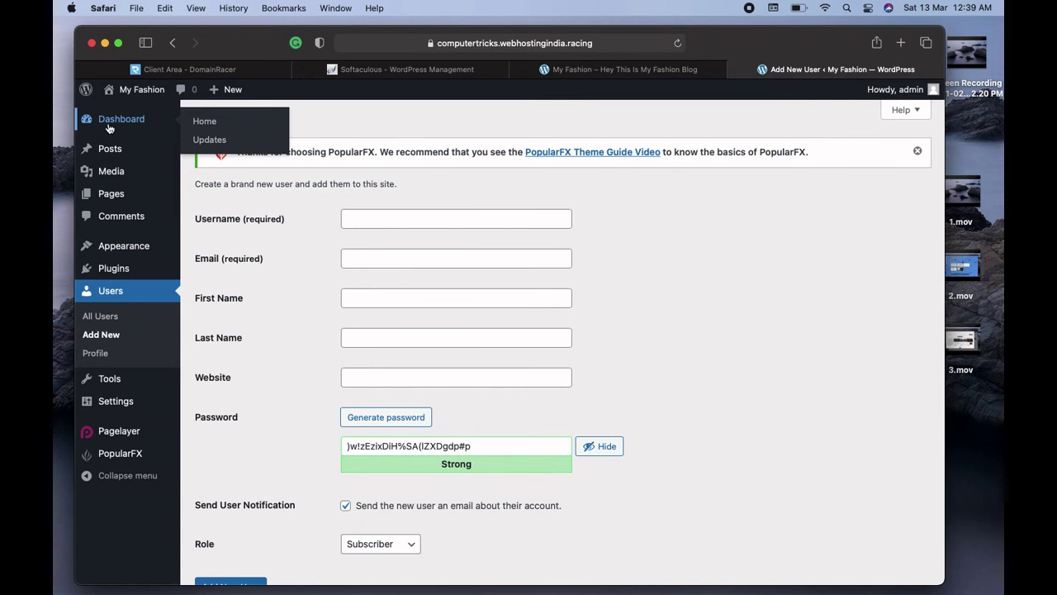
From the Dashboard open Customize Your Site, browse installed and WordPress.org themes, then go back
left_click(107, 126)
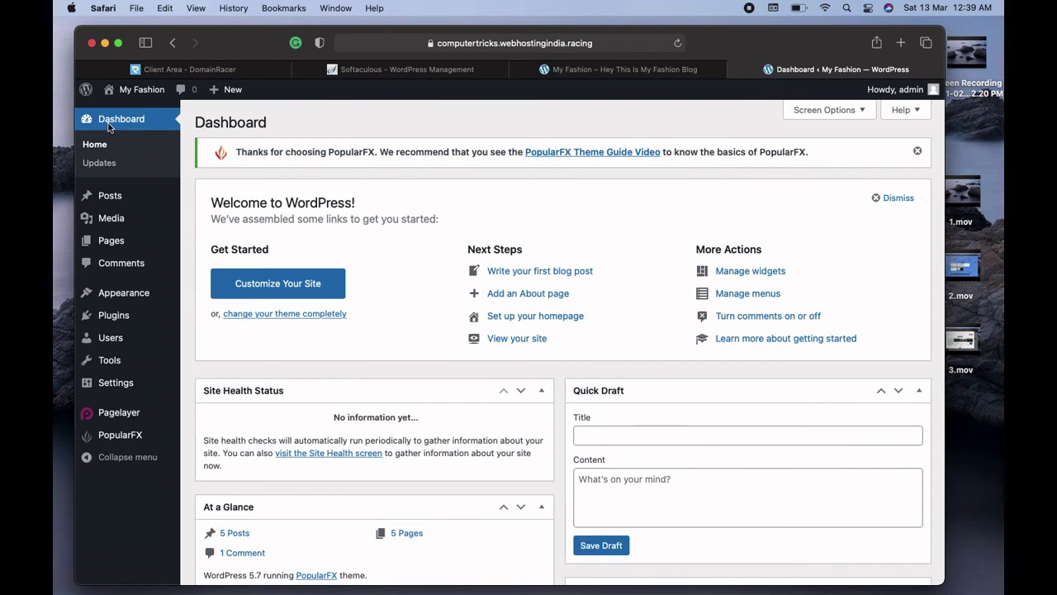
left_click(284, 285)
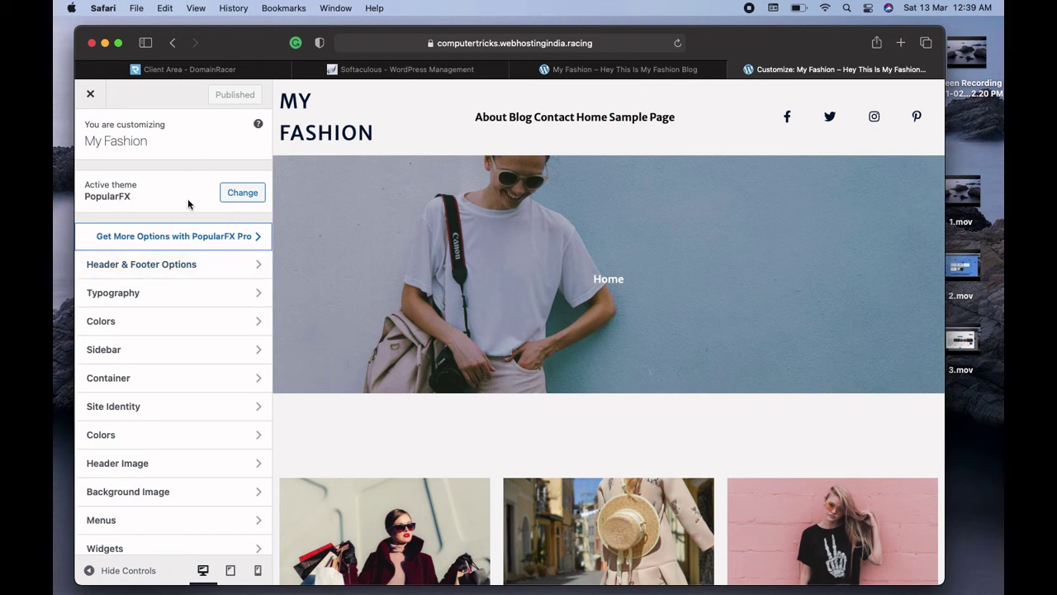
left_click(236, 201)
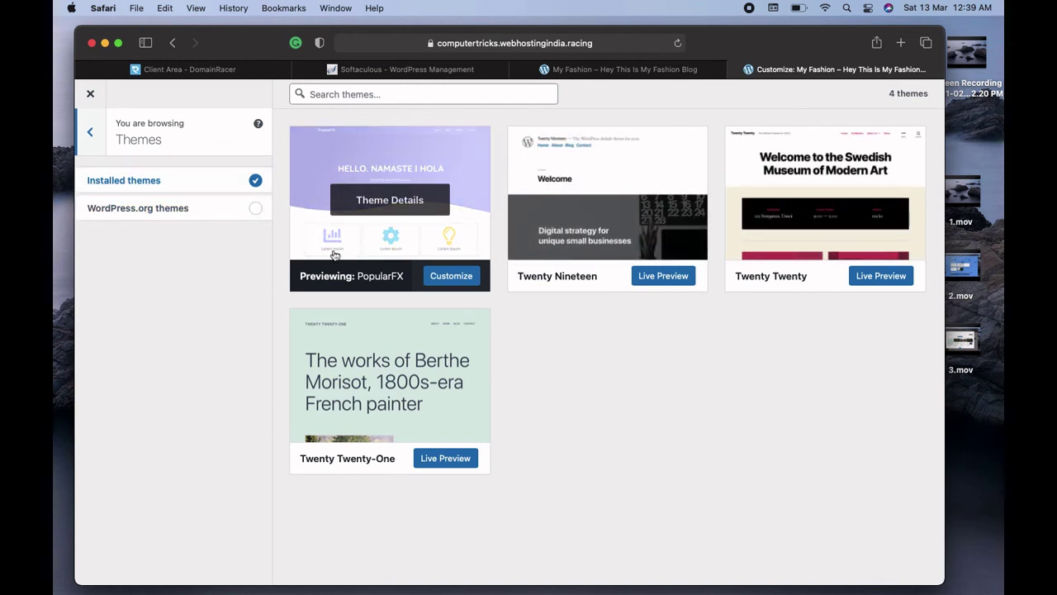
left_click(257, 212)
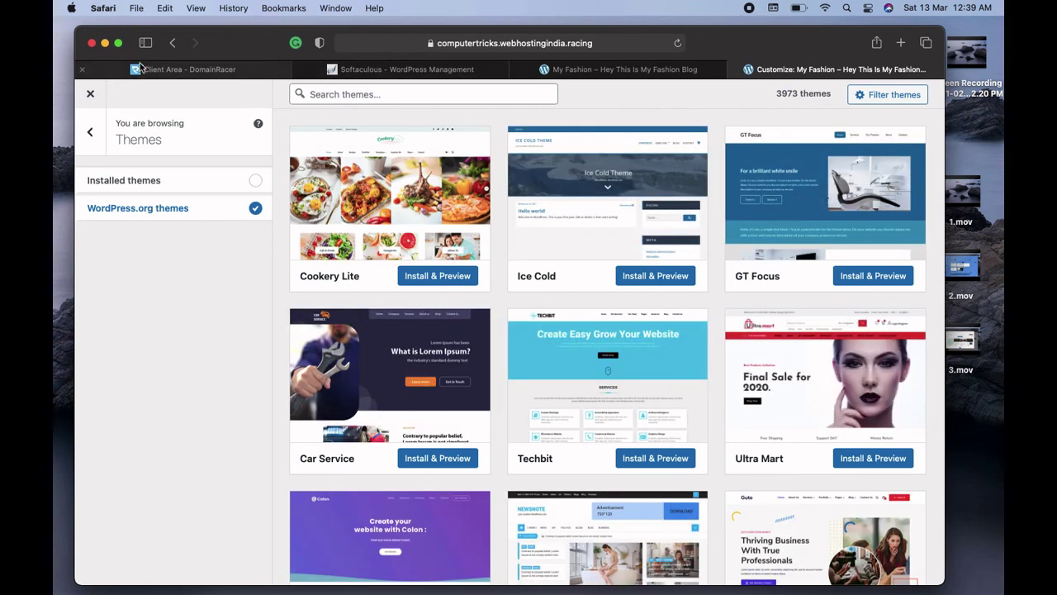
left_click(91, 132)
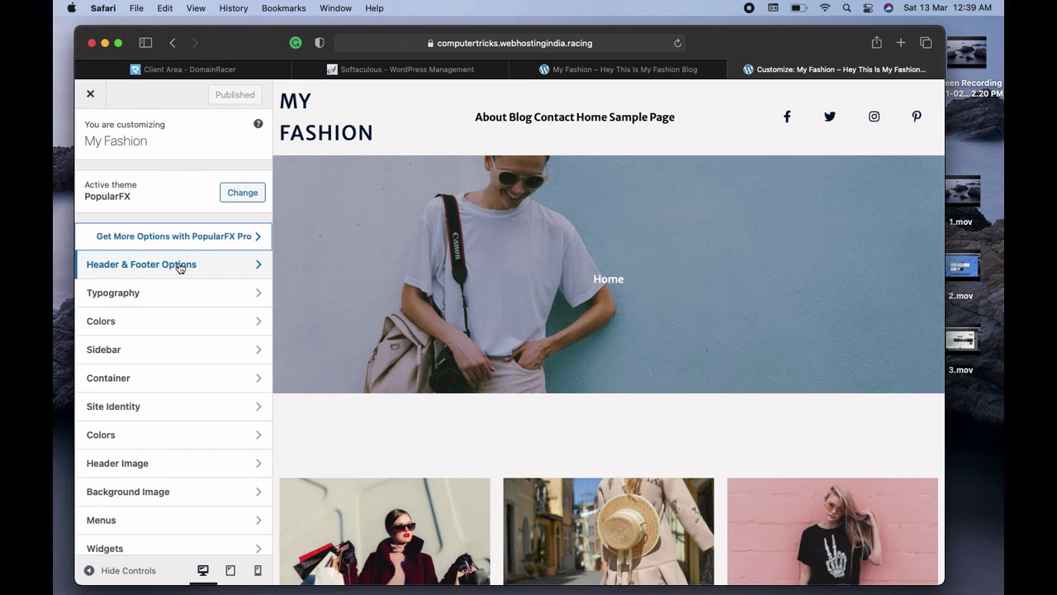
Peek at the header and footer settings, then open Site Identity with title My Fashion
left_click(179, 264)
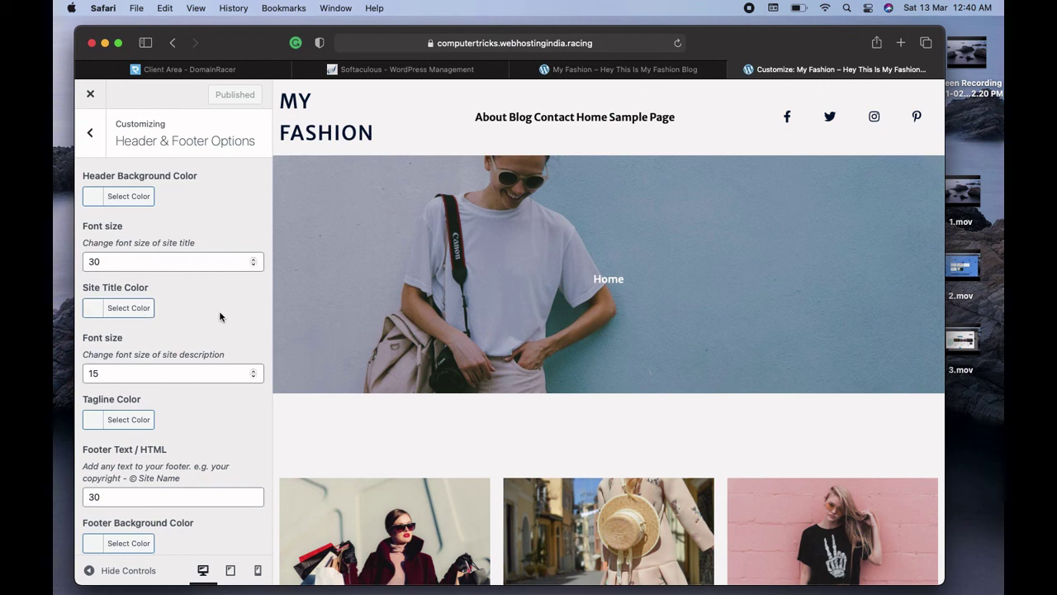
scroll(221, 317, "down", 1)
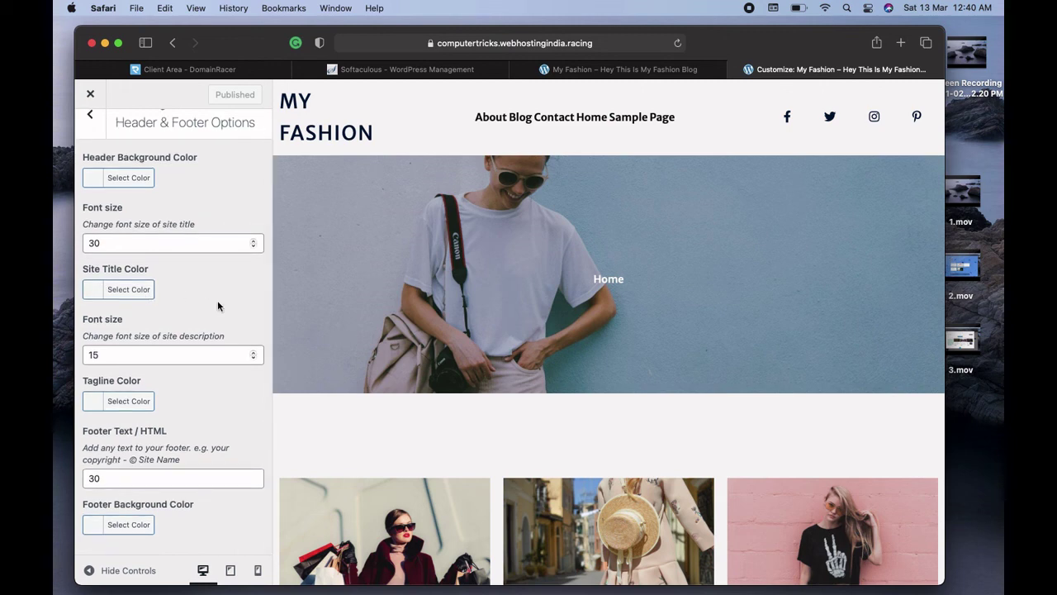
left_click(92, 117)
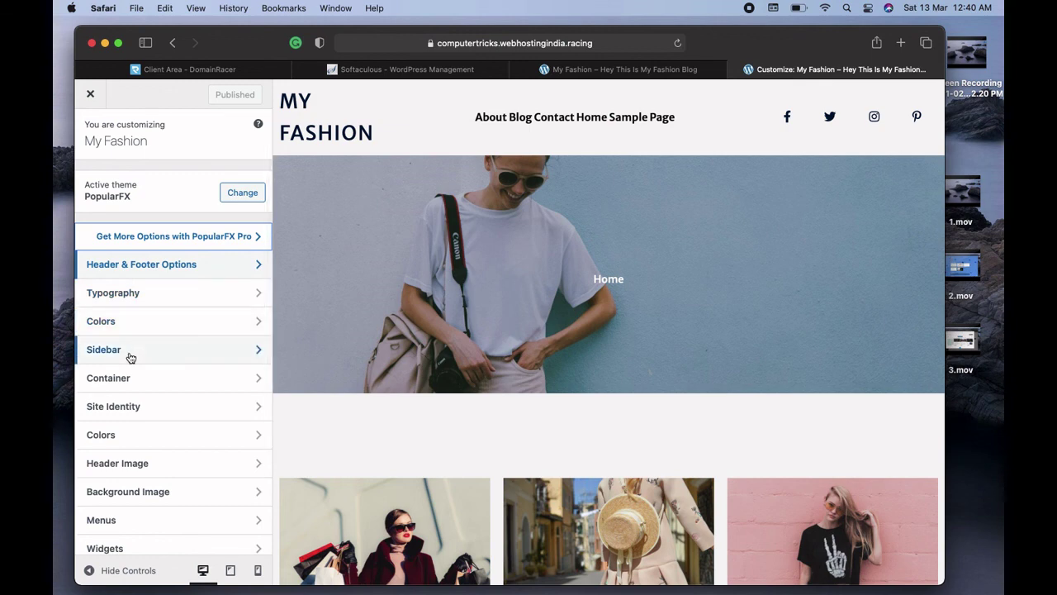
left_click(159, 413)
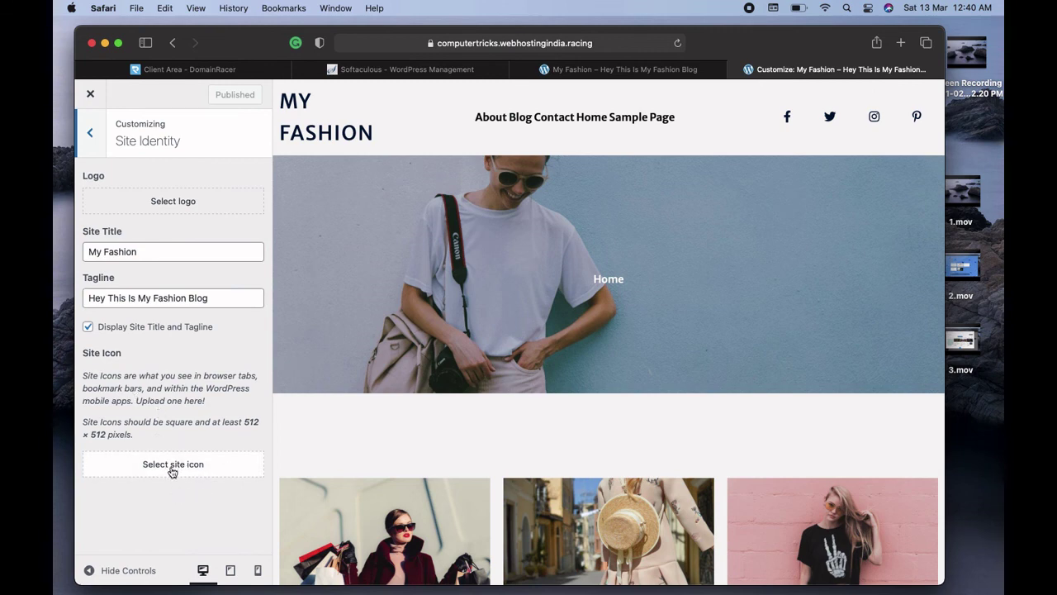
Open the site icon picker and file chooser, then cancel without setting an icon
left_click(173, 467)
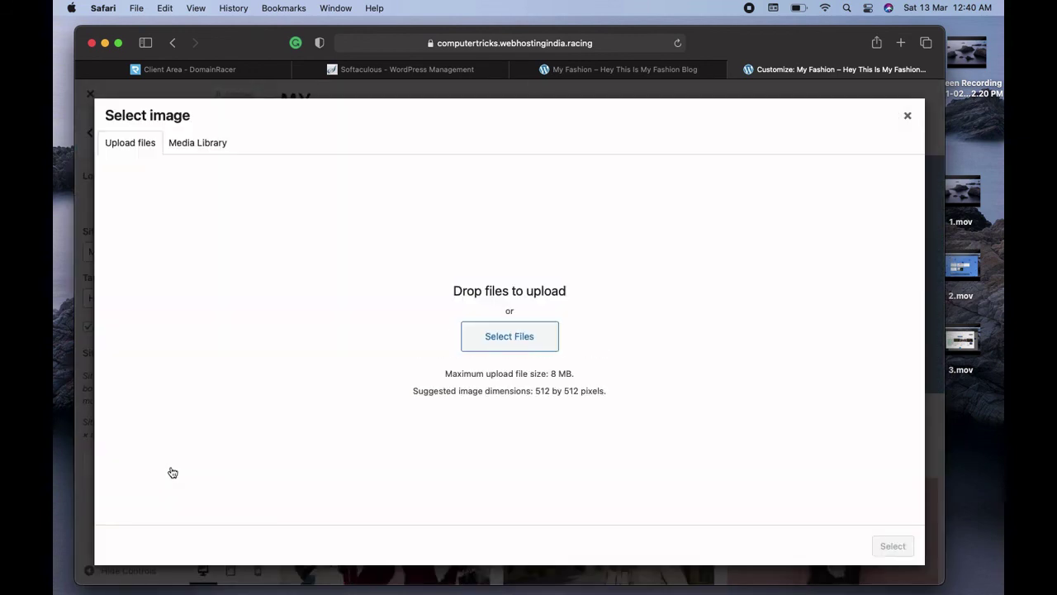
left_click(193, 148)
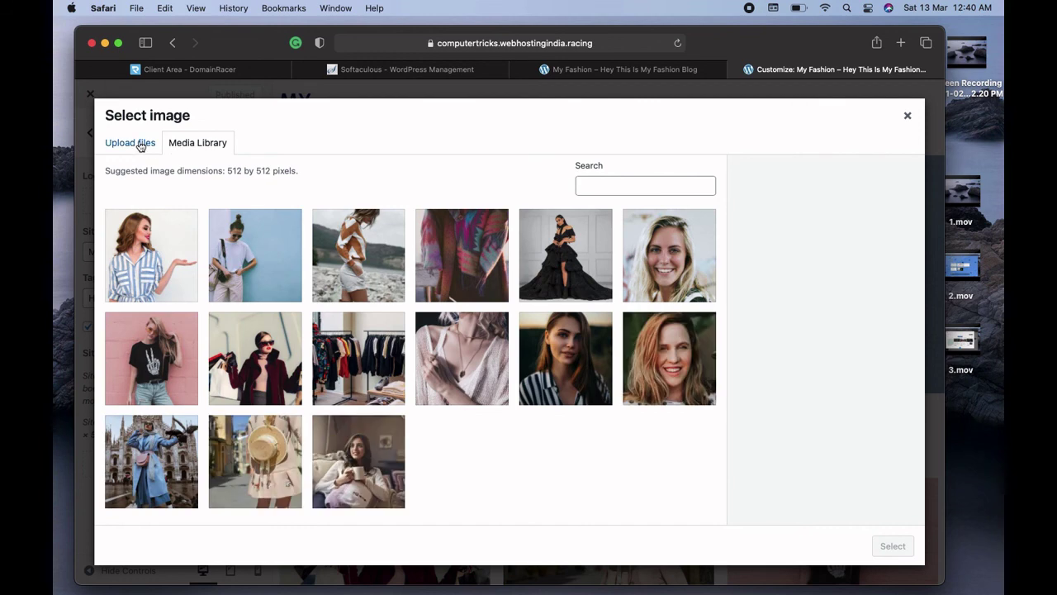
left_click(141, 145)
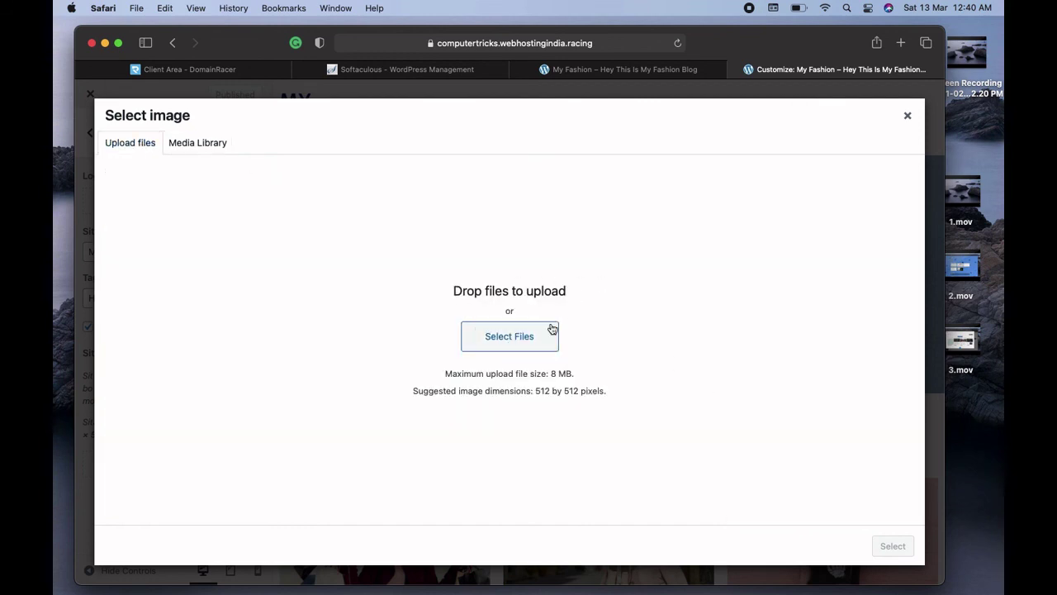
left_click(524, 340)
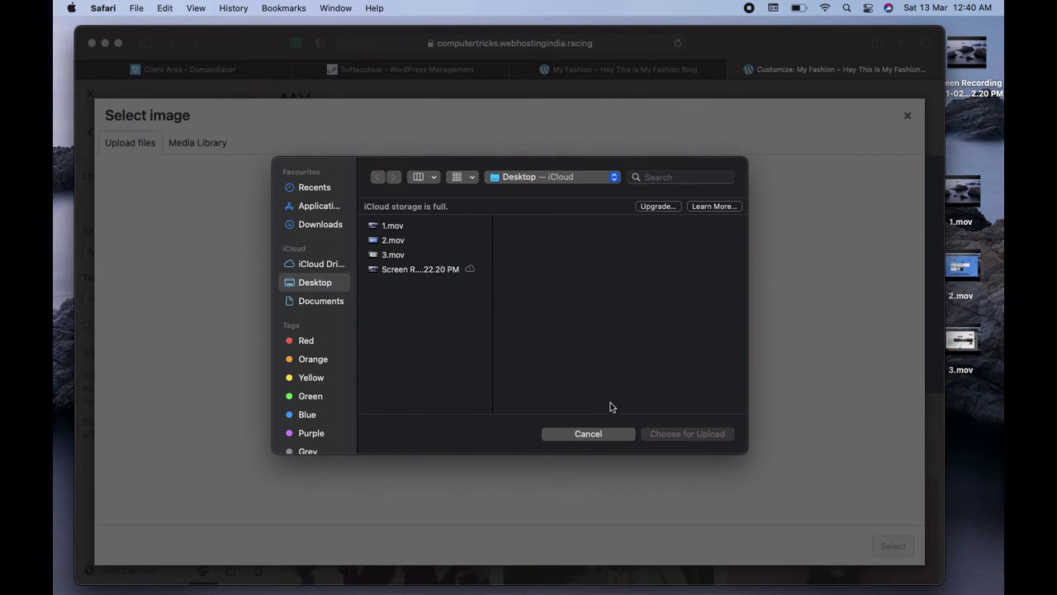
left_click(586, 434)
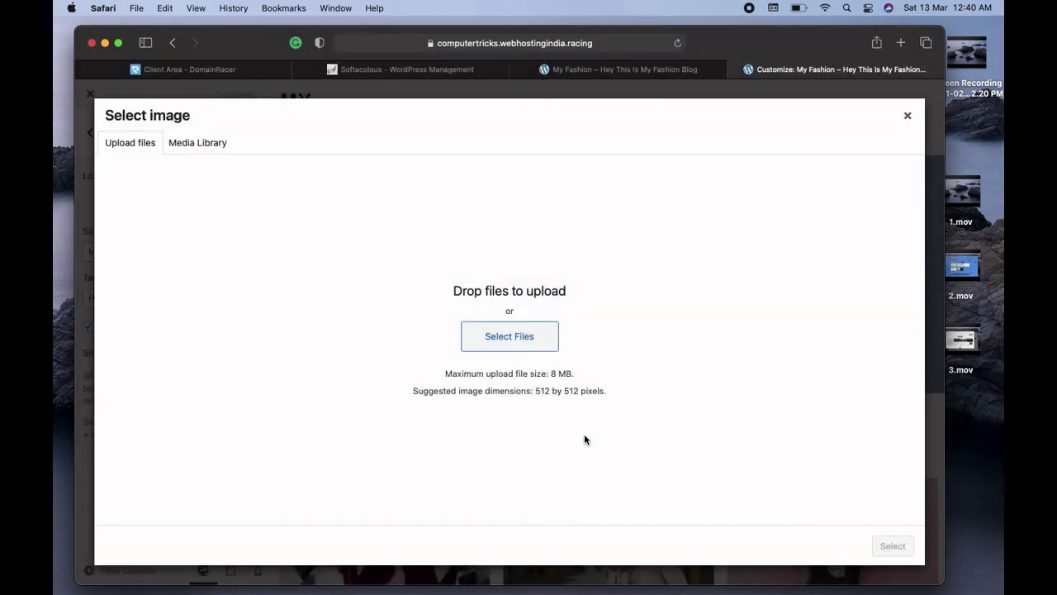
left_click(908, 118)
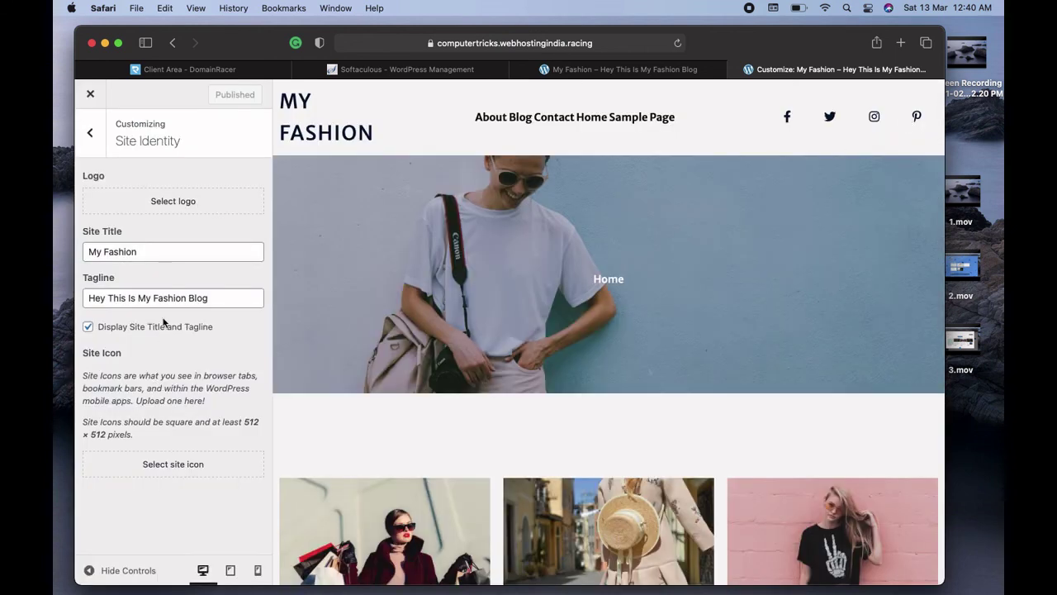
Open the Background Image picker and close it without choosing a background
left_click(95, 137)
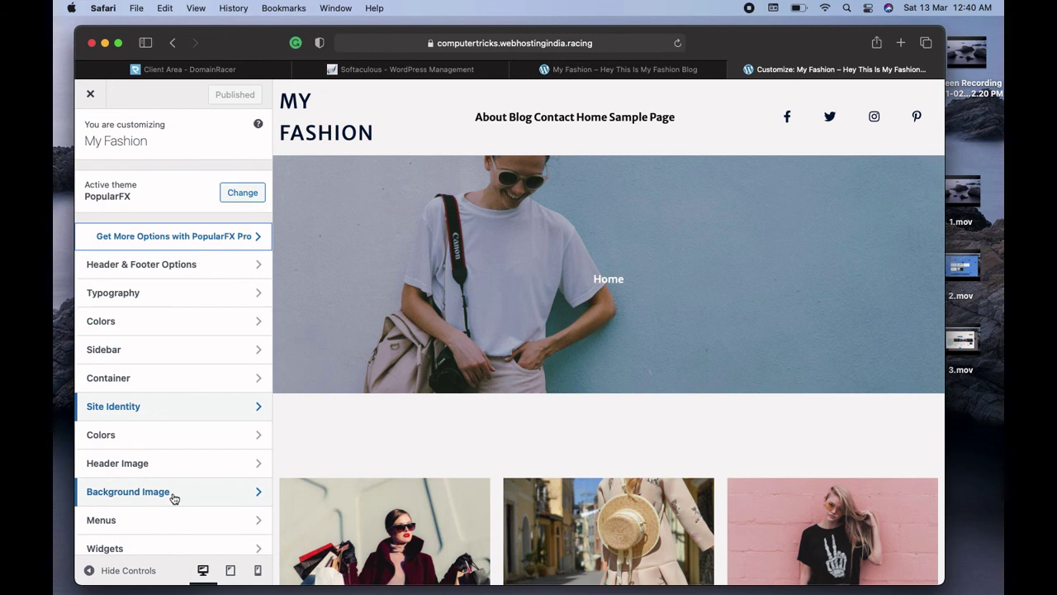
left_click(174, 492)
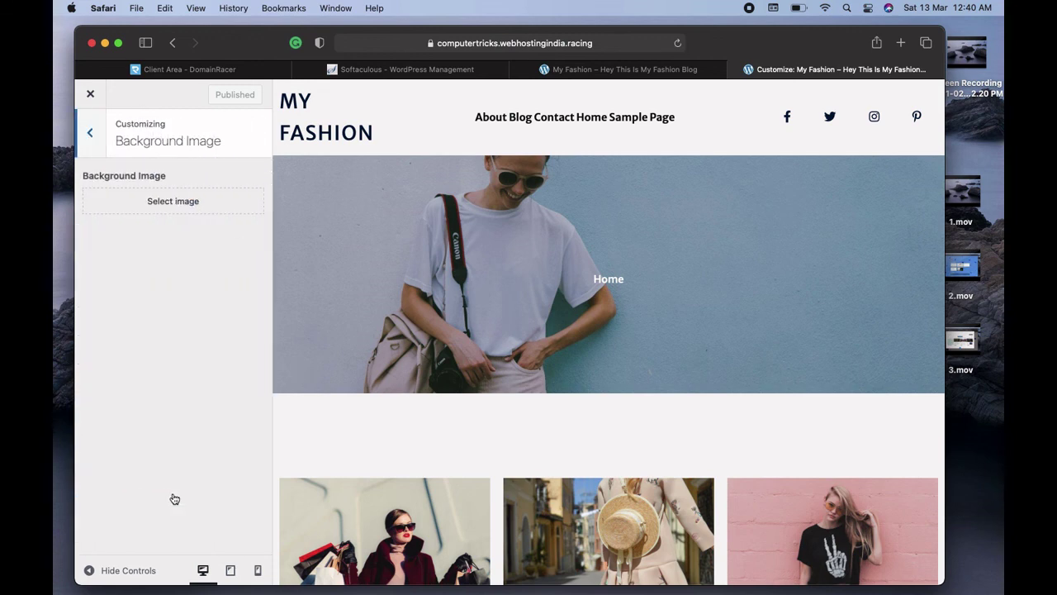
left_click(151, 209)
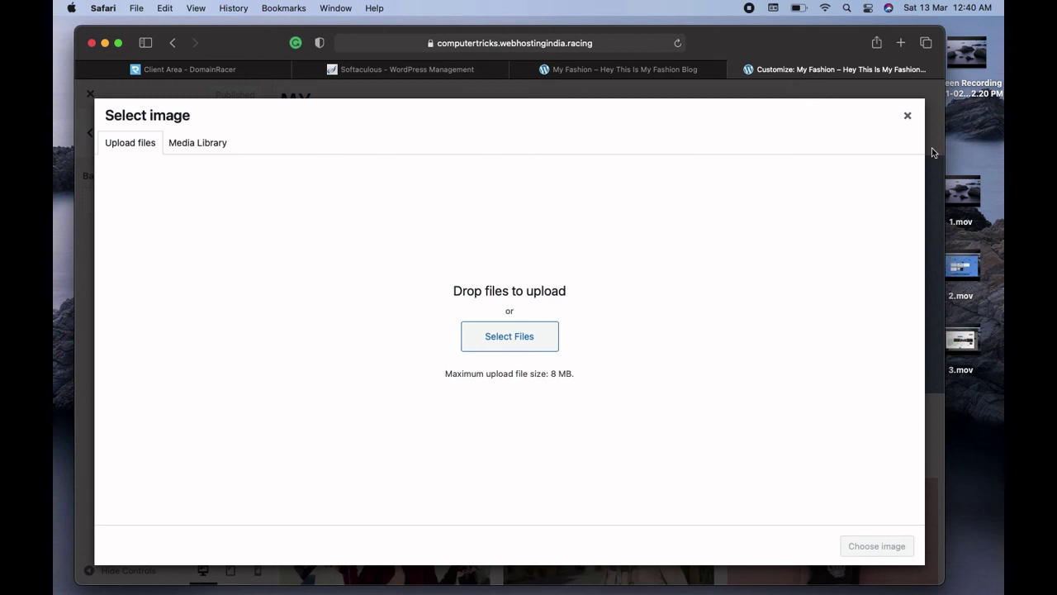
left_click(908, 117)
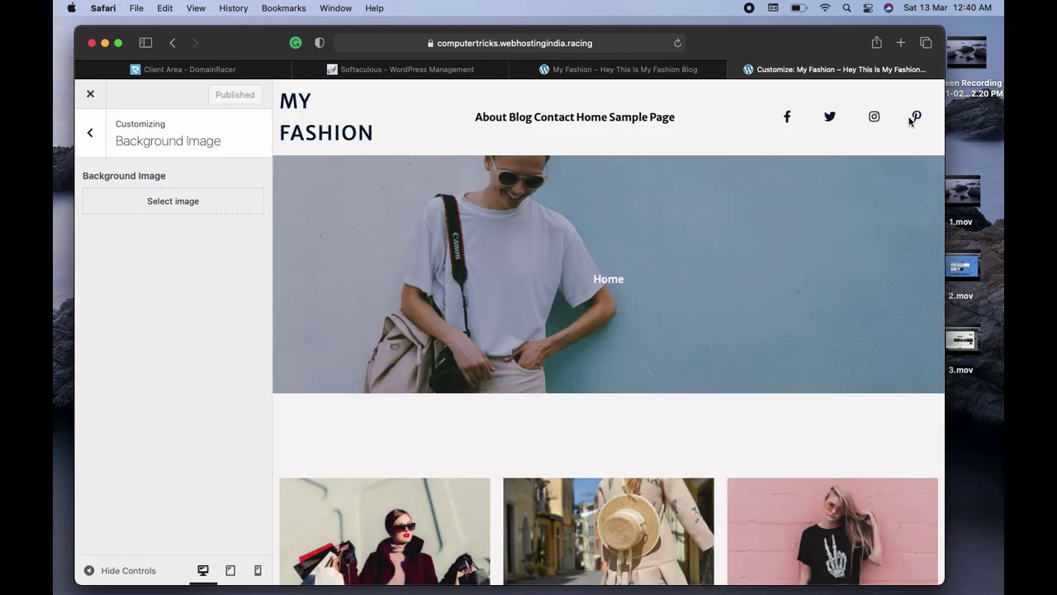
left_click(90, 134)
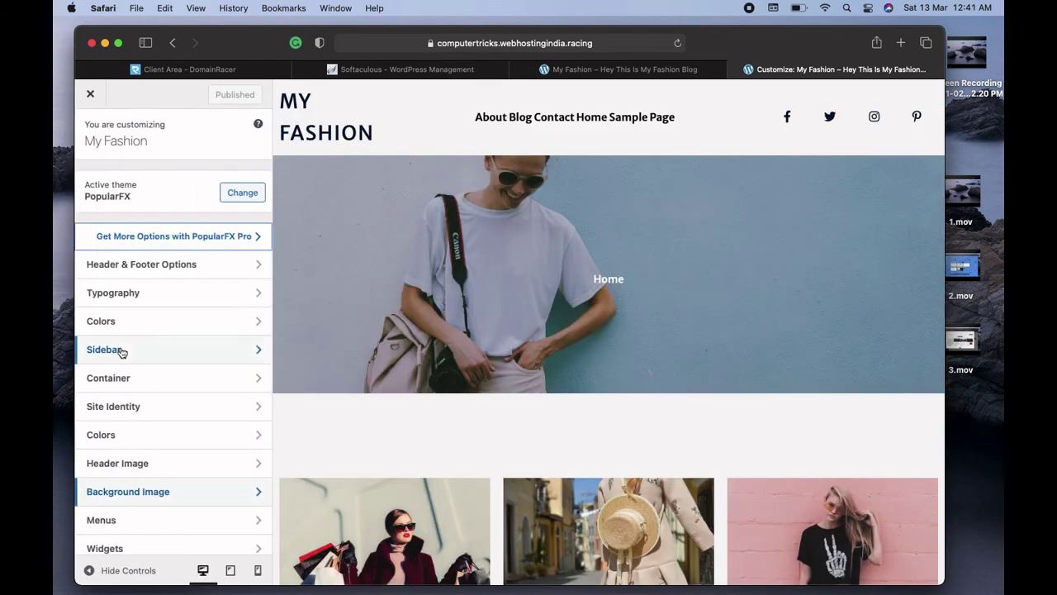
Open the Header Image picker, close it without choosing, and return to the main sections
left_click(157, 465)
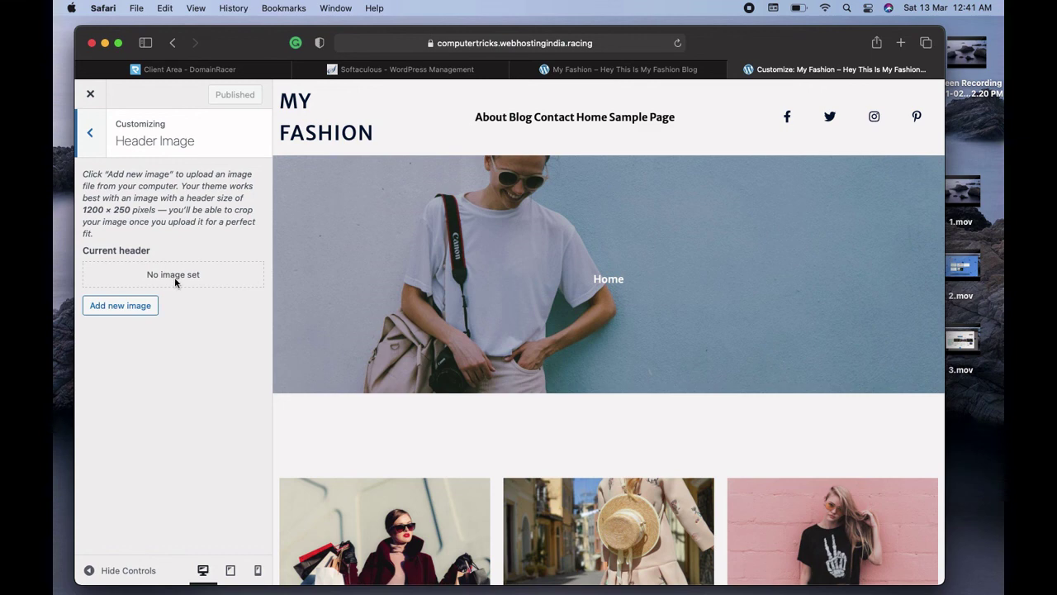
left_click(120, 306)
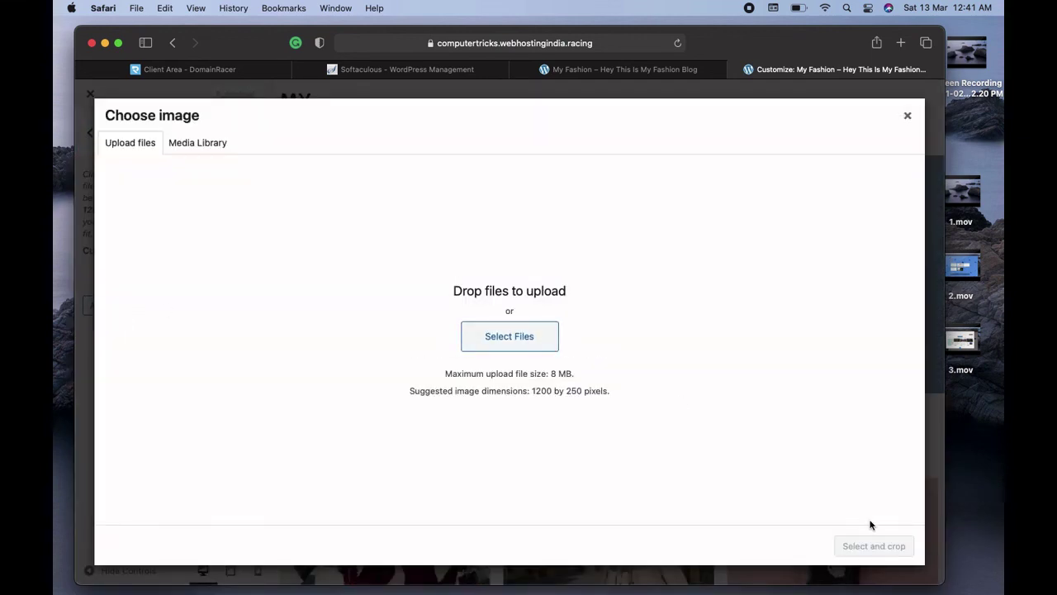
left_click(909, 119)
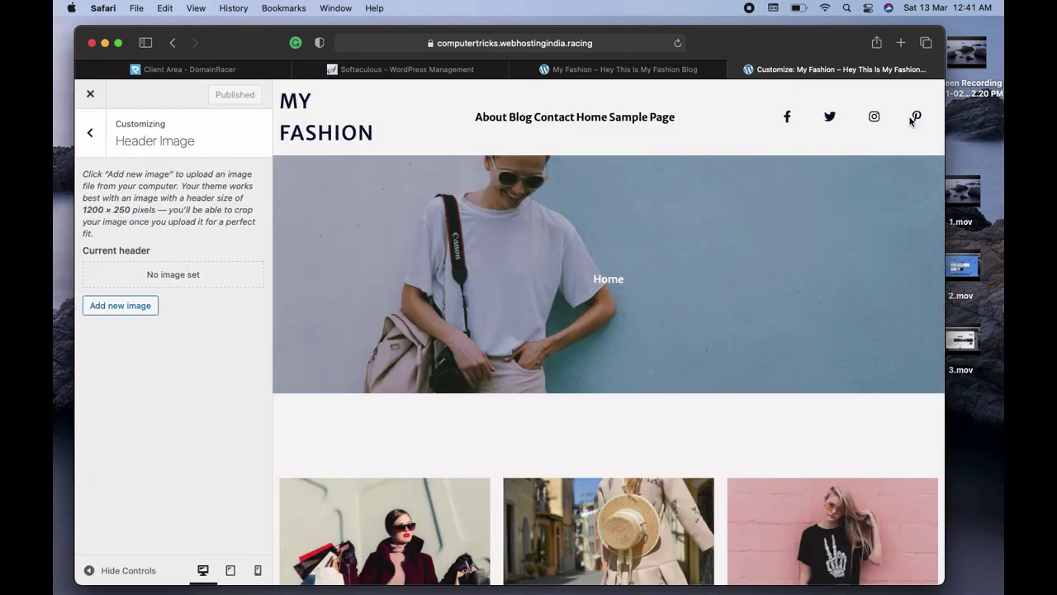
left_click(91, 134)
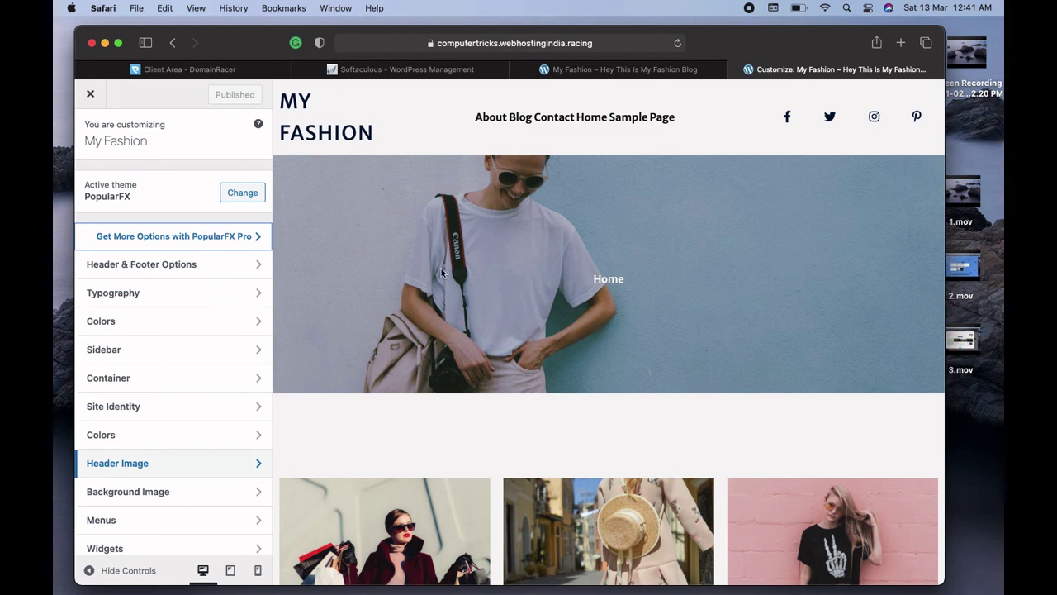
Open the Vogue Header Menu in the Menus section, then return to the menu list
scroll(473, 441, "down", 2)
scroll(473, 441, "down", 5)
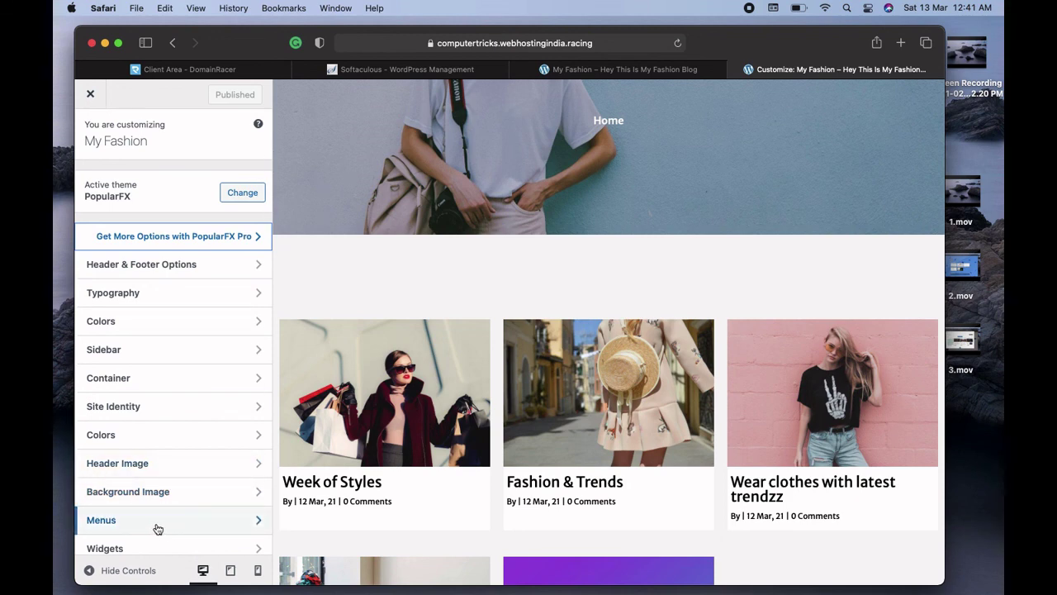
left_click(157, 527)
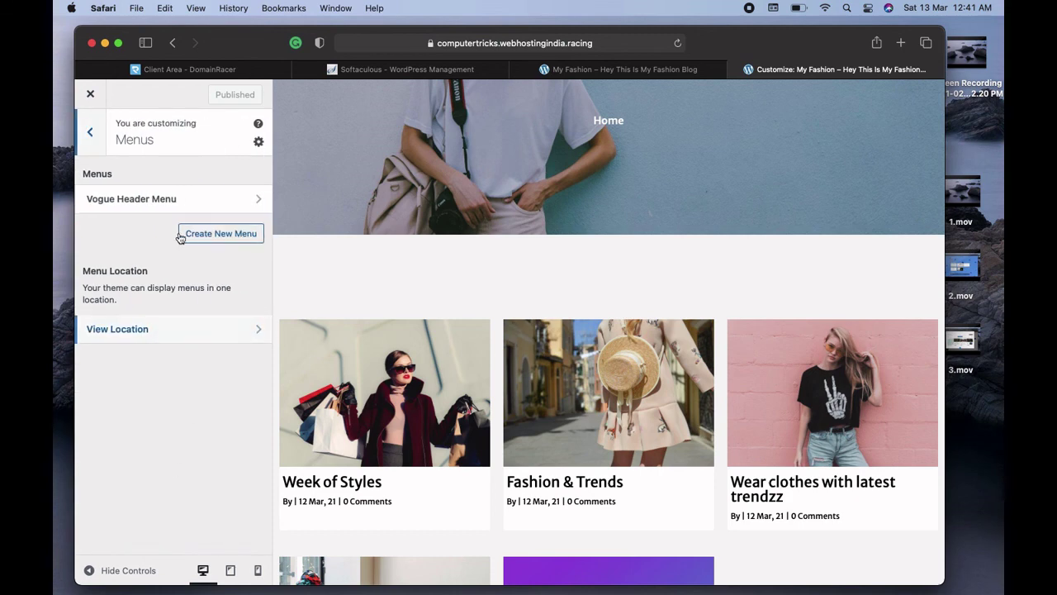
left_click(163, 199)
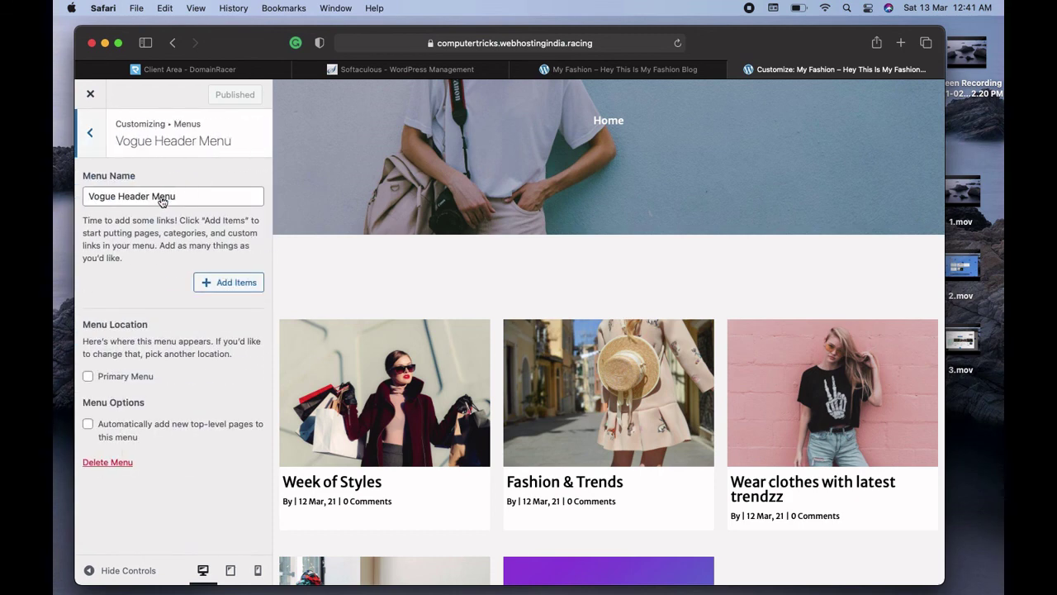
left_click(95, 140)
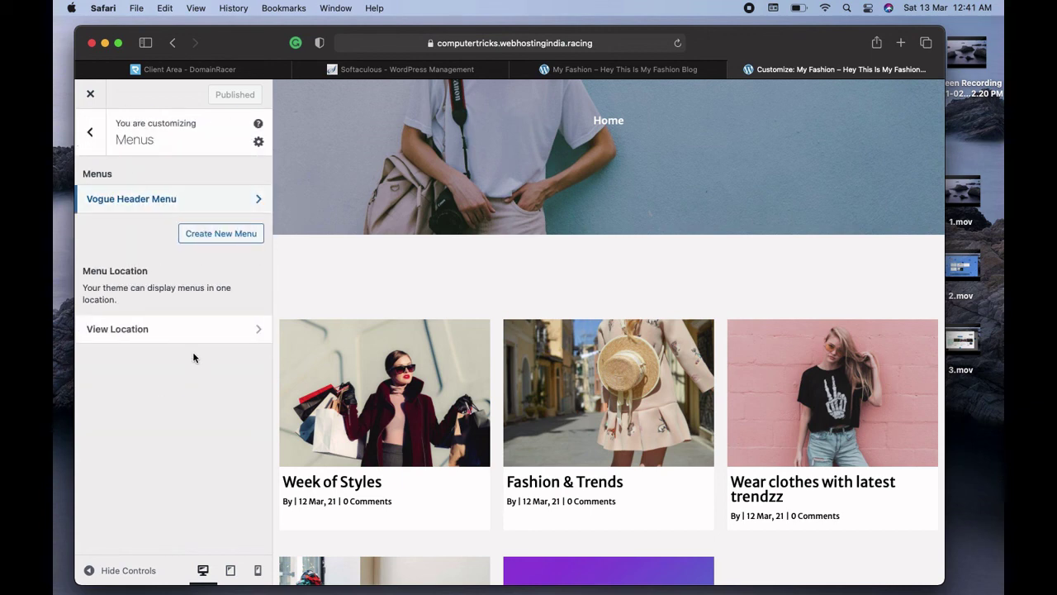
Check the menu display locations, then close the Customizer back to the Dashboard
left_click(195, 338)
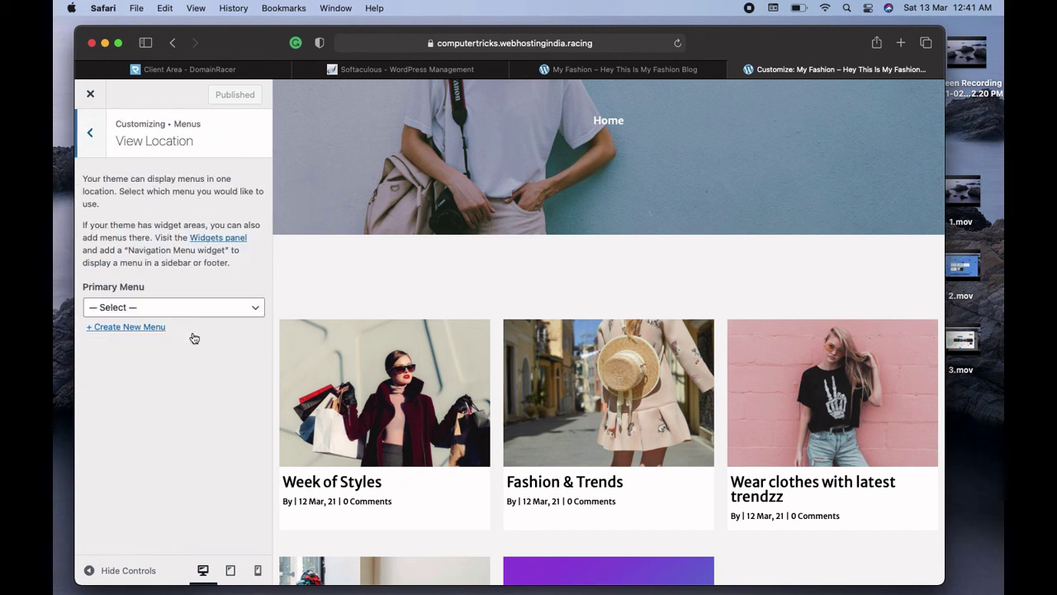
left_click(88, 179)
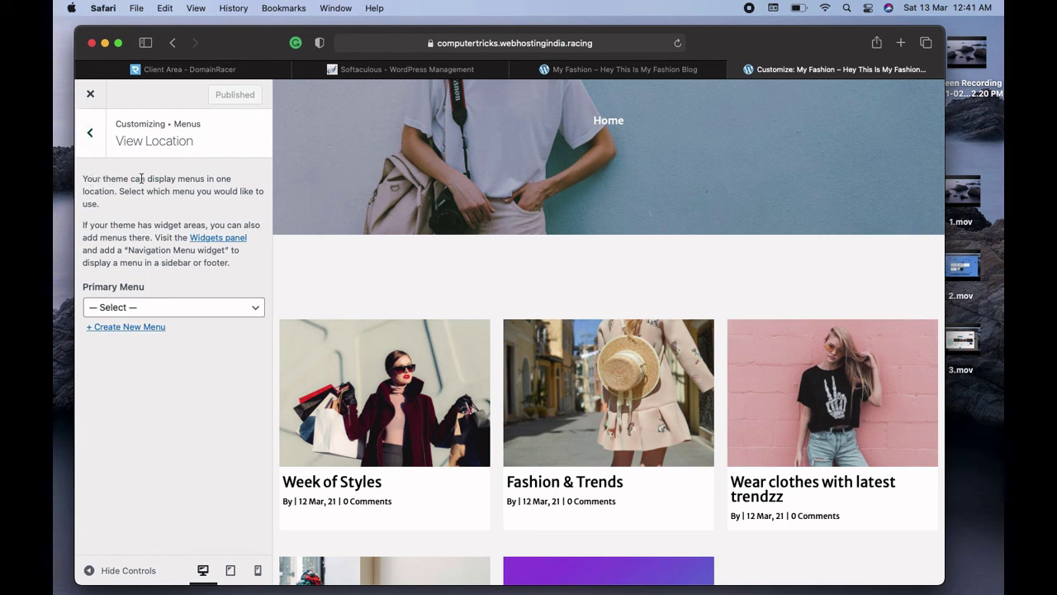
left_click(97, 139)
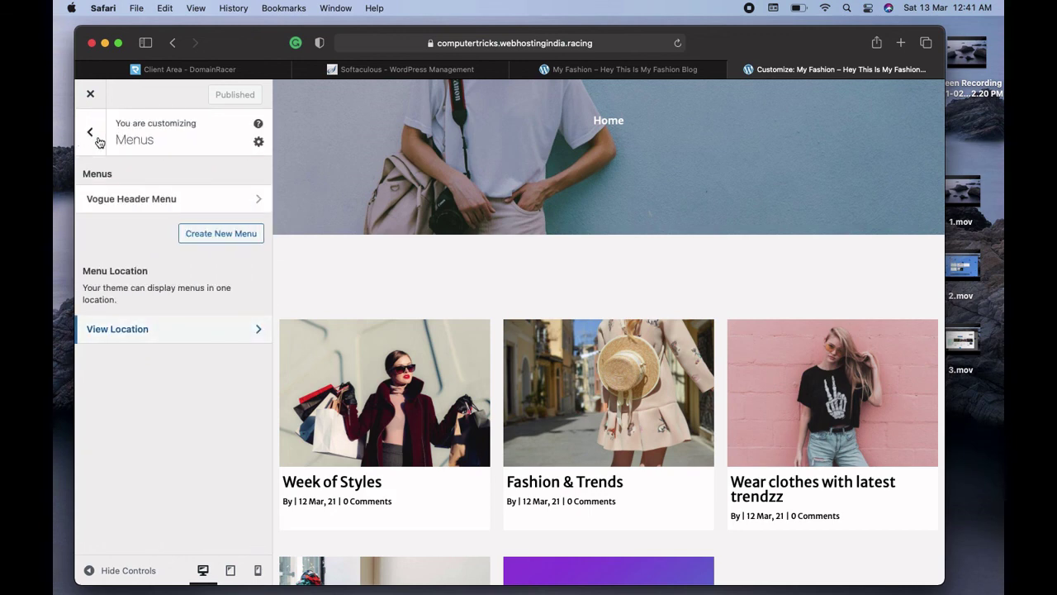
left_click(96, 142)
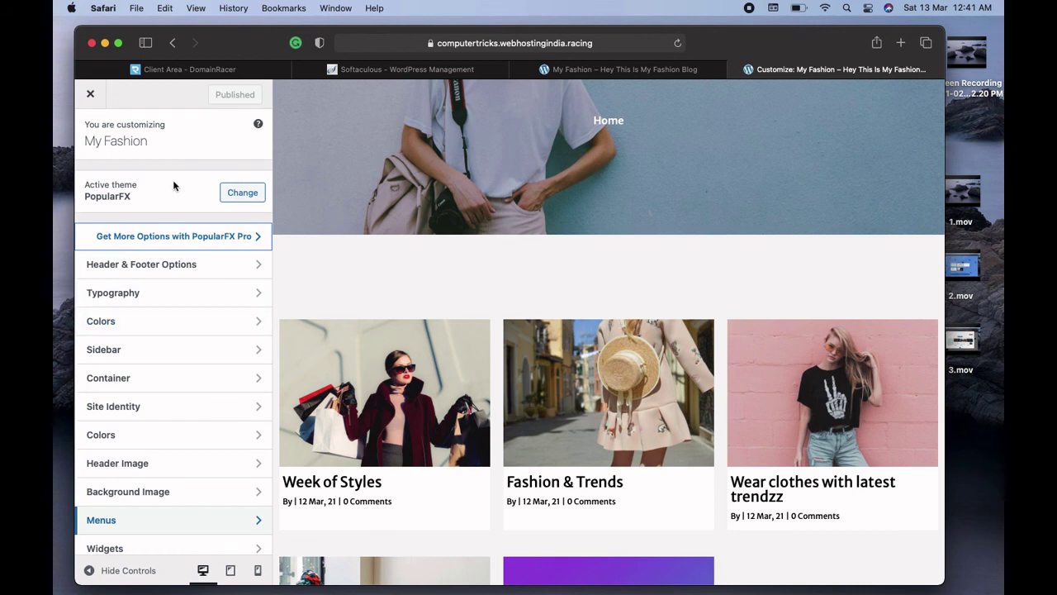
left_click(92, 96)
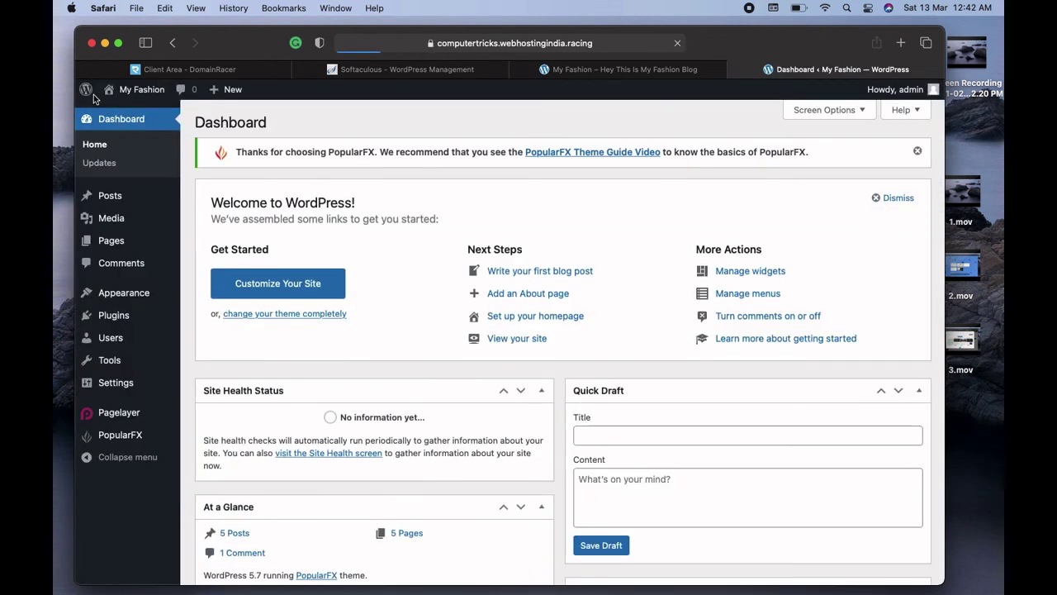